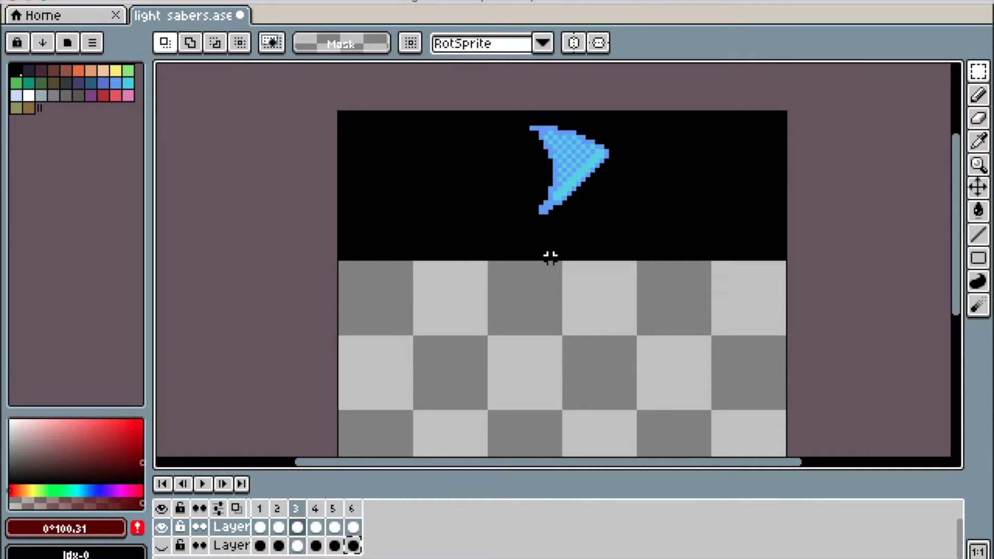
Step: Go to frame 1 and make the hidden lower layer with the red-saber stick figure visible
{"action": "left_click", "coordinate": [277, 509]}
{"action": "left_click", "coordinate": [259, 508]}
{"action": "scroll", "coordinate": [681, 122], "scroll_direction": "down", "scroll_amount": 5}
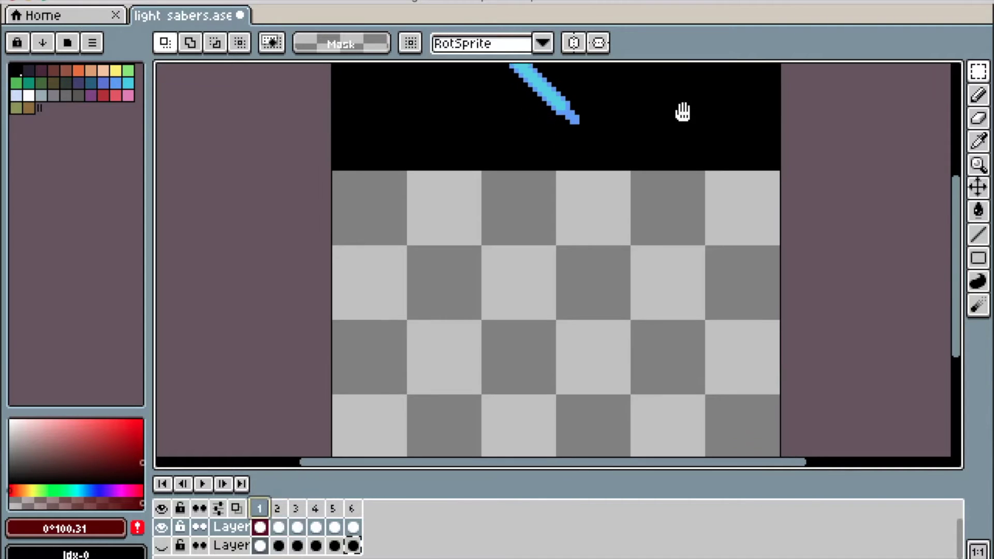
{"action": "left_click", "coordinate": [162, 546]}
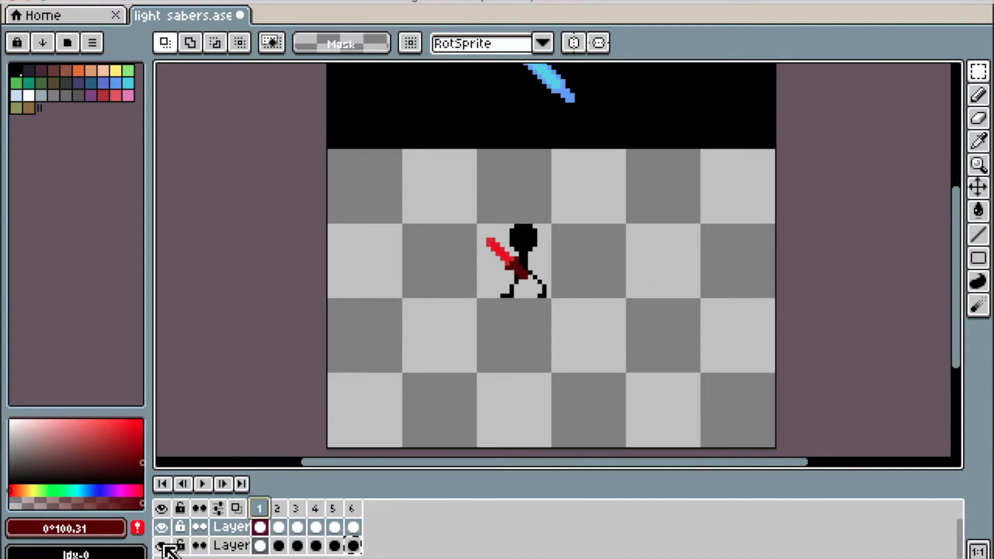
{"action": "scroll", "coordinate": [456, 343], "scroll_direction": "up", "scroll_amount": 2}
{"action": "left_click_drag", "start_coordinate": [533, 304], "coordinate": [487, 368]}
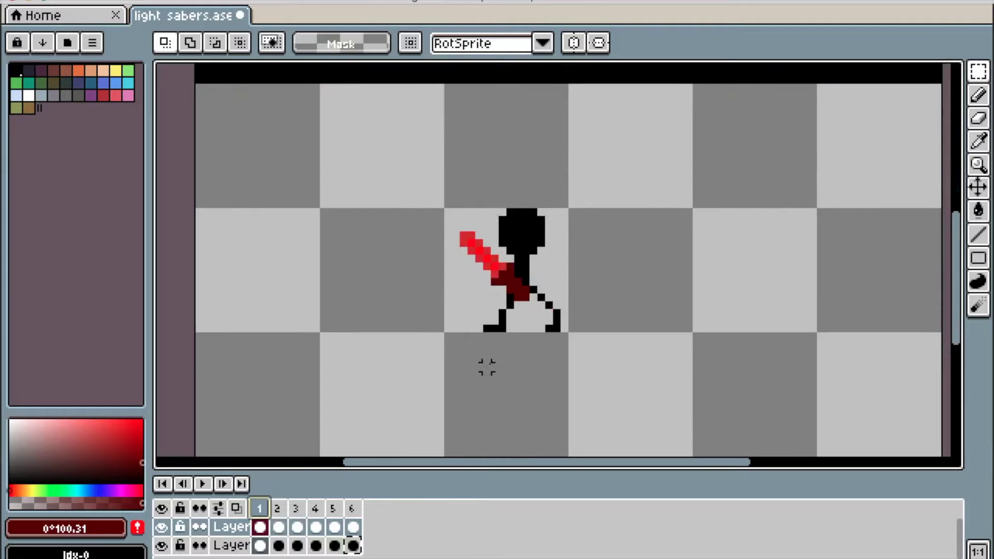
Step: Compare frames 1 and 2, then make the lower layer's cel in frame 1 the active one
{"action": "left_click", "coordinate": [279, 527]}
{"action": "left_click", "coordinate": [259, 527]}
{"action": "left_click", "coordinate": [259, 546]}
{"action": "left_click", "coordinate": [278, 546]}
{"action": "left_click", "coordinate": [260, 545]}
{"action": "left_click", "coordinate": [278, 545]}
{"action": "left_click", "coordinate": [260, 546]}
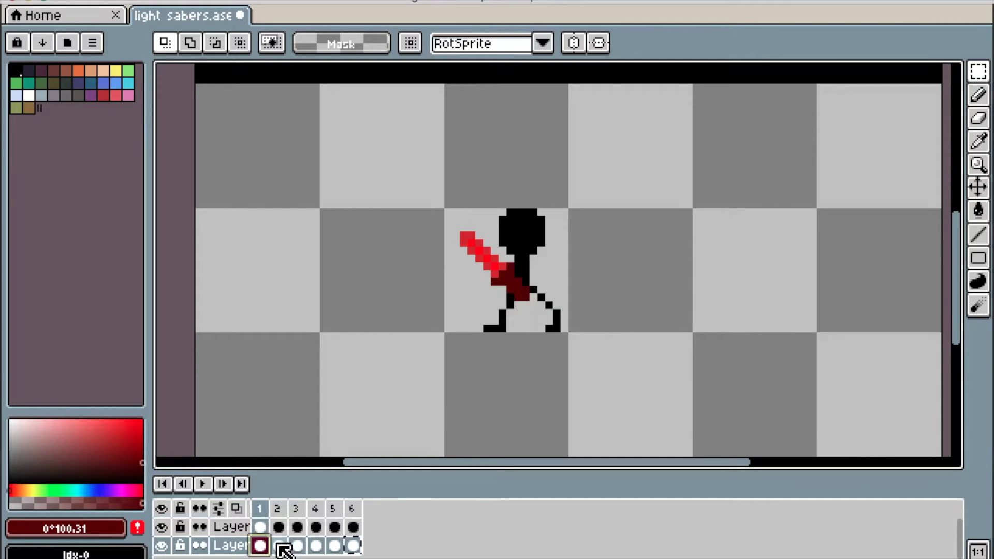
Step: Outline a pointed swing trail from the saber's tip back to its hilt in frame 1 using #cd2929, and fill it with that red
{"action": "scroll", "coordinate": [455, 249], "scroll_direction": "up", "scroll_amount": 4}
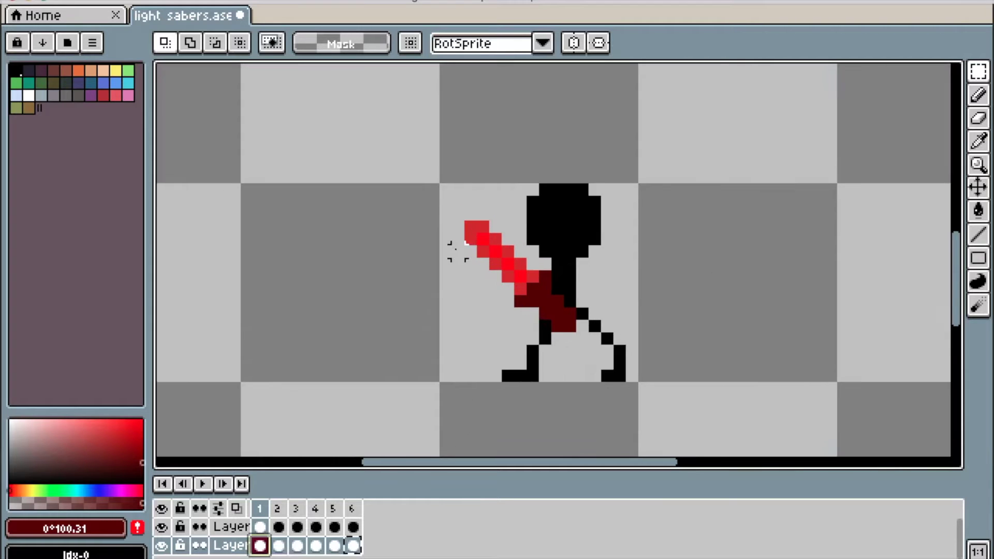
{"action": "key", "text": "i"}
{"action": "left_click", "coordinate": [492, 169]}
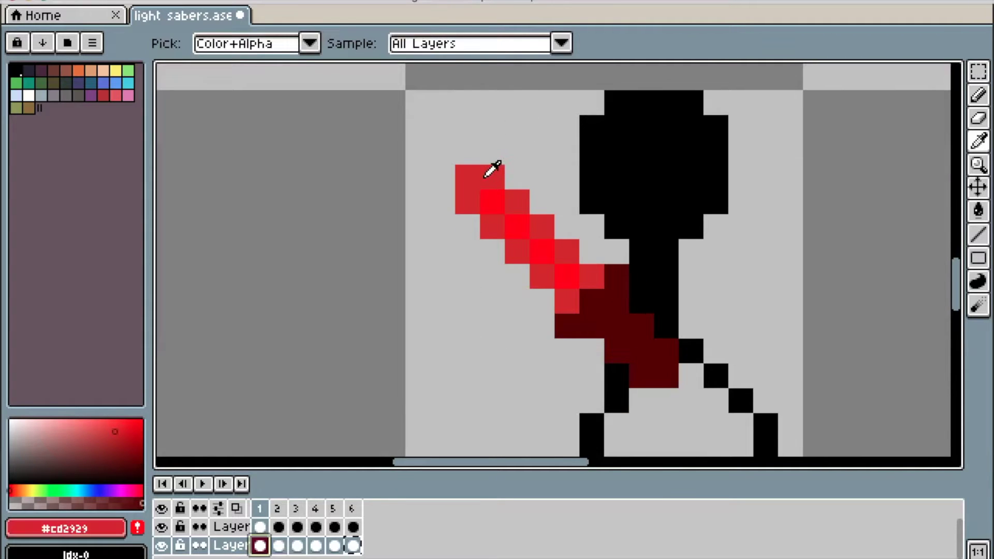
{"action": "key", "text": "b"}
{"action": "right_click", "coordinate": [457, 232]}
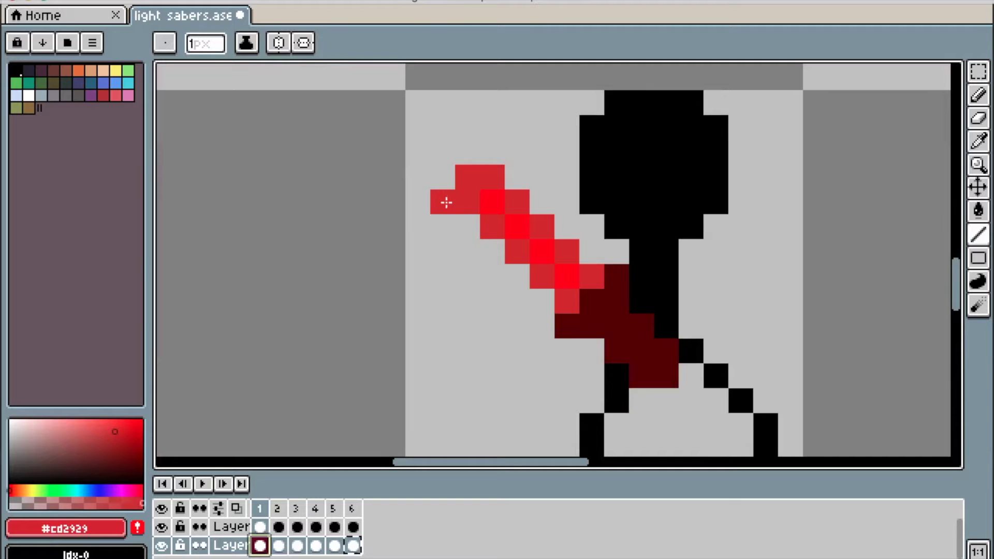
{"action": "mouse_move", "coordinate": [447, 195]}
{"action": "left_mouse_down"}
{"action": "mouse_move", "coordinate": [374, 247]}
{"action": "mouse_move", "coordinate": [378, 227]}
{"action": "mouse_move", "coordinate": [373, 241]}
{"action": "mouse_move", "coordinate": [369, 227]}
{"action": "mouse_move", "coordinate": [345, 242]}
{"action": "mouse_move", "coordinate": [339, 227]}
{"action": "mouse_move", "coordinate": [365, 241]}
{"action": "mouse_move", "coordinate": [325, 232]}
{"action": "mouse_move", "coordinate": [367, 256]}
{"action": "mouse_move", "coordinate": [371, 279]}
{"action": "mouse_move", "coordinate": [392, 266]}
{"action": "mouse_move", "coordinate": [387, 251]}
{"action": "mouse_move", "coordinate": [379, 263]}
{"action": "mouse_move", "coordinate": [413, 258]}
{"action": "mouse_move", "coordinate": [399, 271]}
{"action": "mouse_move", "coordinate": [394, 253]}
{"action": "mouse_move", "coordinate": [434, 304]}
{"action": "mouse_move", "coordinate": [537, 305]}
{"action": "mouse_move", "coordinate": [558, 329]}
{"action": "mouse_move", "coordinate": [542, 318]}
{"action": "mouse_move", "coordinate": [547, 308]}
{"action": "mouse_move", "coordinate": [481, 311]}
{"action": "mouse_move", "coordinate": [445, 299]}
{"action": "mouse_move", "coordinate": [450, 280]}
{"action": "mouse_move", "coordinate": [473, 284]}
{"action": "mouse_move", "coordinate": [495, 310]}
{"action": "left_mouse_up"}
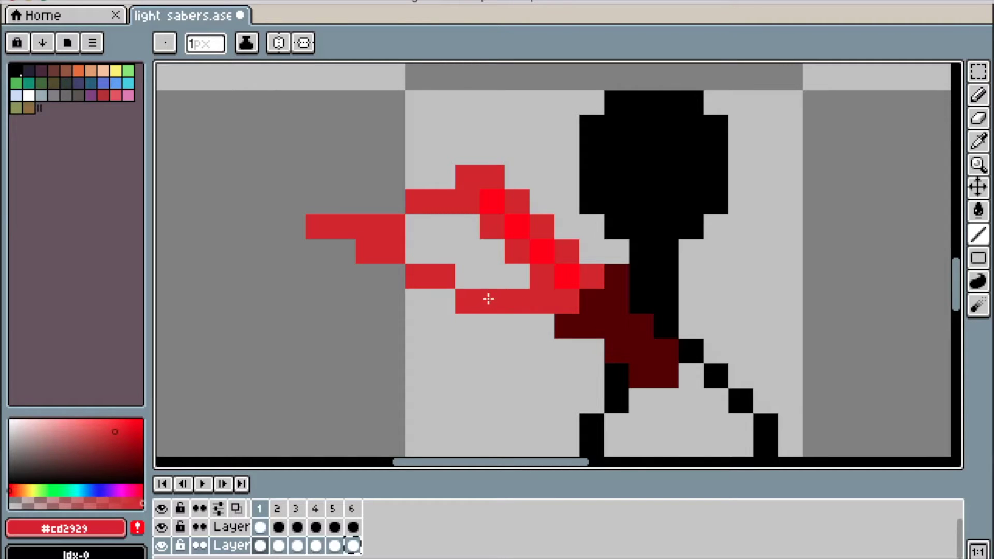
{"action": "key", "text": "g"}
{"action": "left_click", "coordinate": [483, 276]}
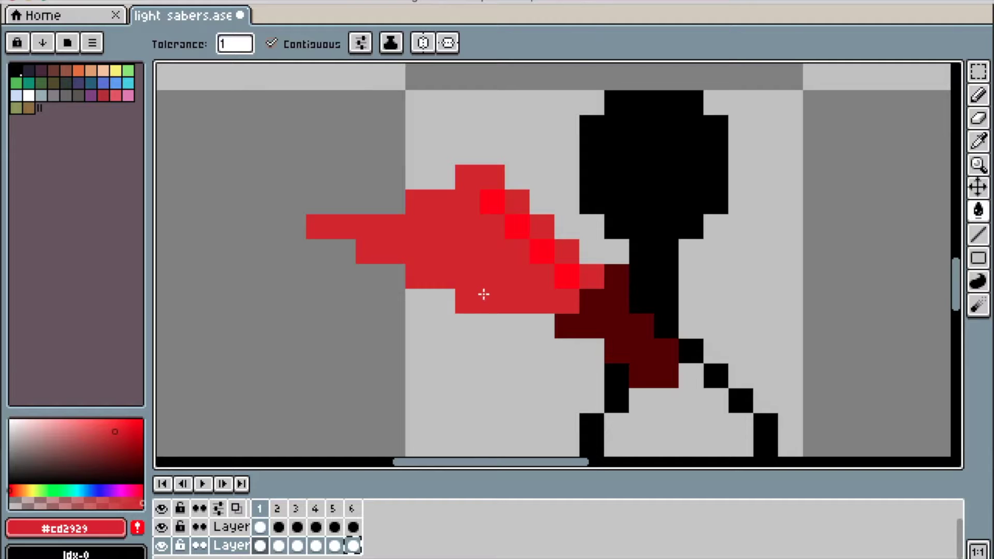
Step: Dither the inside of the swing trail with a checkerboard of #FF0000 pixels sampled from the blade's core
{"action": "key", "text": "i"}
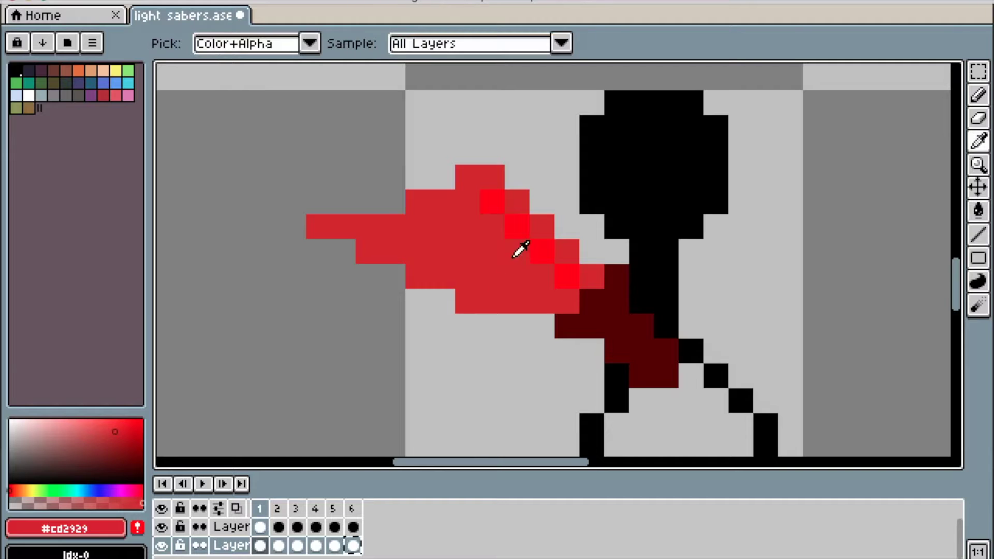
{"action": "left_click", "coordinate": [543, 248]}
{"action": "key", "text": "b"}
{"action": "left_click", "coordinate": [478, 228]}
{"action": "key", "text": "ctrl+z"}
{"action": "left_click", "coordinate": [418, 235]}
{"action": "left_click", "coordinate": [438, 250]}
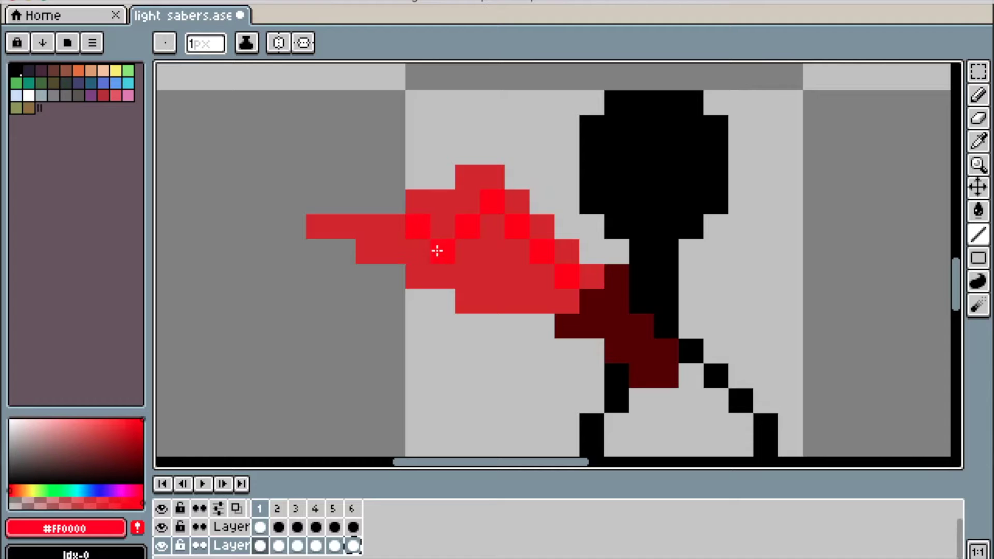
{"action": "left_click_drag", "start_coordinate": [485, 276], "coordinate": [488, 263]}
{"action": "key", "text": "ctrl+z"}
{"action": "left_click", "coordinate": [469, 282]}
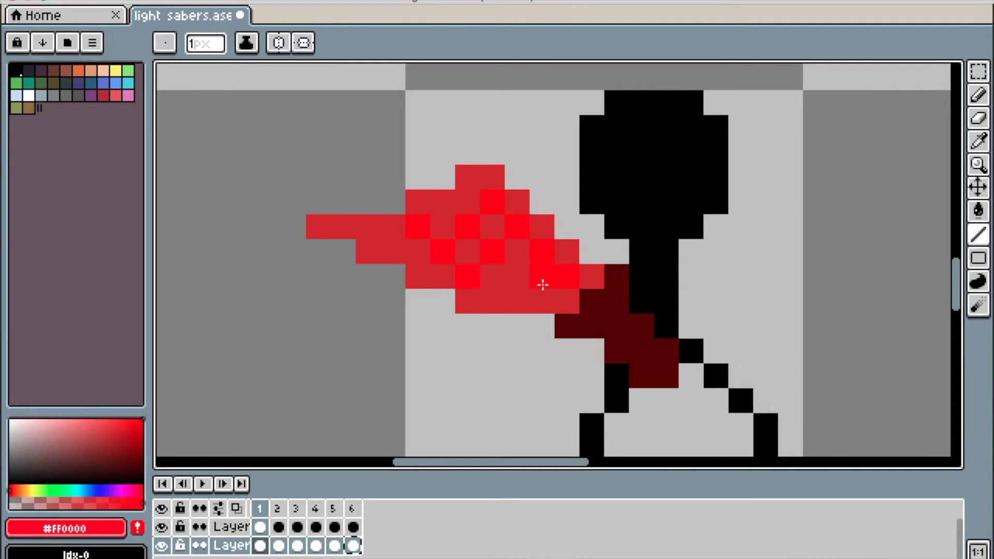
{"action": "scroll", "coordinate": [493, 252], "scroll_direction": "down", "scroll_amount": 3}
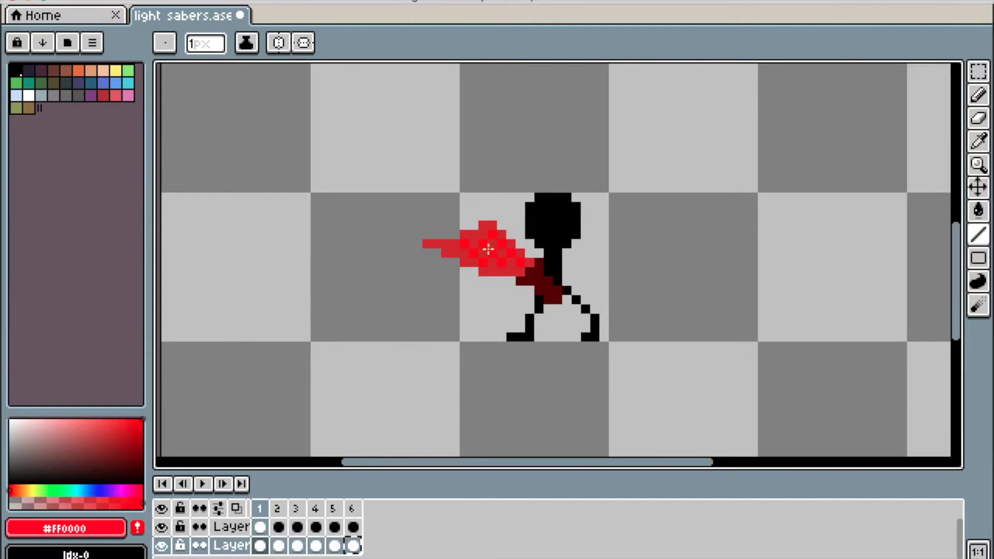
{"action": "scroll", "coordinate": [510, 308], "scroll_direction": "up", "scroll_amount": 2}
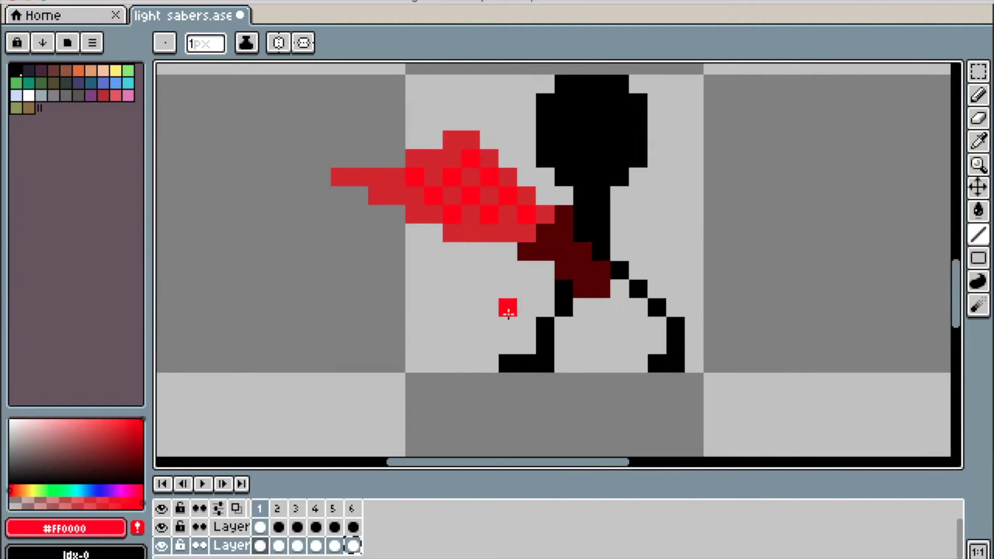
Step: Compare the stick figure's pose and saber across frames 1, 2 and 6
{"action": "left_click", "coordinate": [279, 509]}
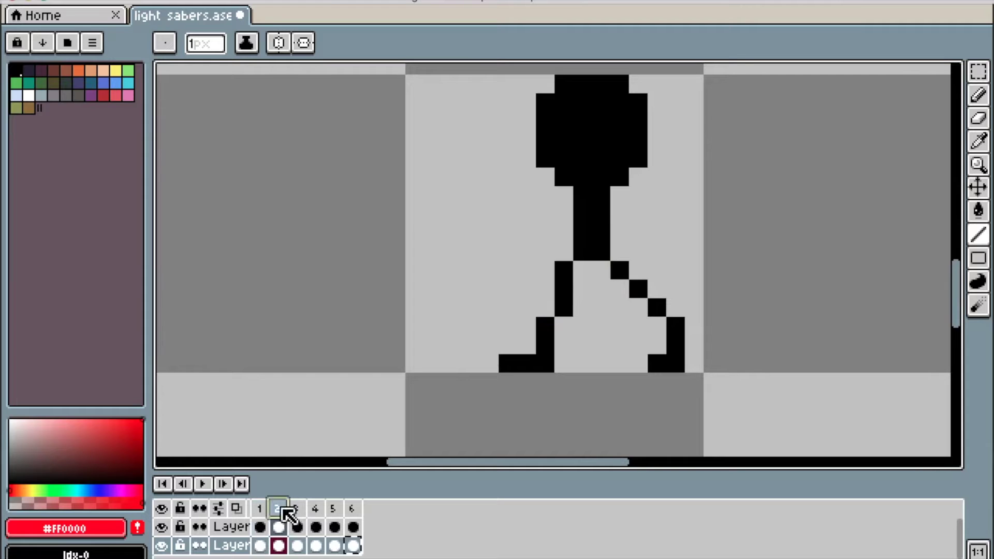
{"action": "left_click", "coordinate": [260, 508]}
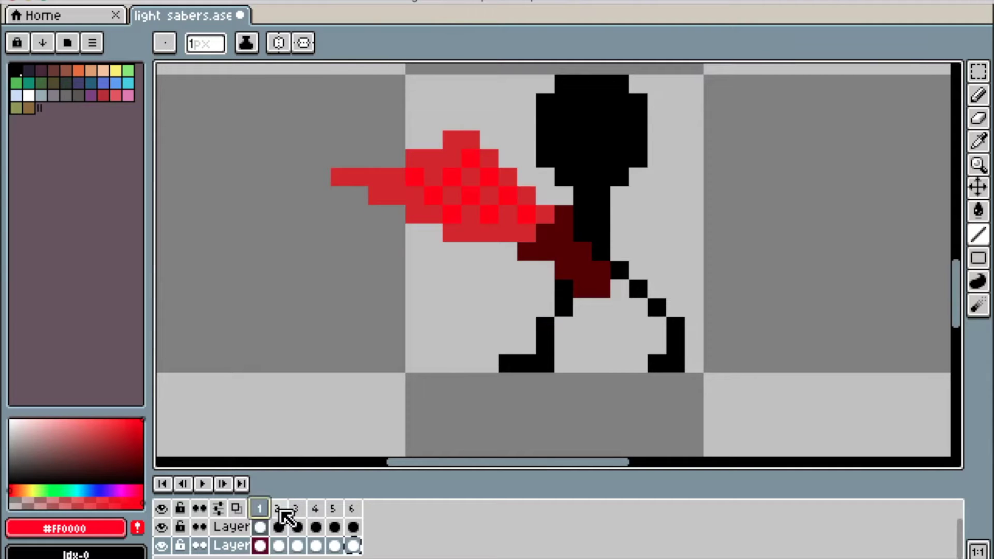
{"action": "left_click", "coordinate": [278, 508]}
{"action": "left_click", "coordinate": [261, 509]}
{"action": "left_click", "coordinate": [285, 508]}
{"action": "left_click", "coordinate": [258, 509]}
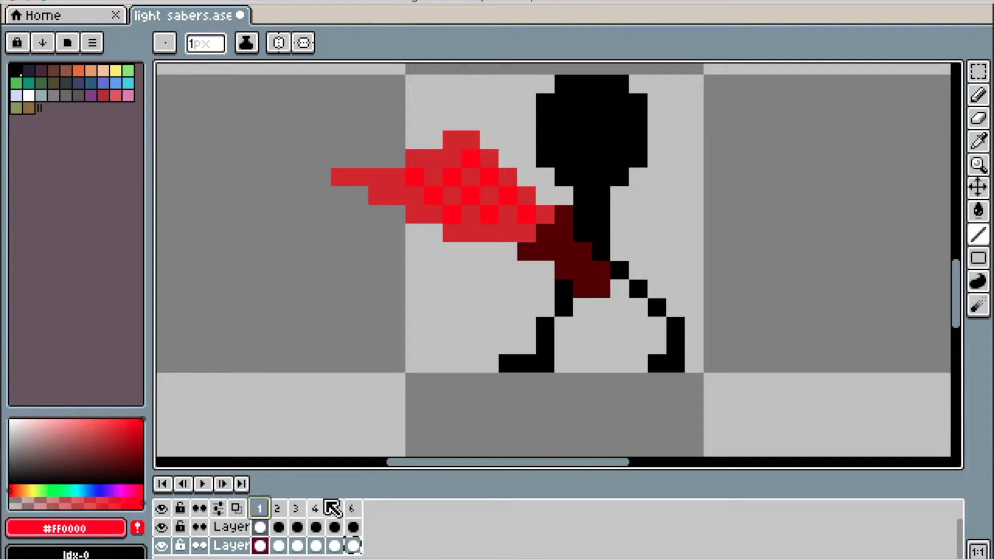
{"action": "left_click", "coordinate": [357, 509]}
{"action": "scroll", "coordinate": [466, 388], "scroll_direction": "up", "scroll_amount": 2}
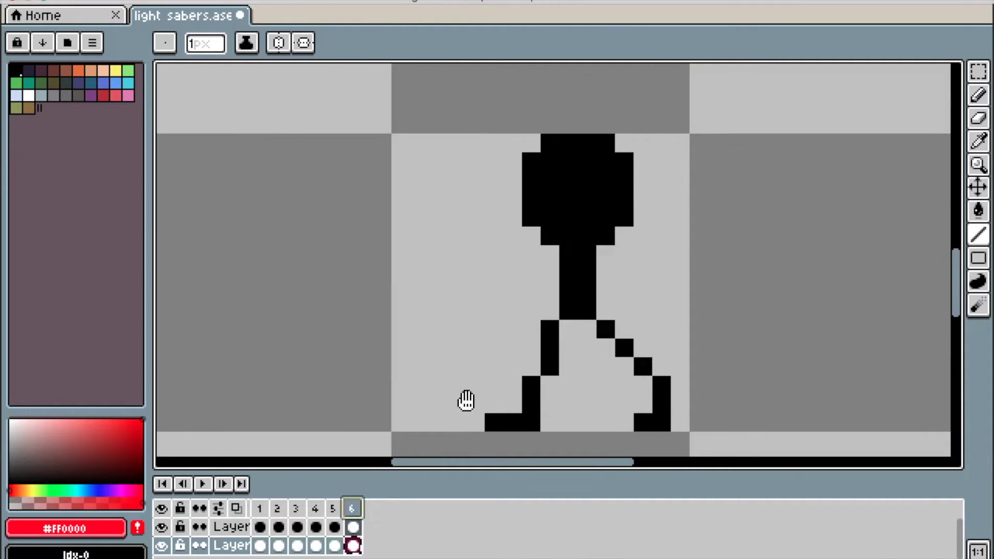
{"action": "scroll", "coordinate": [570, 302], "scroll_direction": "up", "scroll_amount": 1}
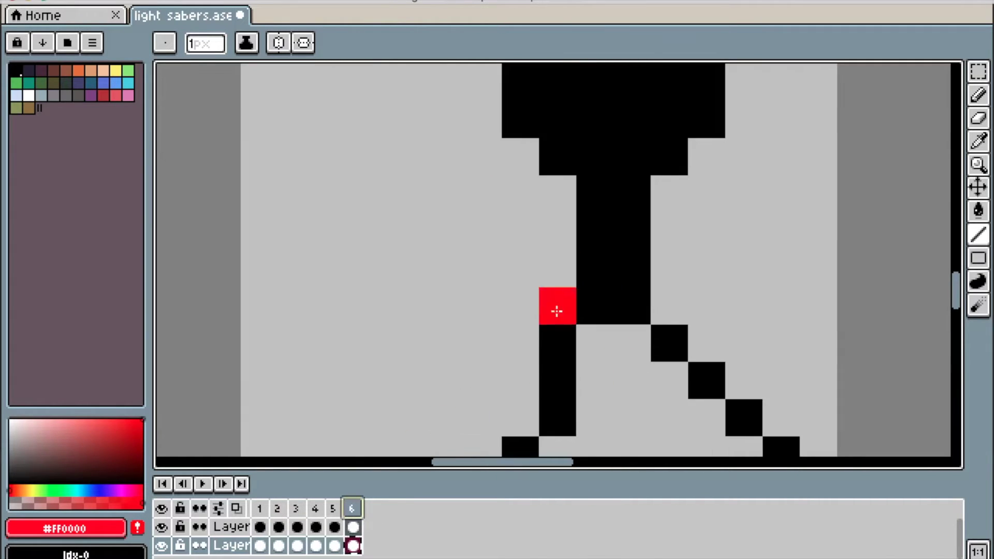
Step: Sample dark red #510000 from frame 1's hilt and paint the hilt's lower part between the figure's legs and torso in frame 2
{"action": "left_click", "coordinate": [260, 517]}
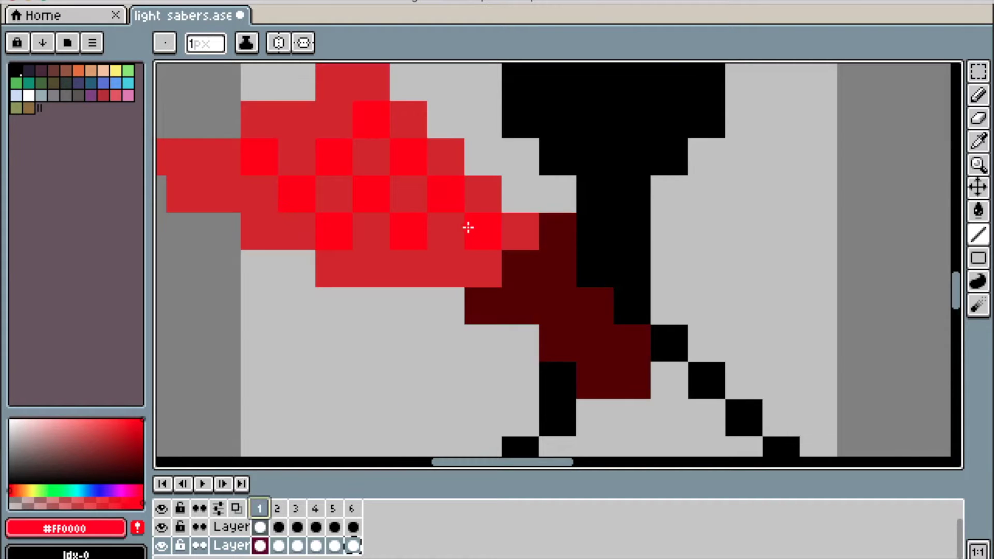
{"action": "key", "text": "i"}
{"action": "left_click", "coordinate": [560, 302]}
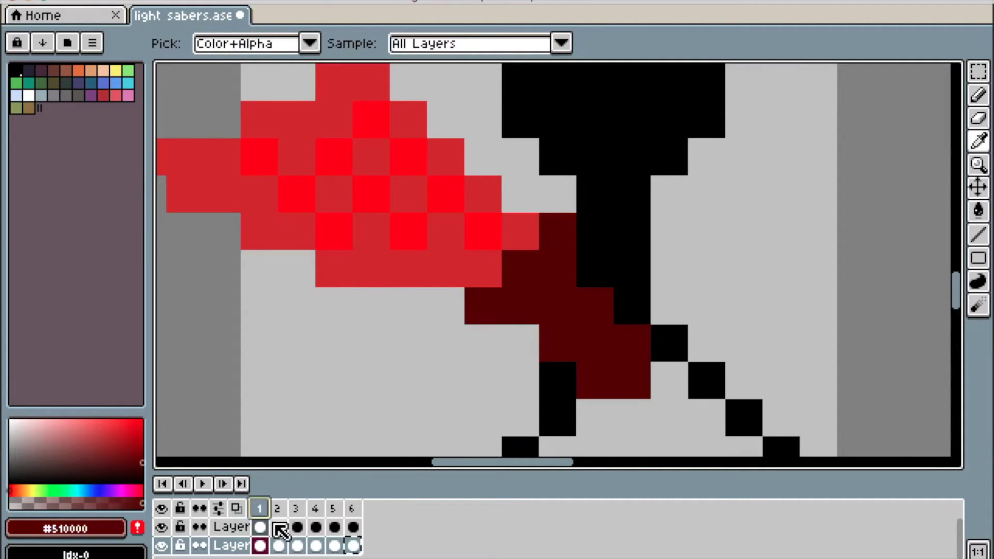
{"action": "left_click", "coordinate": [285, 505]}
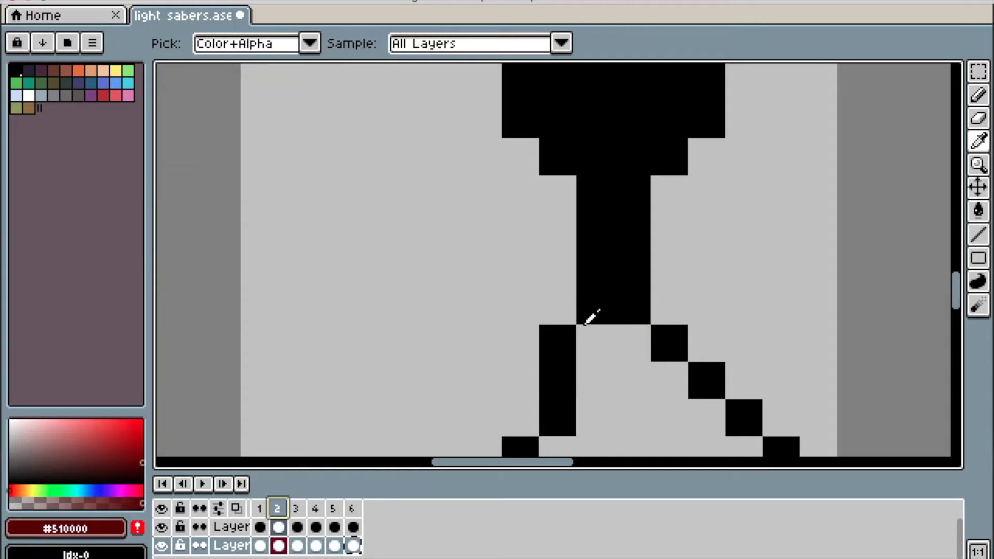
{"action": "key", "text": "b"}
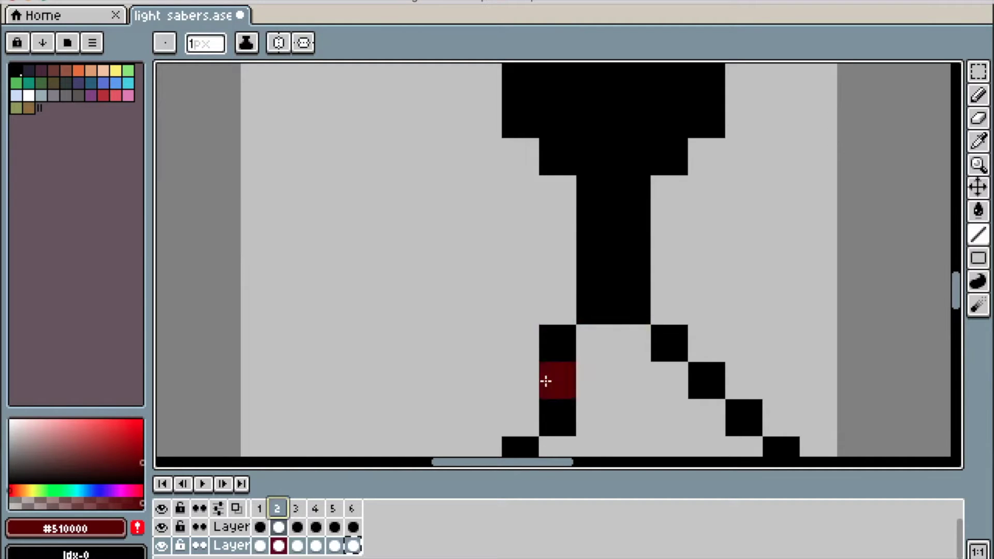
{"action": "left_click", "coordinate": [259, 509]}
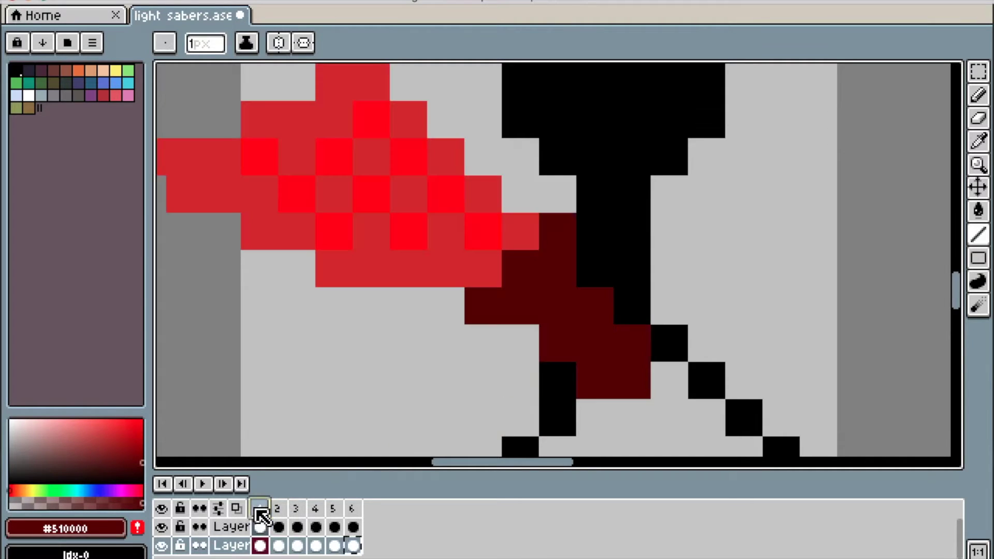
{"action": "left_click", "coordinate": [284, 509]}
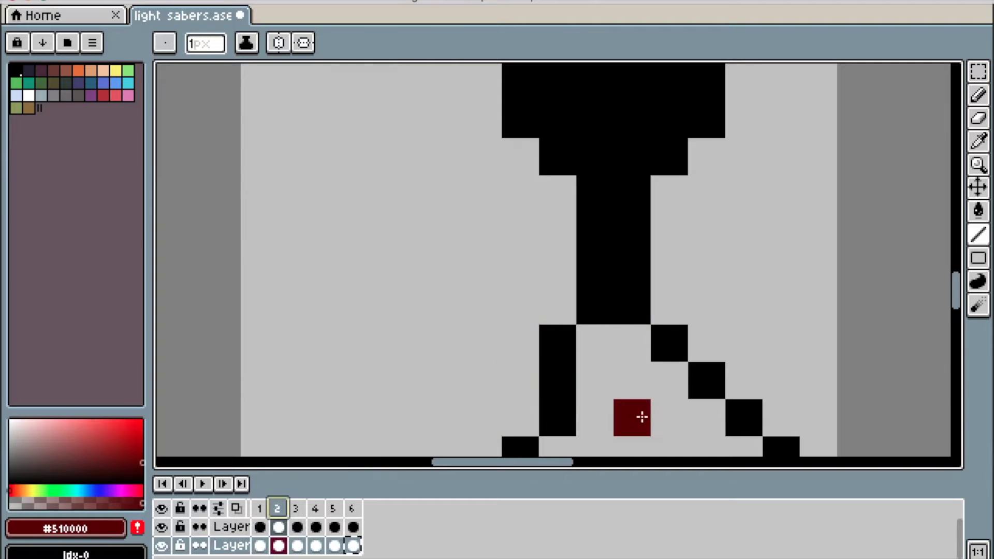
{"action": "left_click", "coordinate": [632, 381]}
{"action": "left_click", "coordinate": [582, 341]}
{"action": "left_click", "coordinate": [639, 344]}
{"action": "left_click", "coordinate": [593, 375]}
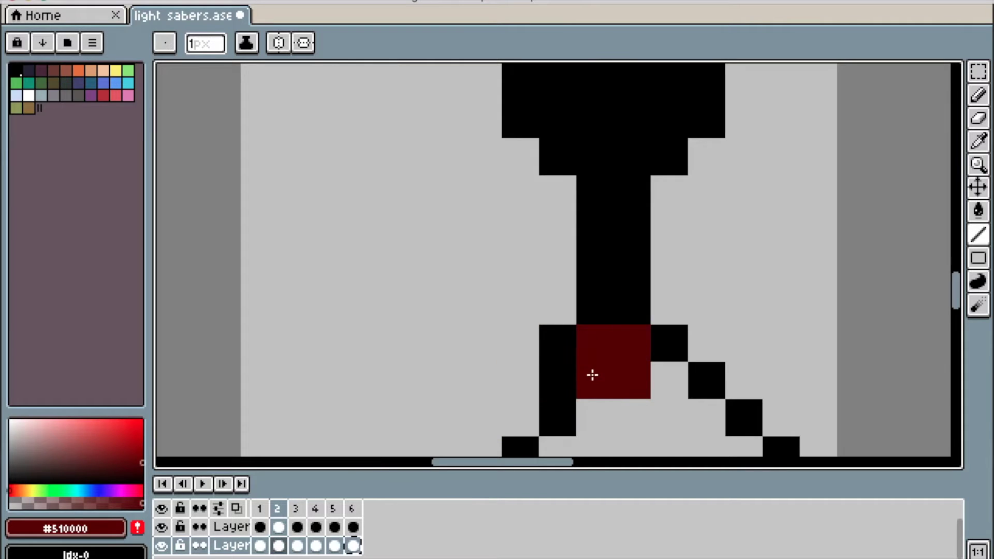
{"action": "left_click", "coordinate": [574, 345]}
{"action": "left_click", "coordinate": [588, 316]}
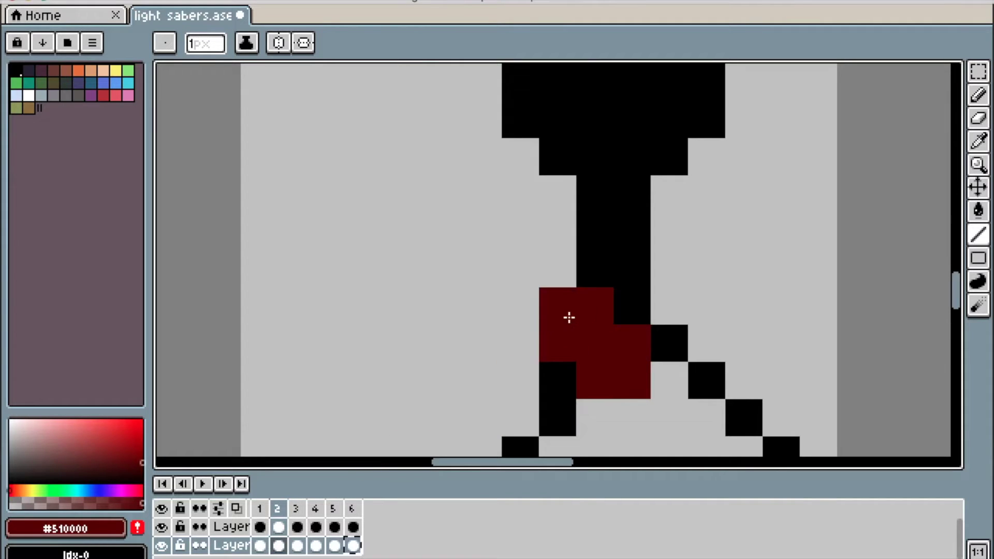
Step: Complete the dark red hilt in frame 2 with its crossguard pixels beside the torso, matching frame 1
{"action": "left_click", "coordinate": [264, 509]}
{"action": "left_click", "coordinate": [284, 509]}
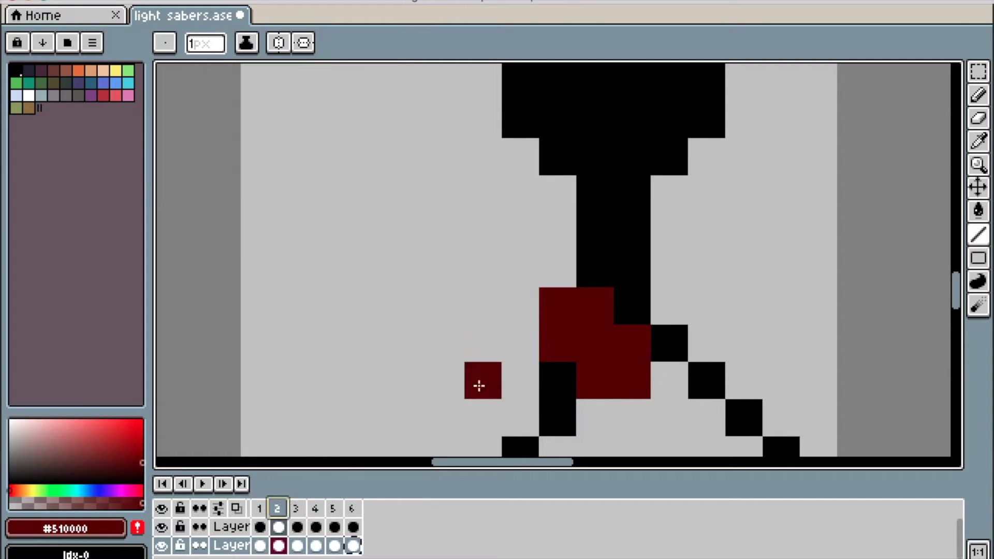
{"action": "left_click", "coordinate": [505, 306]}
{"action": "left_click", "coordinate": [560, 267]}
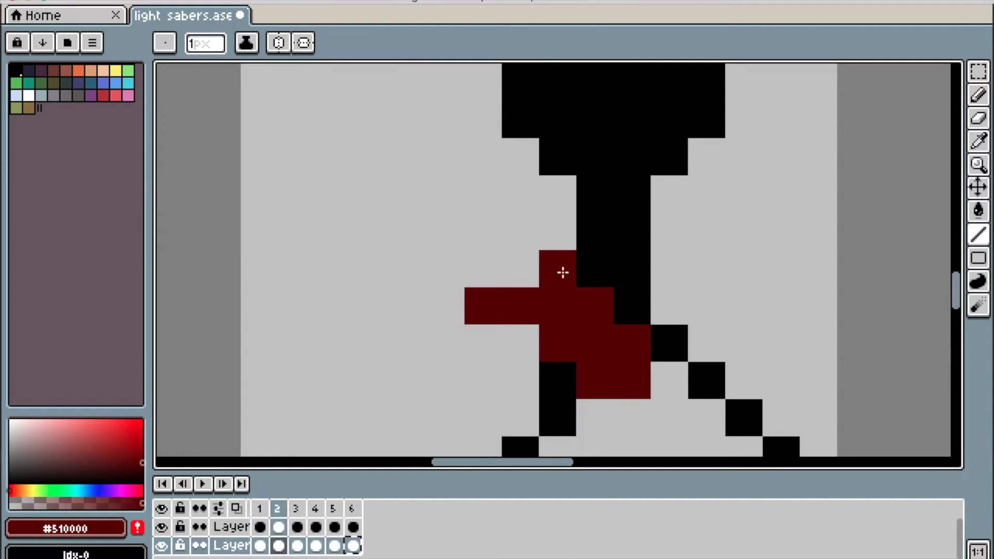
{"action": "left_click", "coordinate": [558, 245]}
{"action": "left_click", "coordinate": [521, 269]}
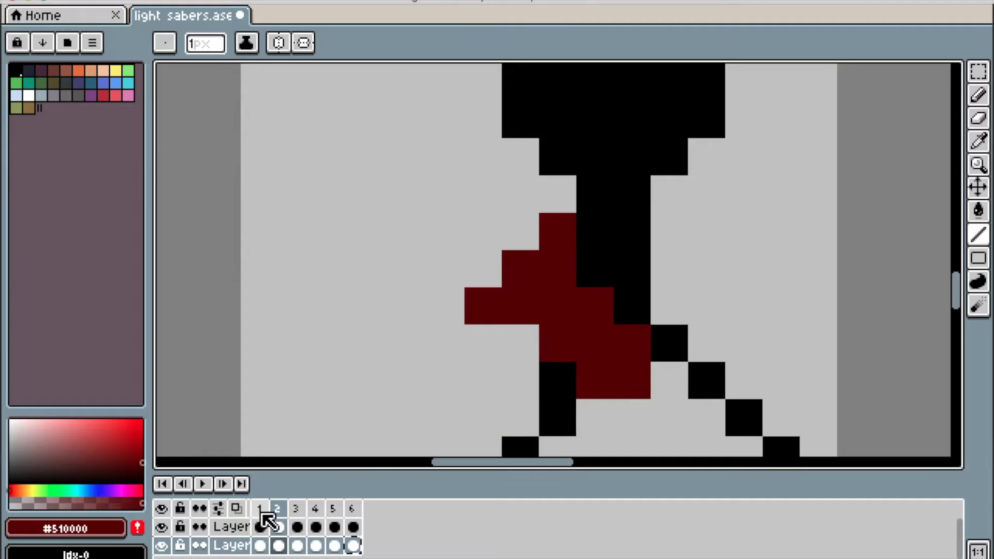
Step: Sample #FF0000 from frame 1's blade and draw a four-pixel diagonal blade core up from the hilt in frame 2
{"action": "left_click", "coordinate": [260, 512]}
{"action": "key", "text": "i"}
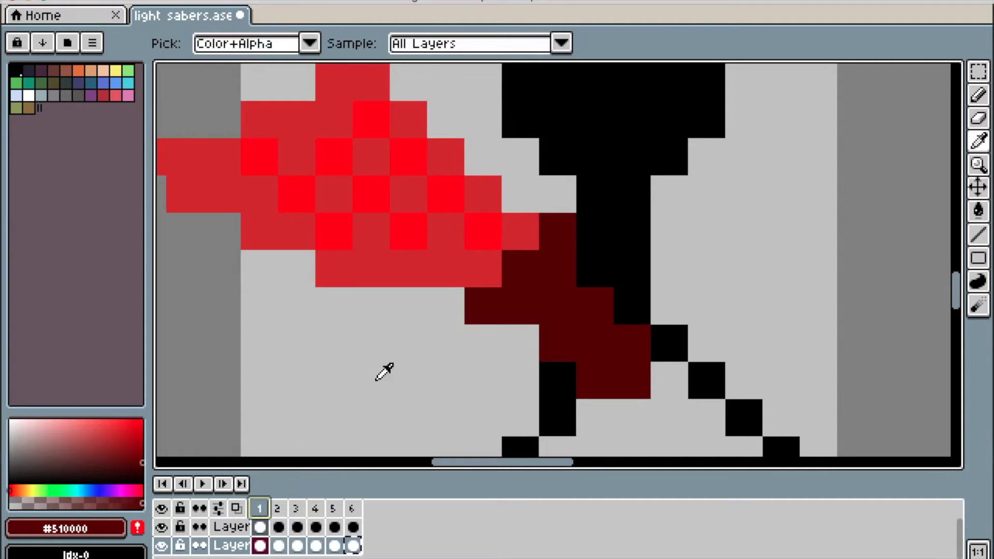
{"action": "left_click", "coordinate": [485, 238]}
{"action": "key", "text": "b"}
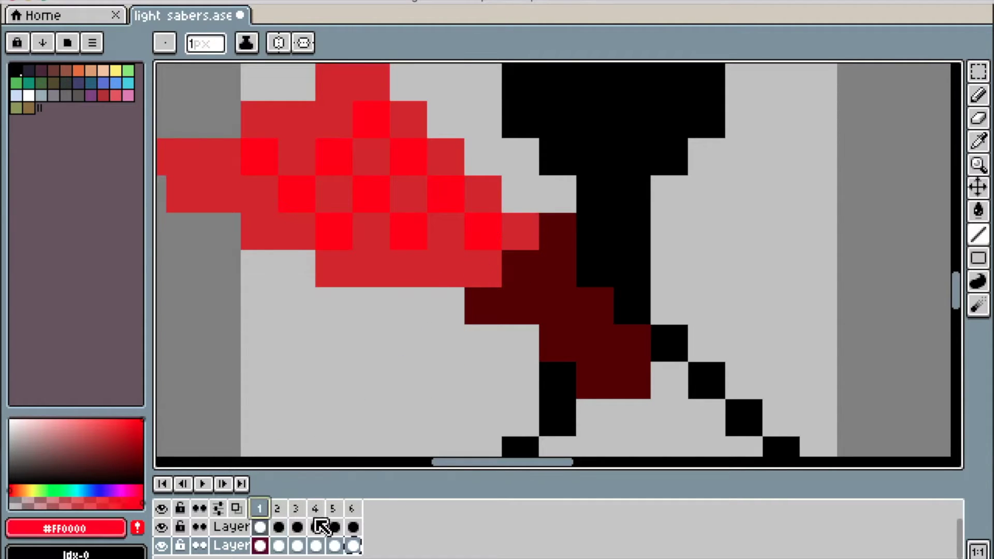
{"action": "left_click", "coordinate": [278, 510]}
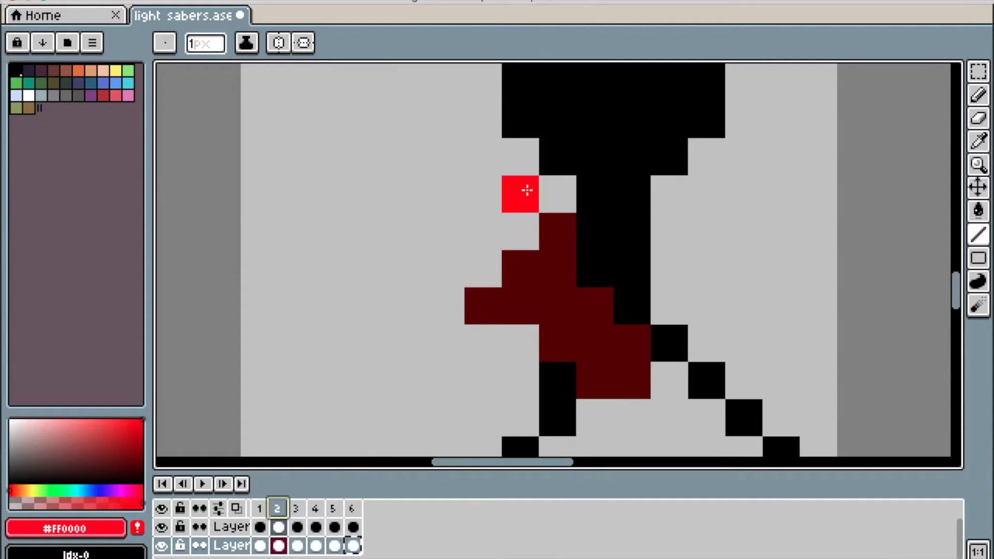
{"action": "left_click_drag", "start_coordinate": [483, 233], "coordinate": [420, 151]}
{"action": "left_click", "coordinate": [375, 115], "text": "shift"}
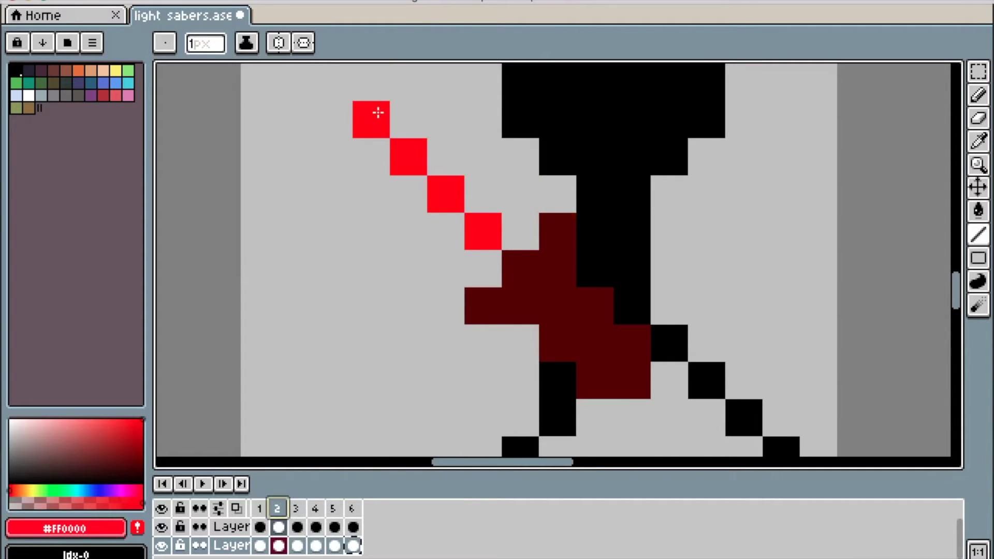
{"action": "left_click", "coordinate": [296, 509]}
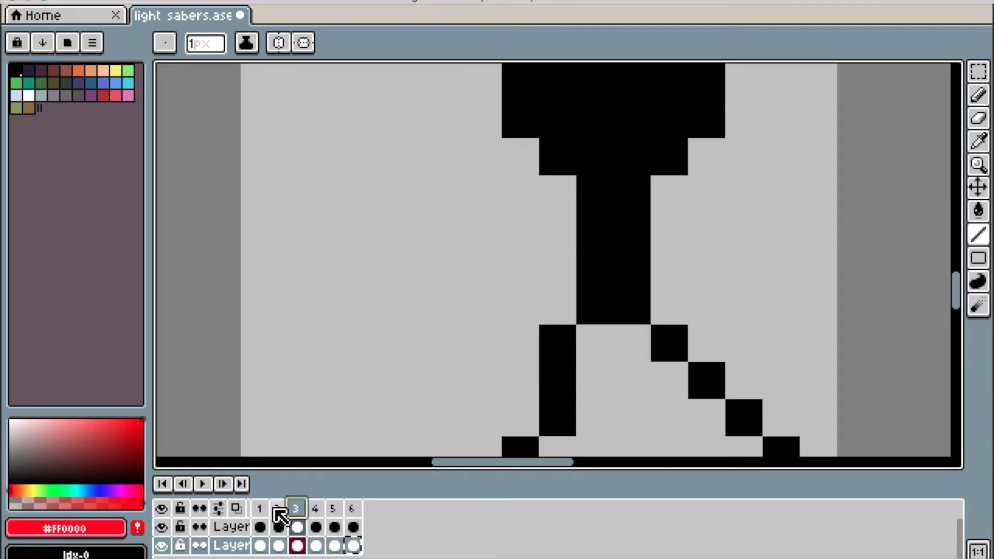
Step: Sample the softer red #cd2929 from the saber's swing trail in frame 1
{"action": "left_click", "coordinate": [275, 509]}
{"action": "left_click", "coordinate": [260, 509]}
{"action": "left_click", "coordinate": [278, 508]}
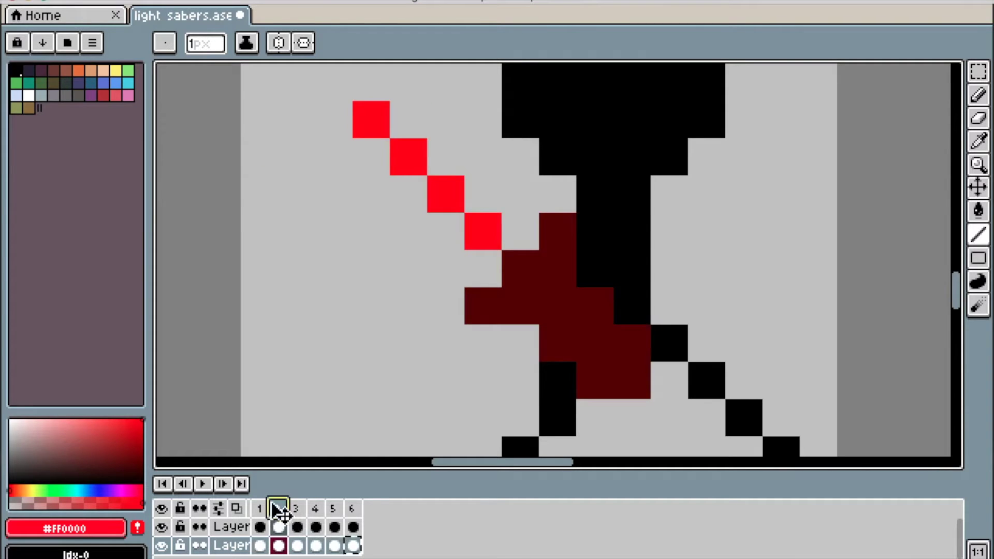
{"action": "left_click", "coordinate": [260, 510]}
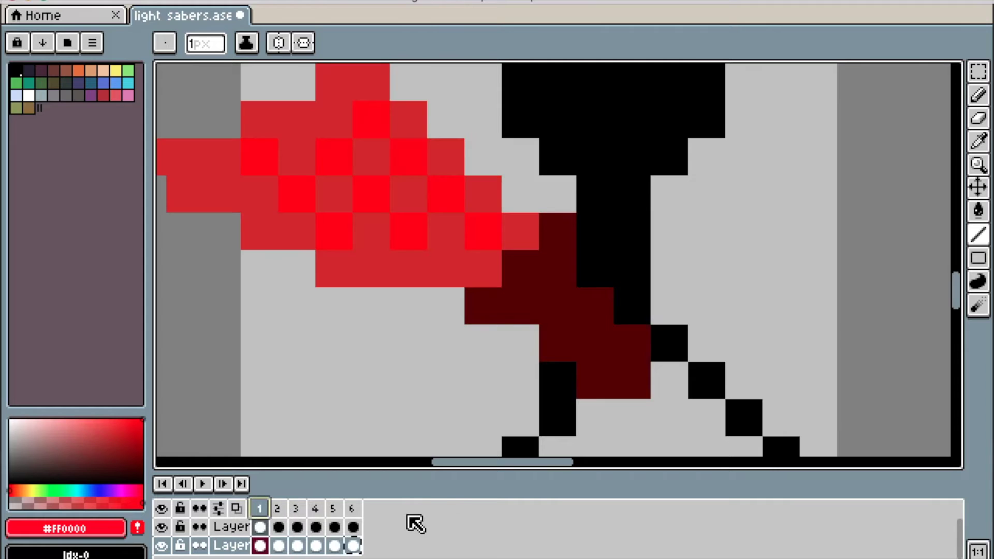
{"action": "key", "text": "i"}
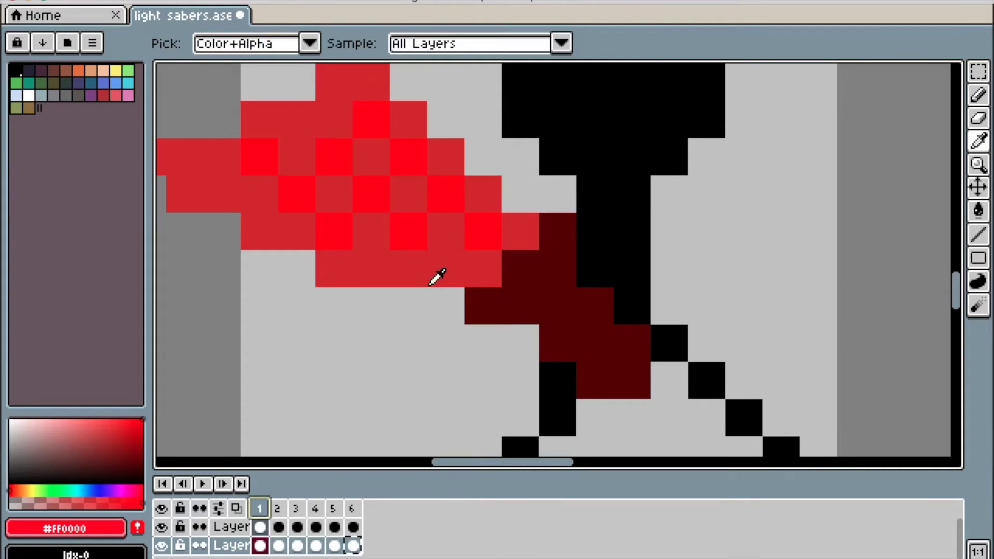
{"action": "left_click", "coordinate": [429, 272]}
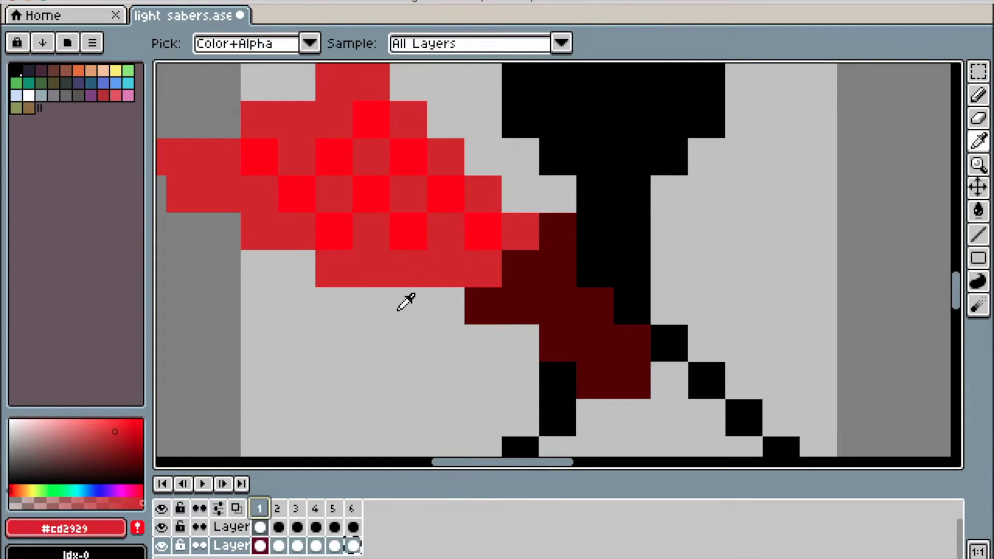
Step: Outline the diagonal blade core in frame 2 with #cd2929 along both sides and around its tip
{"action": "left_click", "coordinate": [278, 510]}
{"action": "key", "text": "b"}
{"action": "mouse_move", "coordinate": [482, 267]}
{"action": "left_mouse_down"}
{"action": "mouse_move", "coordinate": [368, 181]}
{"action": "mouse_move", "coordinate": [344, 126]}
{"action": "mouse_move", "coordinate": [348, 92]}
{"action": "mouse_move", "coordinate": [397, 113]}
{"action": "mouse_move", "coordinate": [507, 219]}
{"action": "mouse_move", "coordinate": [551, 283]}
{"action": "left_mouse_up"}
{"action": "scroll", "coordinate": [552, 284], "scroll_direction": "down", "scroll_amount": 3}
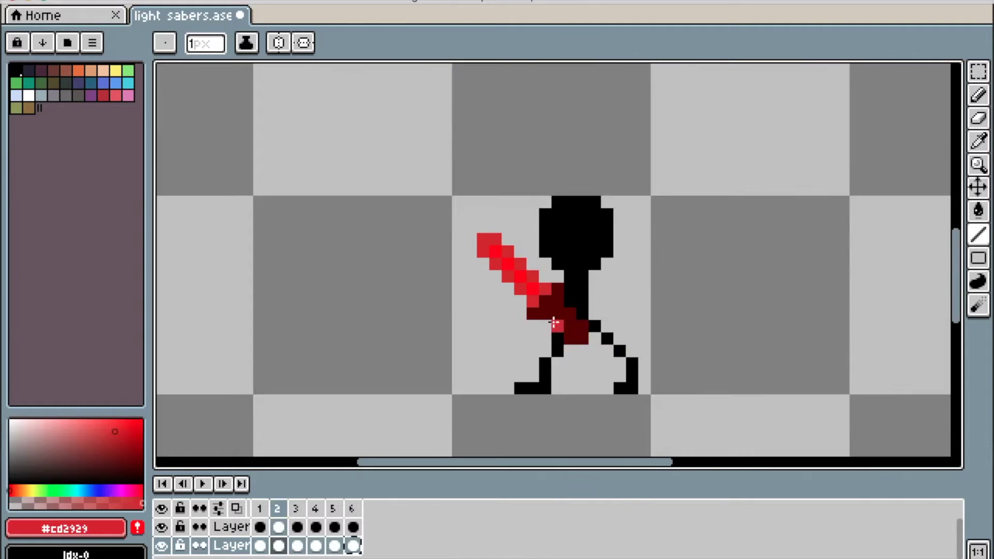
{"action": "scroll", "coordinate": [515, 303], "scroll_direction": "up", "scroll_amount": 1}
{"action": "scroll", "coordinate": [557, 310], "scroll_direction": "down", "scroll_amount": 1}
{"action": "scroll", "coordinate": [599, 301], "scroll_direction": "up", "scroll_amount": 2}
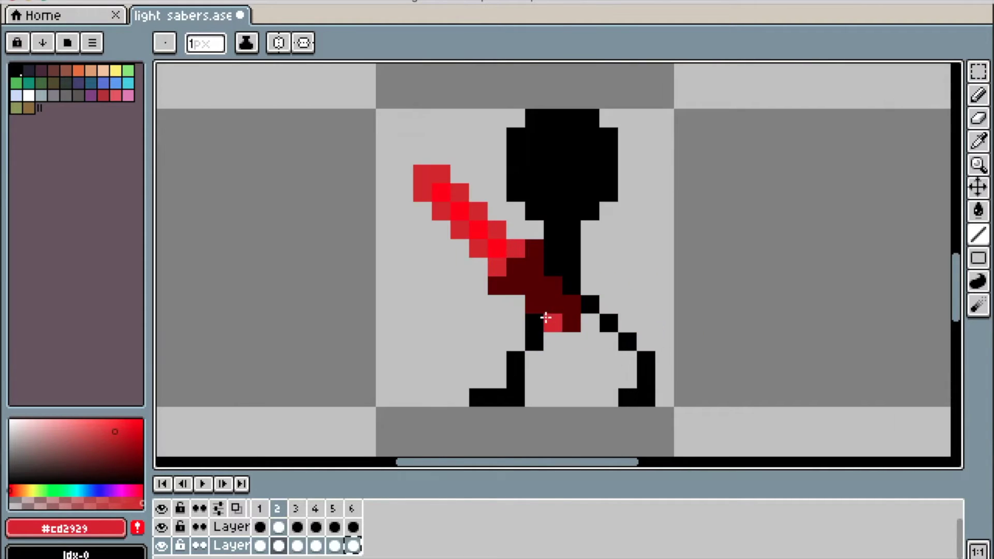
Step: Compare the saber across frames 1 to 3 and, with onion skinning on, select the upper layer's cel in frame 3
{"action": "left_click", "coordinate": [260, 511]}
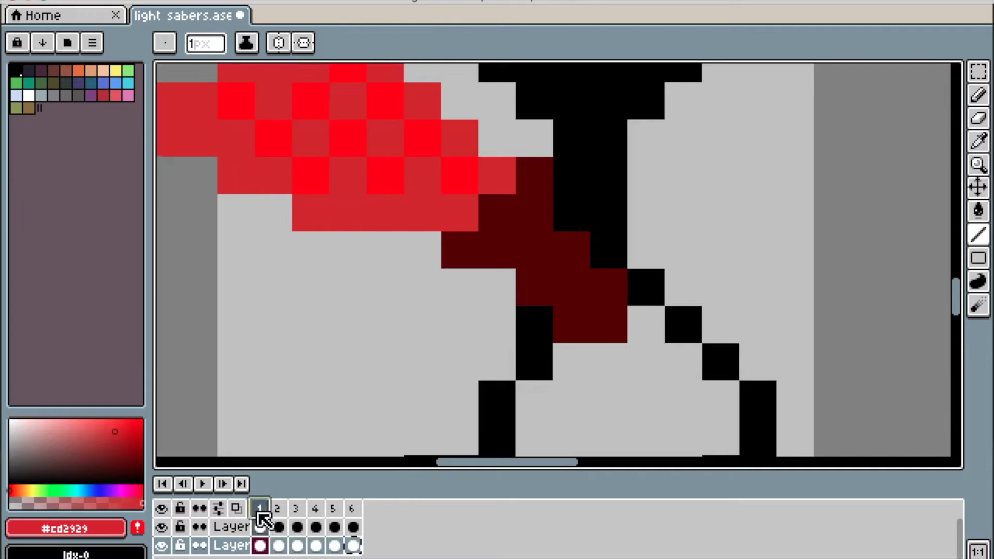
{"action": "left_click", "coordinate": [280, 510]}
{"action": "left_click", "coordinate": [296, 510]}
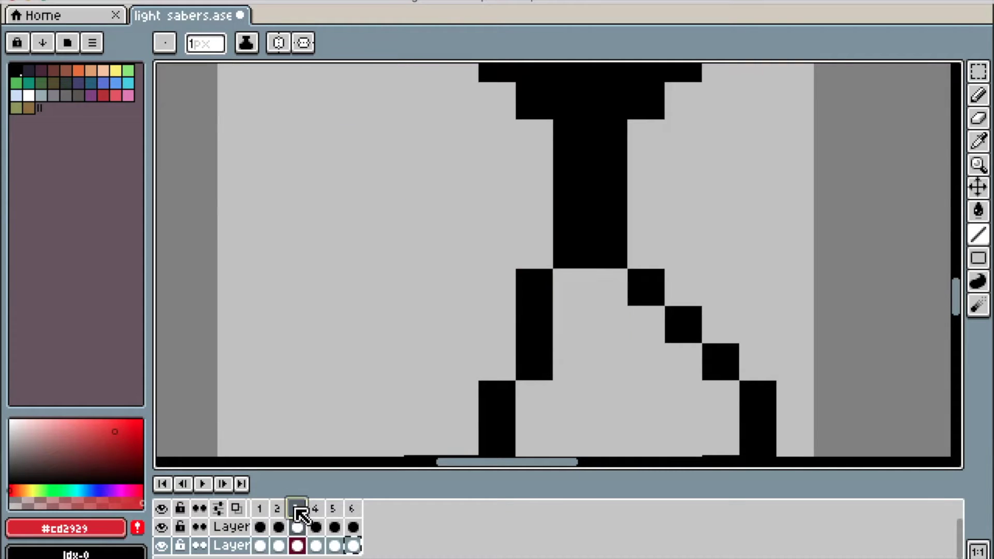
{"action": "left_click", "coordinate": [261, 512]}
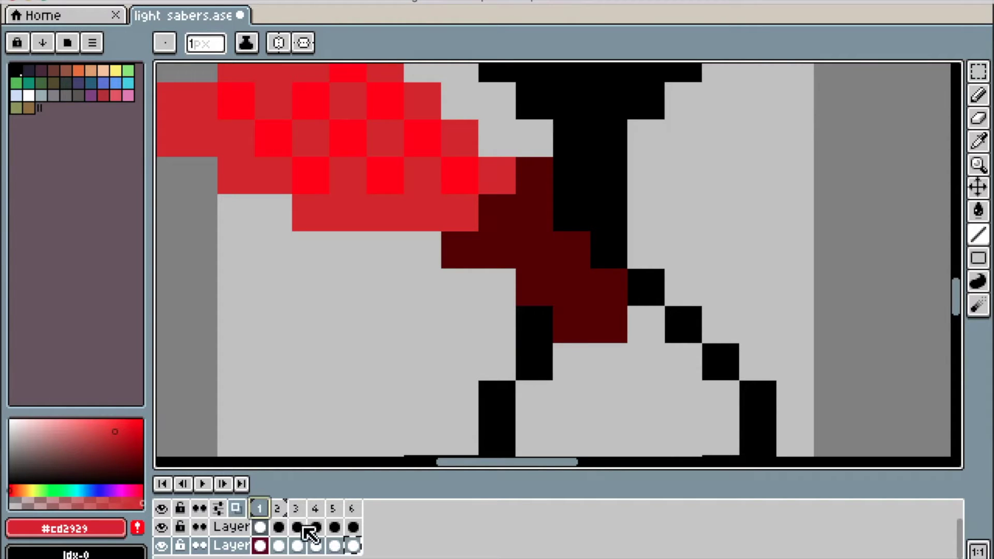
{"action": "left_click", "coordinate": [279, 527]}
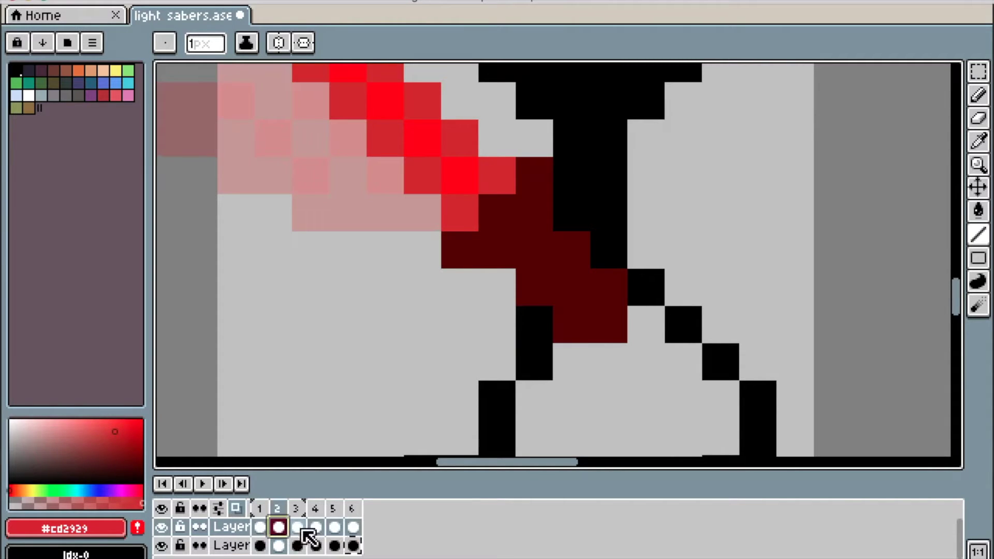
{"action": "left_click", "coordinate": [298, 527]}
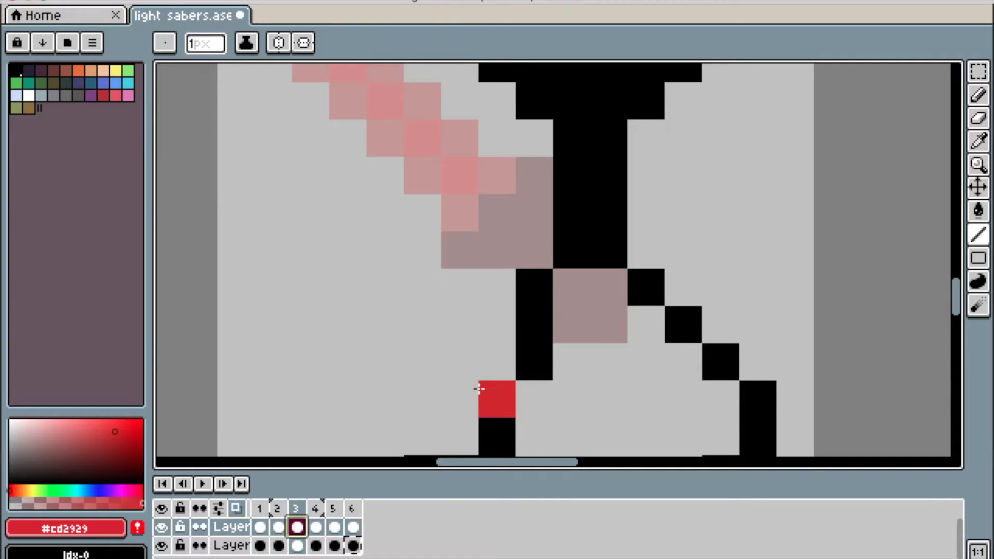
Step: Sample dark red #510000 from frame 1's hilt and paint a 2×2-pixel hilt block over the torso's base and leg in frame 3
{"action": "key", "text": "i"}
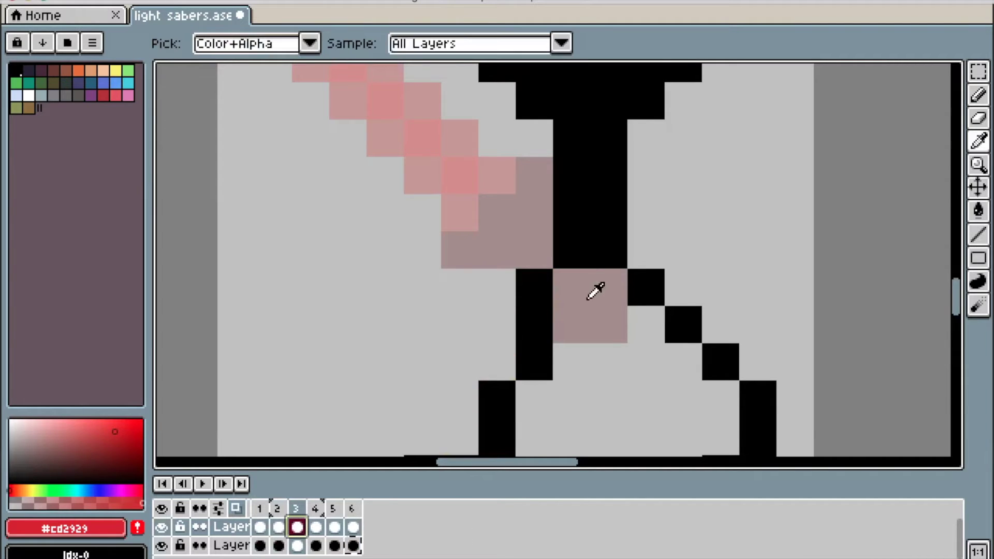
{"action": "left_click", "coordinate": [263, 508]}
{"action": "left_click", "coordinate": [582, 257]}
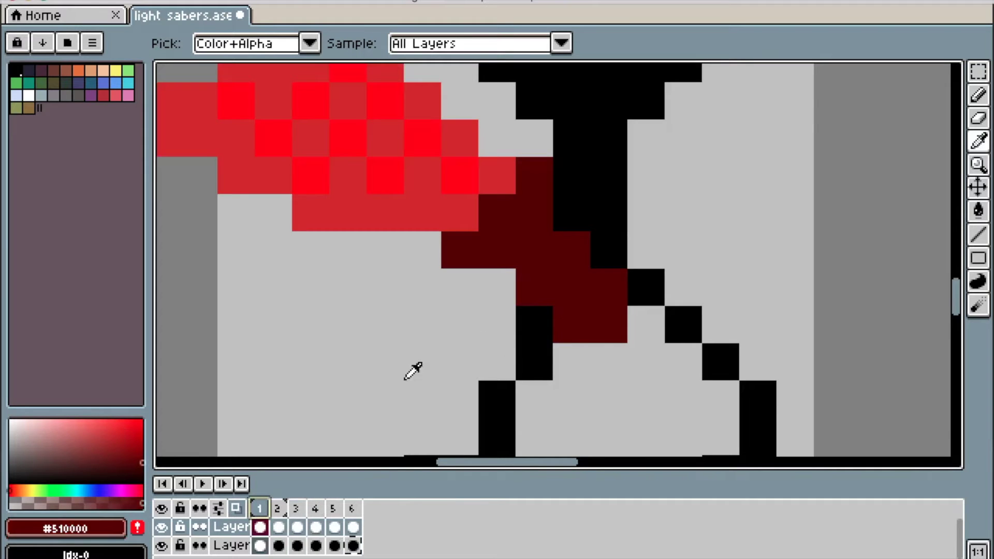
{"action": "key", "text": "b"}
{"action": "left_click", "coordinate": [282, 511]}
{"action": "left_click", "coordinate": [298, 510]}
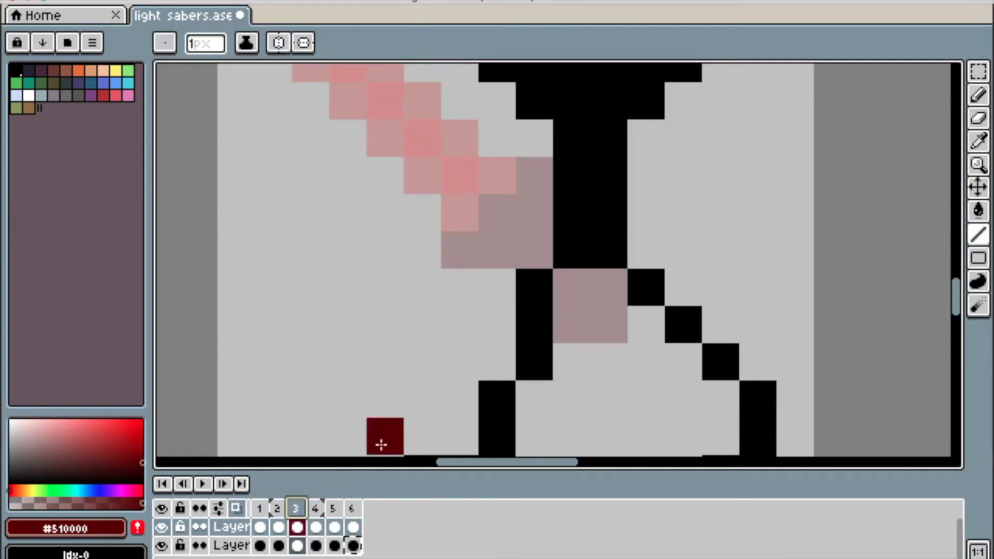
{"action": "left_click", "coordinate": [542, 259]}
{"action": "left_click", "coordinate": [539, 282]}
{"action": "left_click_drag", "start_coordinate": [572, 282], "coordinate": [566, 256]}
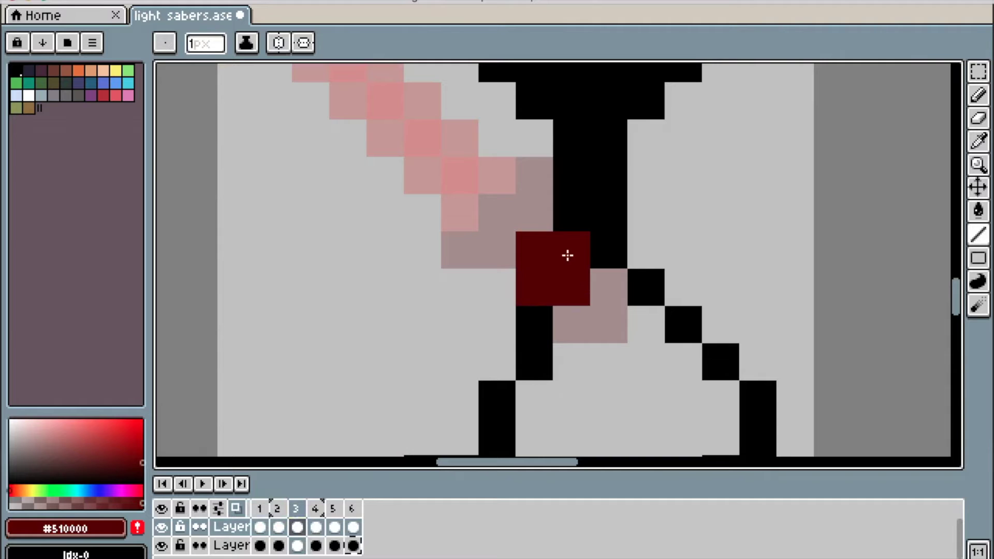
Step: Extend frame 3's hilt one pixel column away from the torso and cap it with a four-pixel vertical crossguard
{"action": "scroll", "coordinate": [611, 390], "scroll_direction": "up", "scroll_amount": 2}
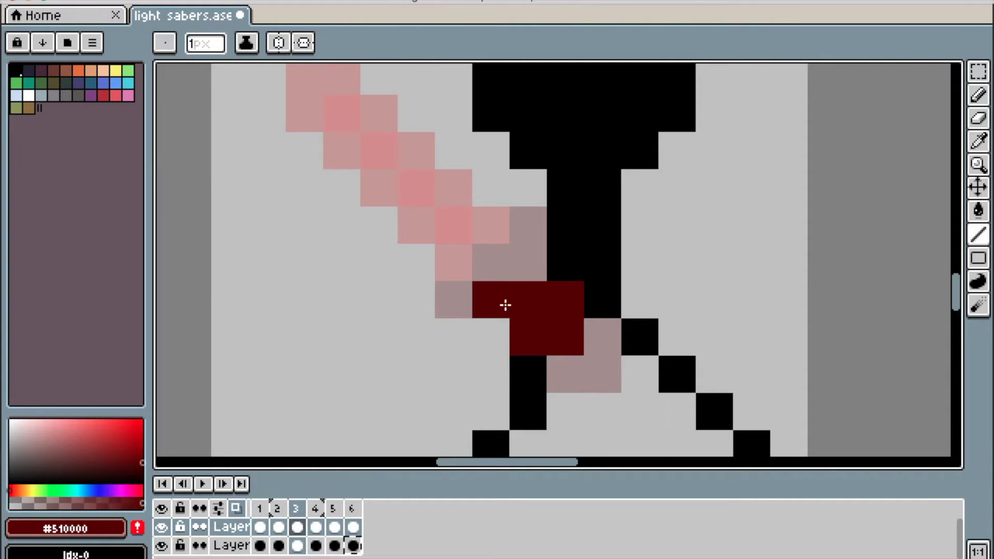
{"action": "left_click_drag", "start_coordinate": [502, 302], "coordinate": [499, 326]}
{"action": "left_click", "coordinate": [455, 373]}
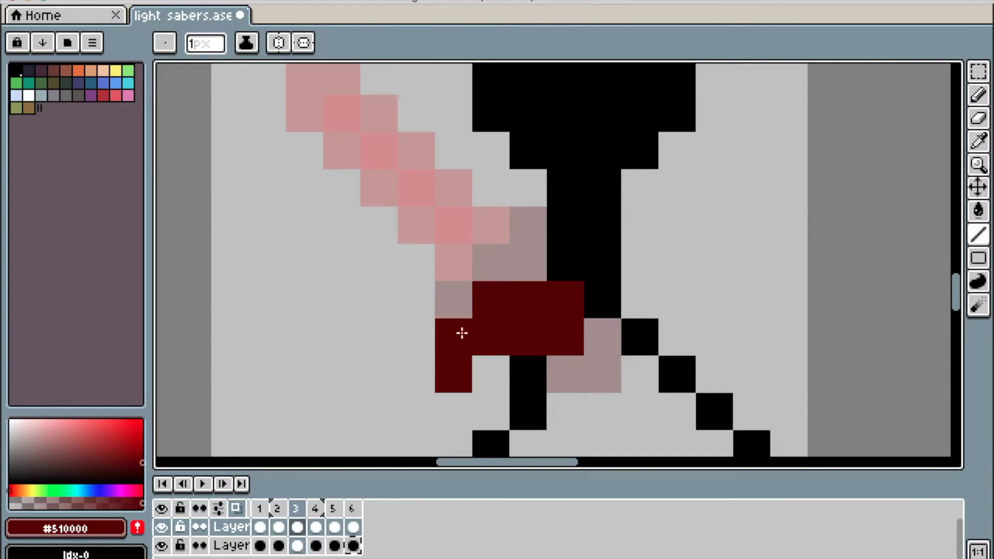
{"action": "left_click", "coordinate": [452, 266]}
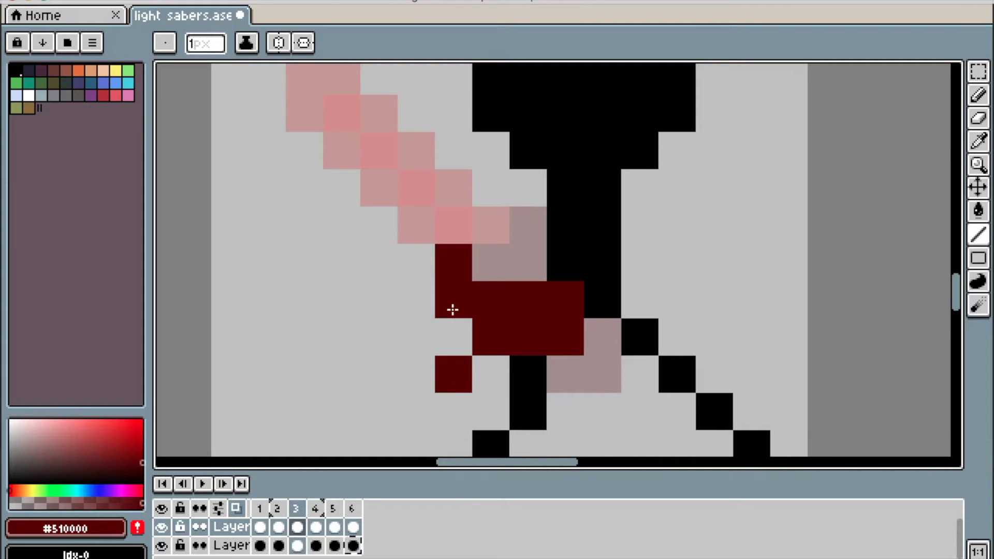
{"action": "left_click_drag", "start_coordinate": [453, 313], "coordinate": [457, 338]}
Step: Sample #FF0000 from frame 2's blade and draw a horizontal blade core 5 pixels long and 2 pixels thick from frame 3's crossguard
{"action": "key", "text": "i"}
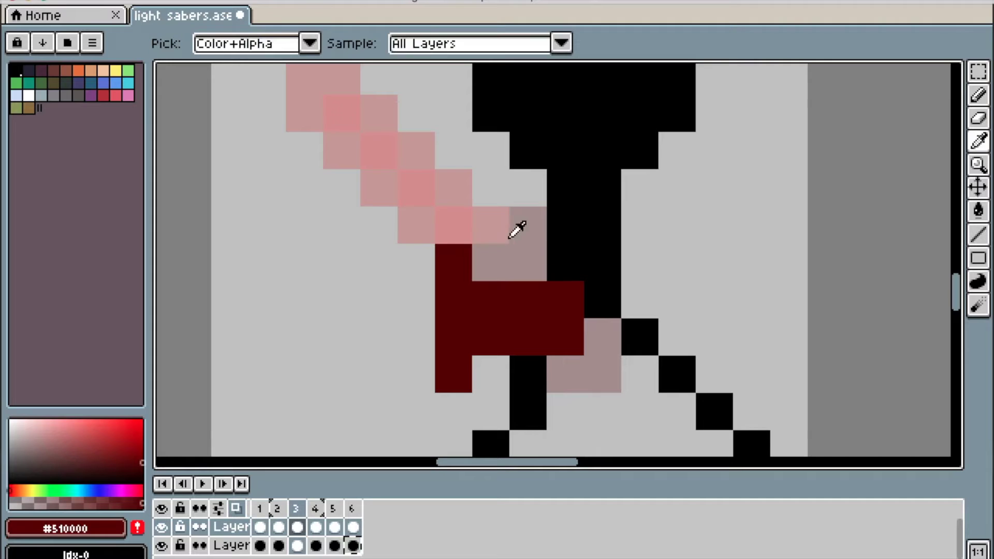
{"action": "left_click", "coordinate": [281, 506]}
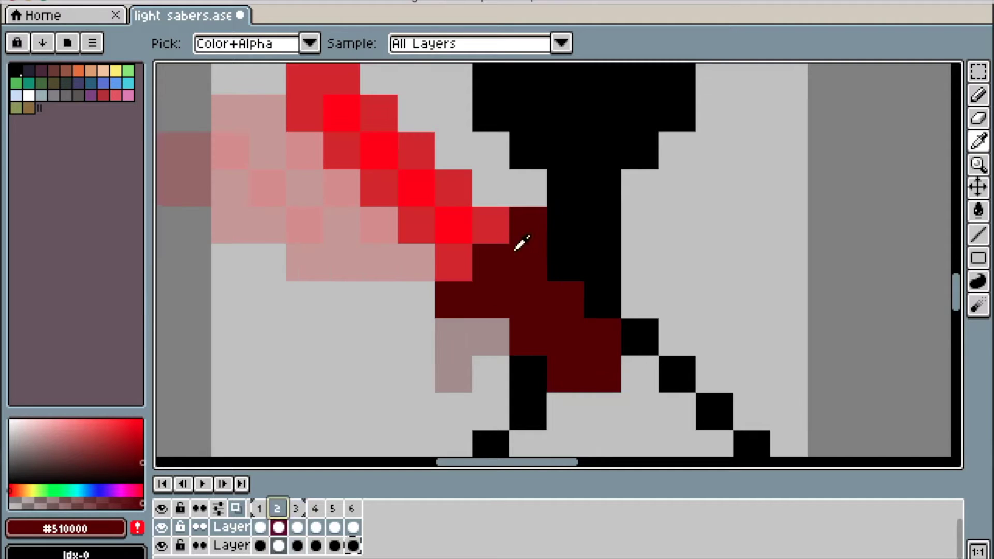
{"action": "left_click", "coordinate": [449, 217]}
{"action": "key", "text": "b"}
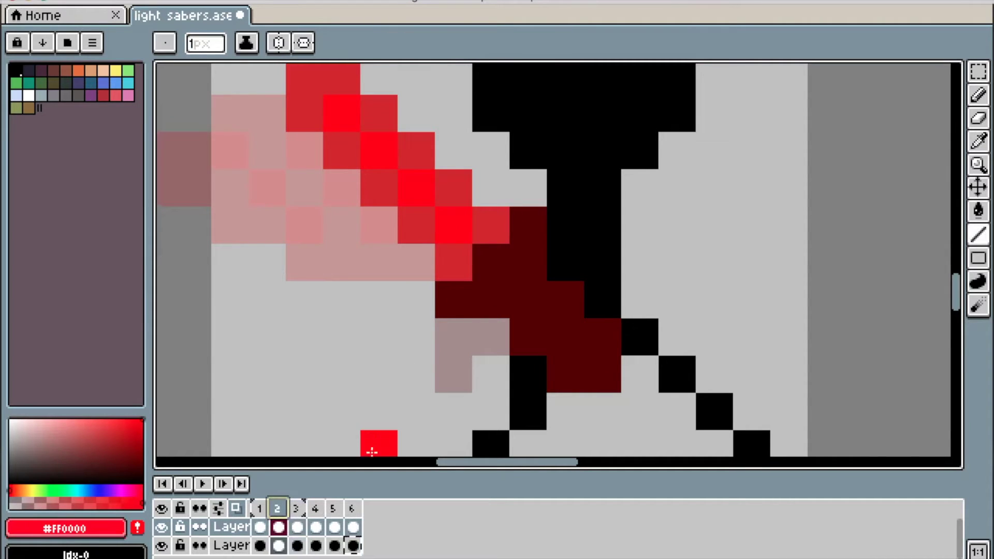
{"action": "left_click", "coordinate": [298, 509]}
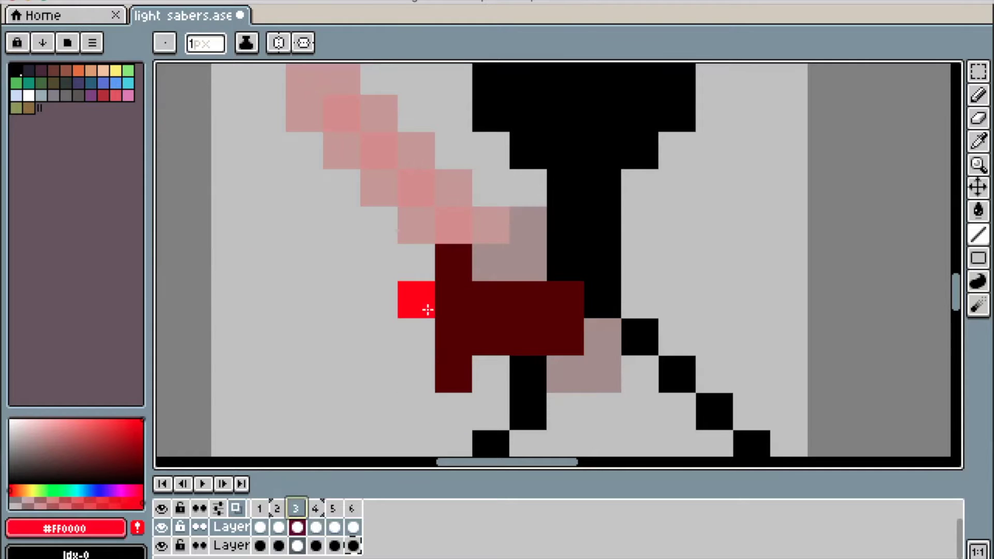
{"action": "left_click_drag", "start_coordinate": [424, 303], "coordinate": [266, 291]}
{"action": "left_click_drag", "start_coordinate": [409, 326], "coordinate": [262, 327]}
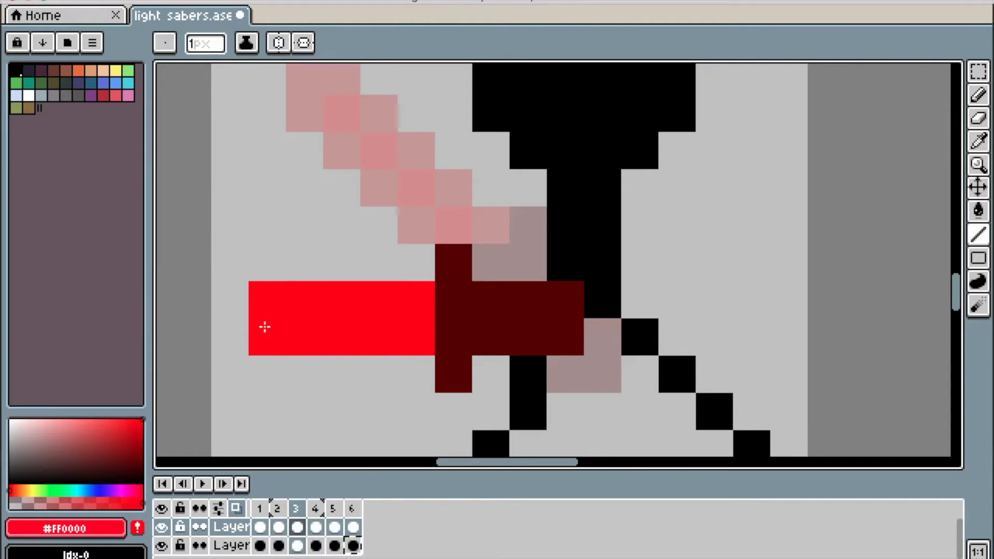
Step: Sample #cd2929 from frame 2's blade edge, outline frame 3's blade core above, below and at the tip, and undo the extra corner pixel
{"action": "left_click", "coordinate": [283, 509]}
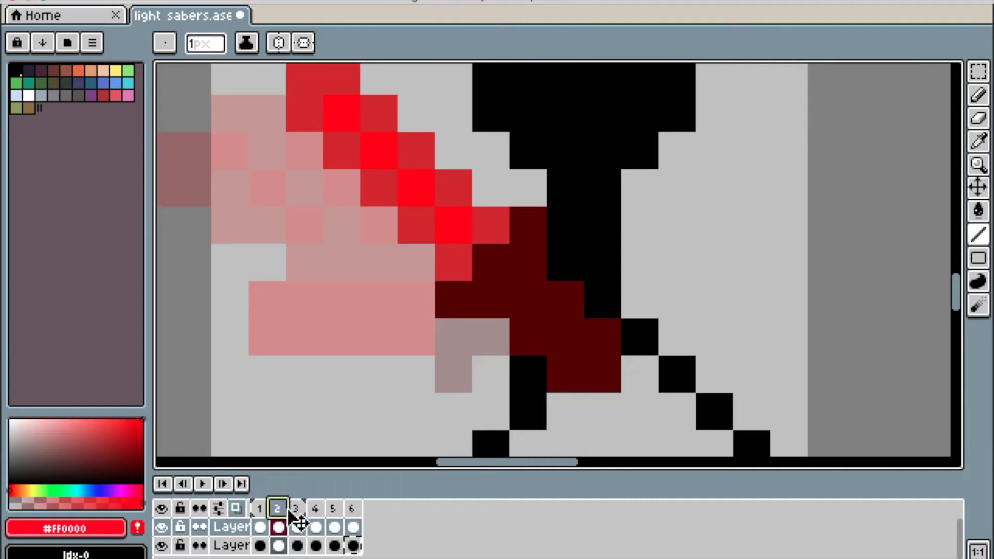
{"action": "key", "text": "i"}
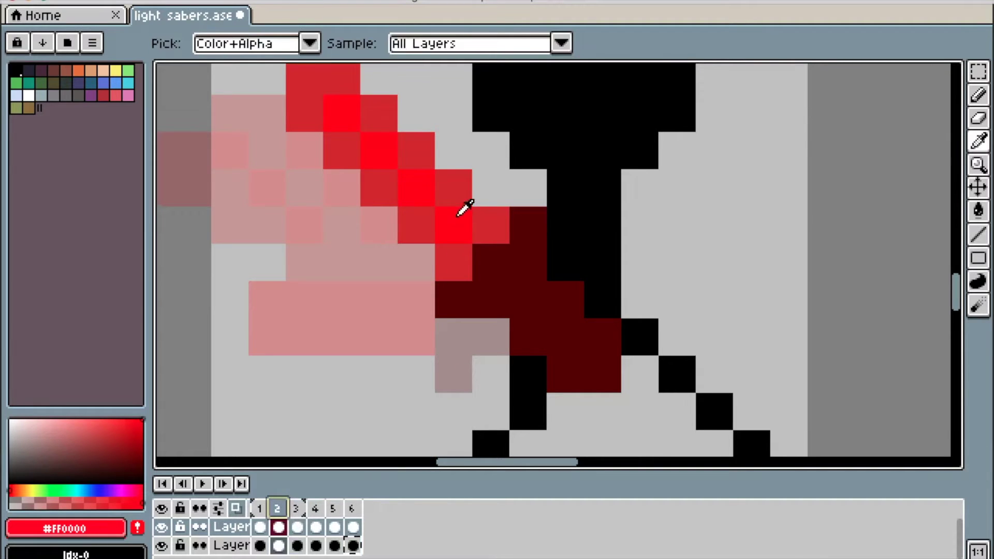
{"action": "left_click", "coordinate": [510, 223]}
{"action": "key", "text": "b"}
{"action": "left_click", "coordinate": [297, 508]}
{"action": "mouse_move", "coordinate": [409, 377]}
{"action": "left_mouse_down"}
{"action": "mouse_move", "coordinate": [415, 384]}
{"action": "mouse_move", "coordinate": [291, 366]}
{"action": "mouse_move", "coordinate": [259, 373]}
{"action": "left_mouse_up"}
{"action": "mouse_move", "coordinate": [245, 298]}
{"action": "left_mouse_down"}
{"action": "mouse_move", "coordinate": [244, 326]}
{"action": "mouse_move", "coordinate": [238, 275]}
{"action": "mouse_move", "coordinate": [409, 275]}
{"action": "left_mouse_up"}
{"action": "left_click", "coordinate": [242, 376]}
{"action": "key", "text": "ctrl+z"}
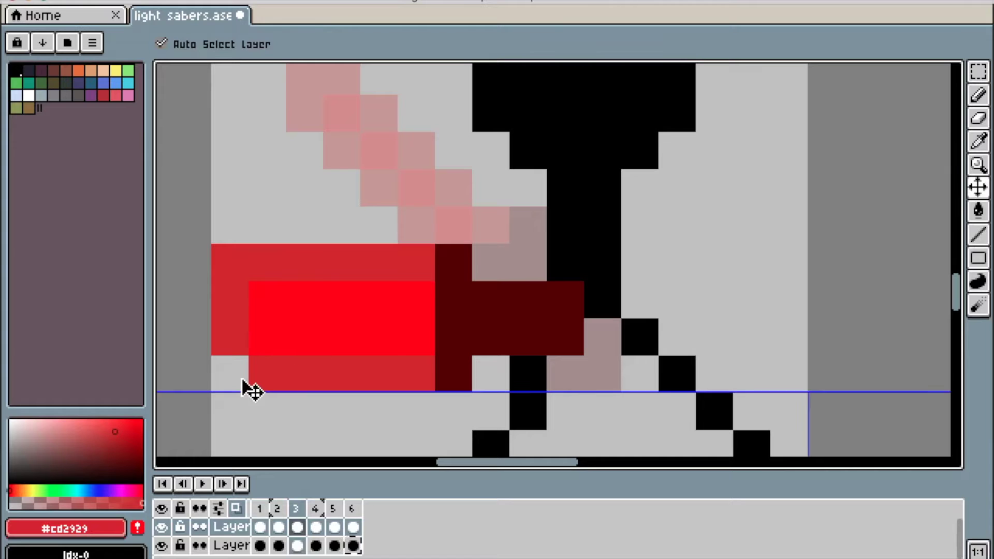
Step: Draw a stepped #cd2929 swing trail outline from frame 3's blade up along frame 2's ghosted saber and fill the enclosed area
{"action": "scroll", "coordinate": [321, 339], "scroll_direction": "down", "scroll_amount": 1}
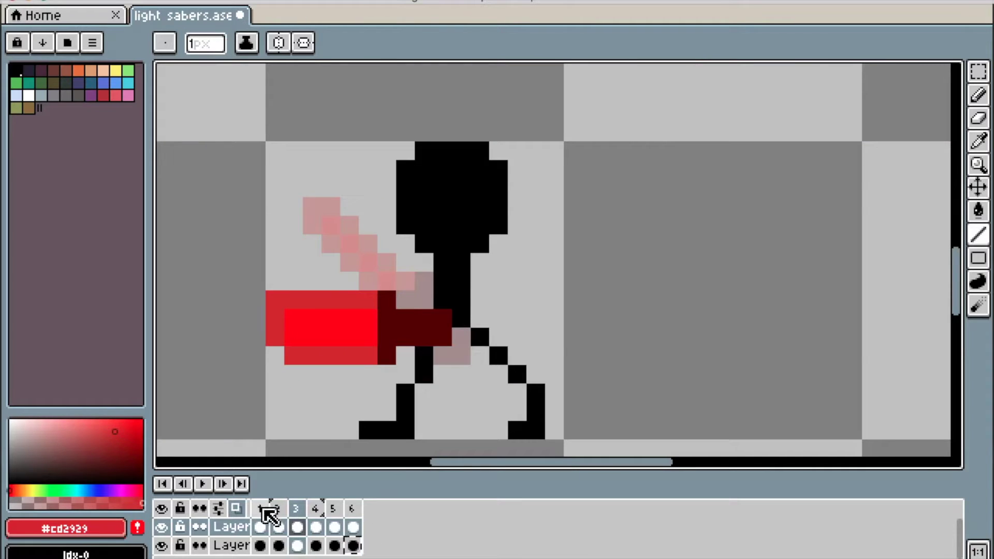
{"action": "scroll", "coordinate": [322, 255], "scroll_direction": "up", "scroll_amount": 2}
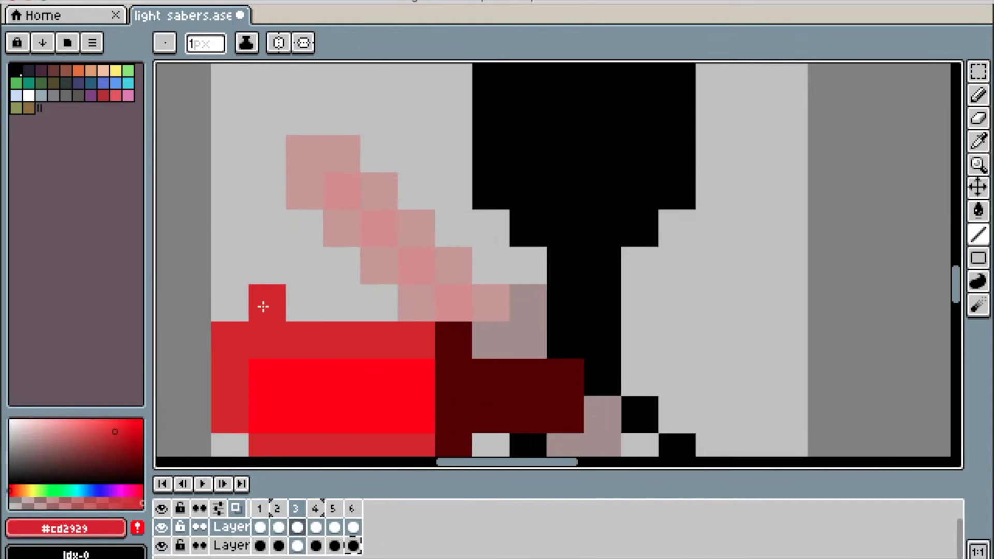
{"action": "mouse_move", "coordinate": [239, 299]}
{"action": "left_mouse_down"}
{"action": "mouse_move", "coordinate": [235, 262]}
{"action": "mouse_move", "coordinate": [263, 227]}
{"action": "mouse_move", "coordinate": [274, 147]}
{"action": "left_mouse_up"}
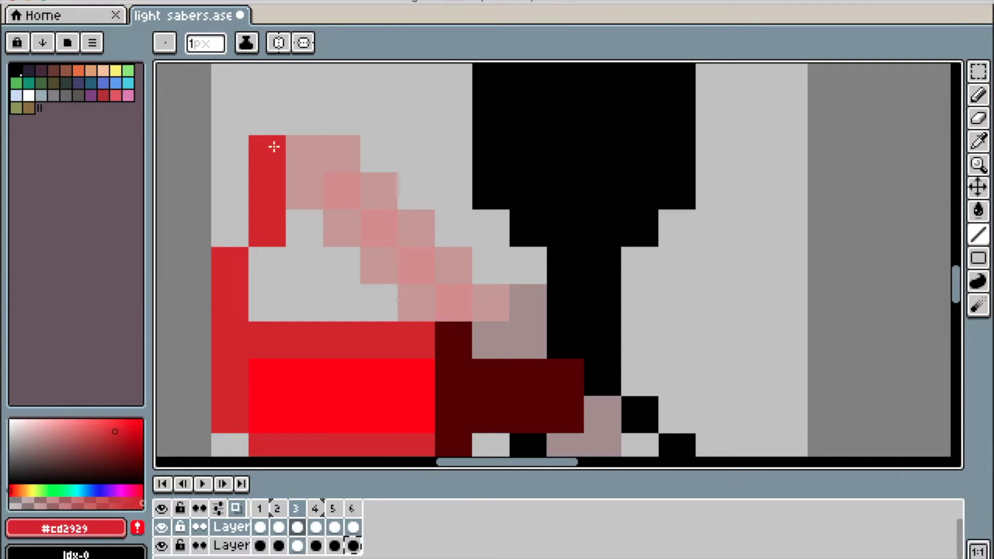
{"action": "left_click_drag", "start_coordinate": [281, 94], "coordinate": [282, 126]}
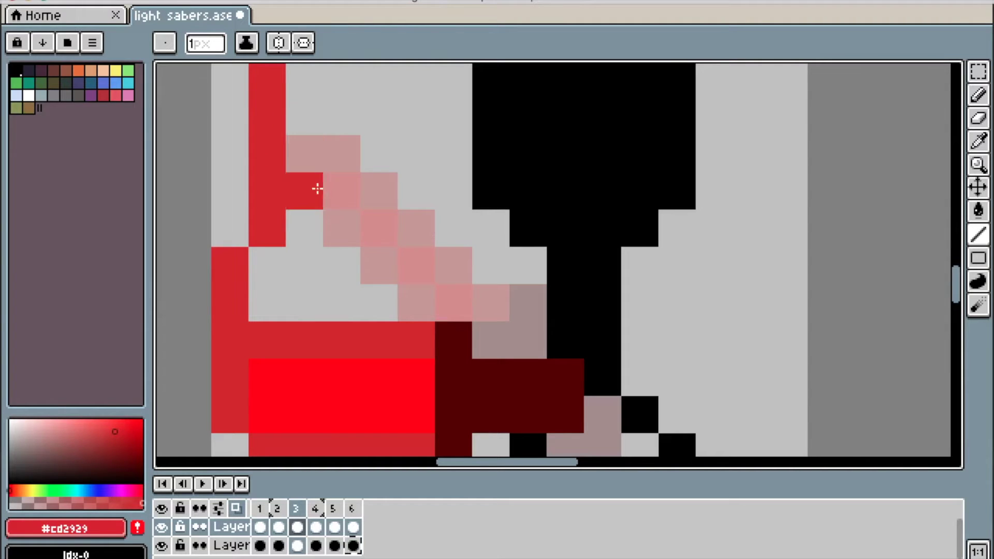
{"action": "key", "text": "ctrl+z"}
{"action": "left_click", "coordinate": [273, 123]}
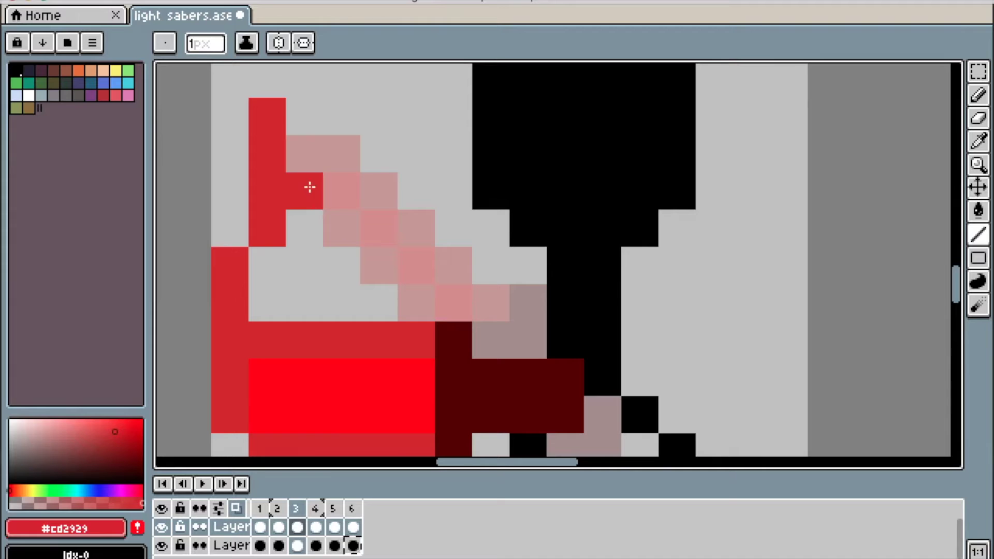
{"action": "left_click_drag", "start_coordinate": [318, 209], "coordinate": [353, 250]}
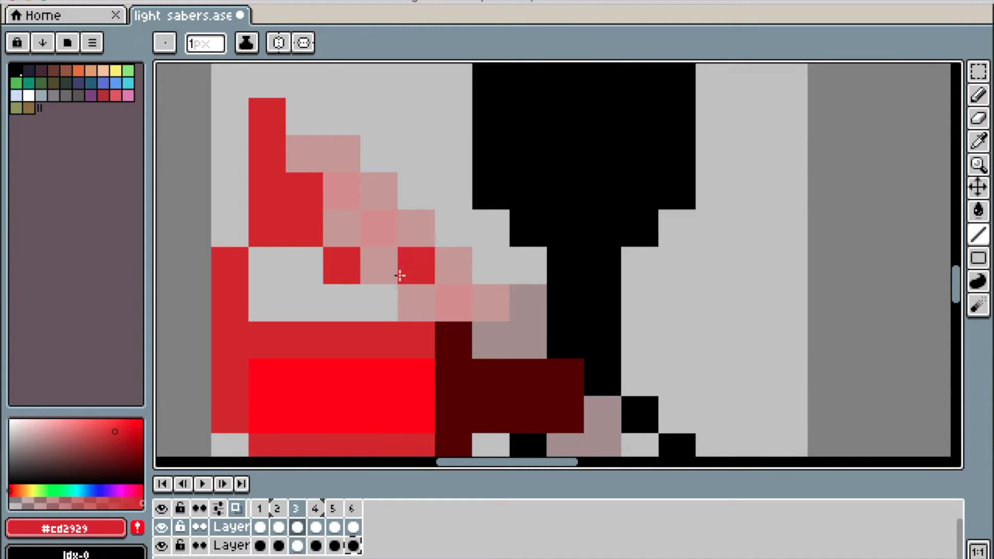
{"action": "left_click", "coordinate": [382, 273]}
{"action": "key", "text": "g"}
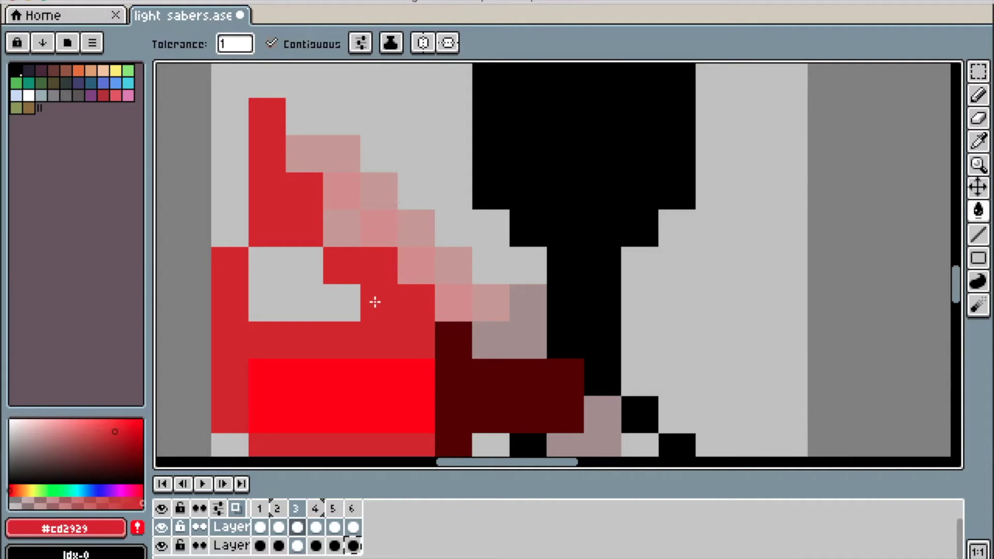
{"action": "left_click", "coordinate": [358, 303]}
Step: Sample #FF0000 from frame 3's blade core and dither six alternating pixels over three rows into the swing trail above it
{"action": "key", "text": "i"}
{"action": "left_click", "coordinate": [377, 395]}
{"action": "key", "text": "b"}
{"action": "left_click", "coordinate": [272, 334]}
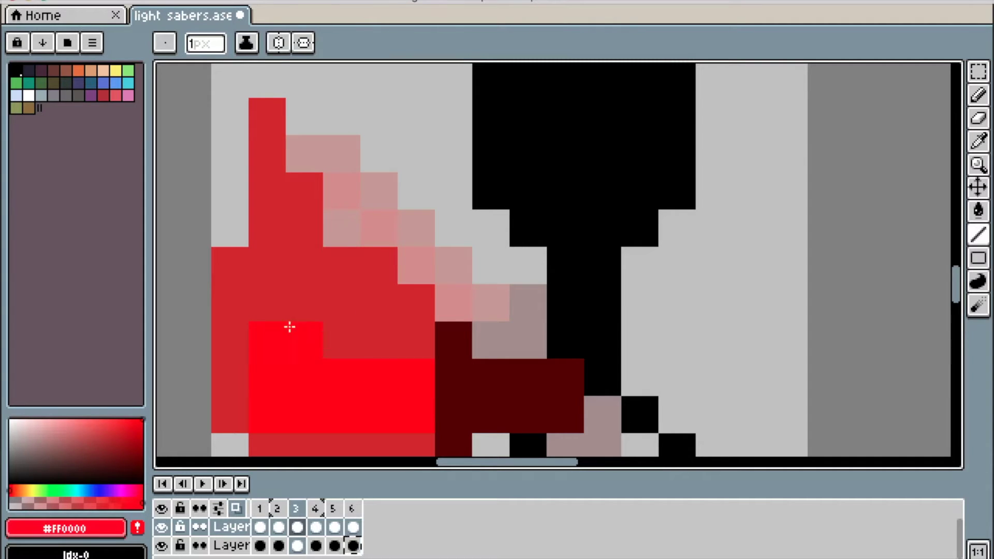
{"action": "left_click", "coordinate": [349, 340]}
{"action": "left_click", "coordinate": [426, 330]}
{"action": "left_click", "coordinate": [375, 300]}
{"action": "left_click", "coordinate": [307, 303]}
{"action": "left_click", "coordinate": [271, 275]}
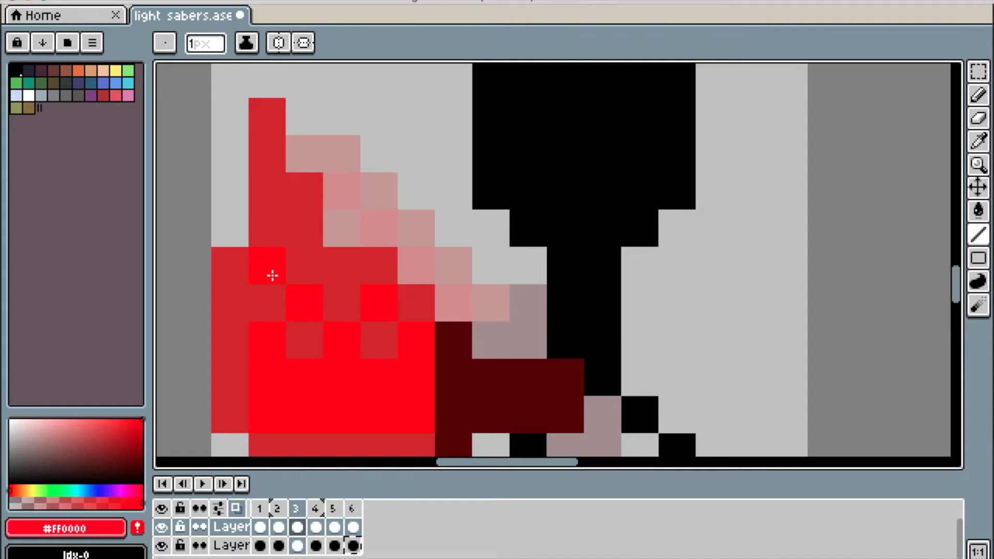
{"action": "scroll", "coordinate": [309, 218], "scroll_direction": "down", "scroll_amount": 3}
{"action": "scroll", "coordinate": [353, 281], "scroll_direction": "up", "scroll_amount": 2}
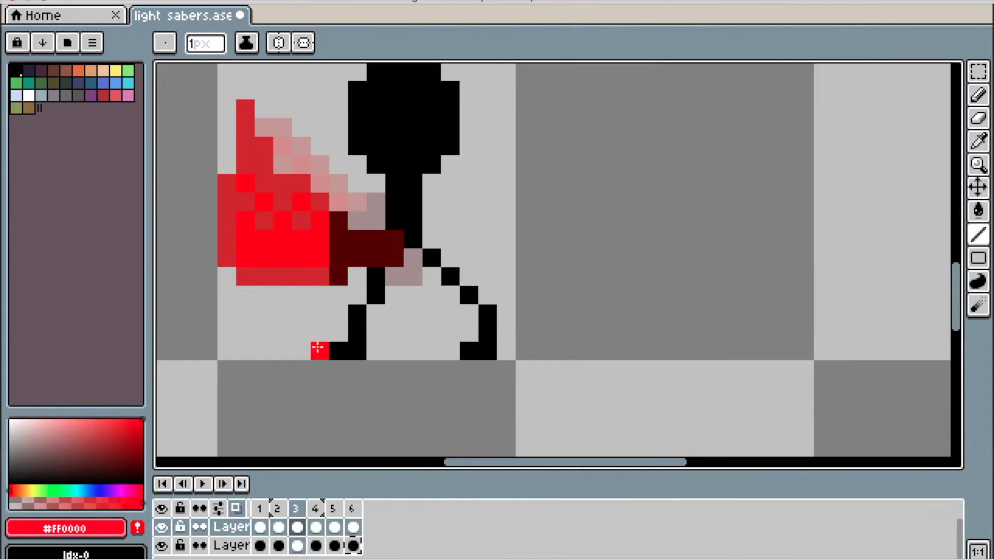
Step: Thin frame 3's blade by erasing its lower edge row and lowest tip pixel, and recolor the bottom core row #cd2929
{"action": "left_click", "coordinate": [260, 526]}
{"action": "left_click", "coordinate": [279, 526]}
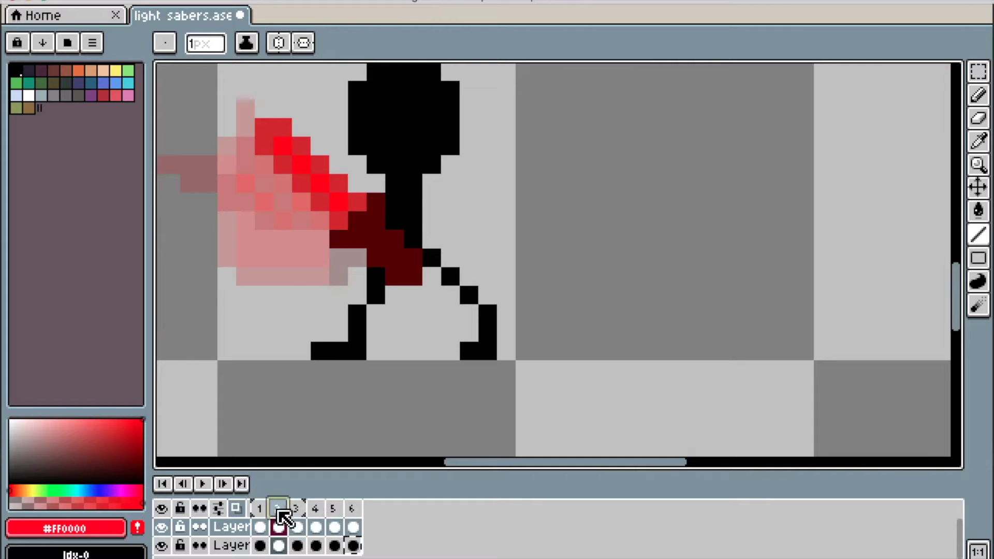
{"action": "left_click", "coordinate": [298, 509]}
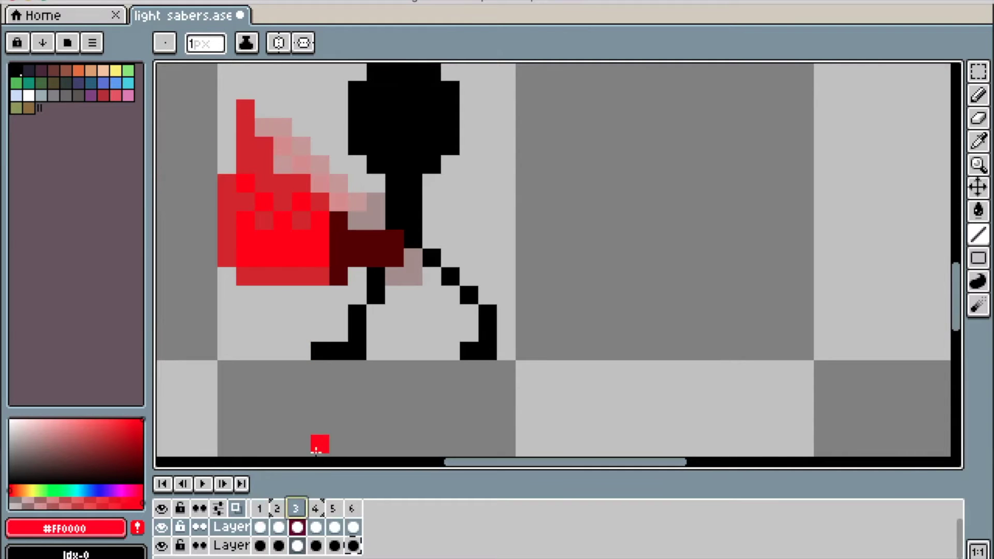
{"action": "scroll", "coordinate": [331, 450], "scroll_direction": "up", "scroll_amount": 3}
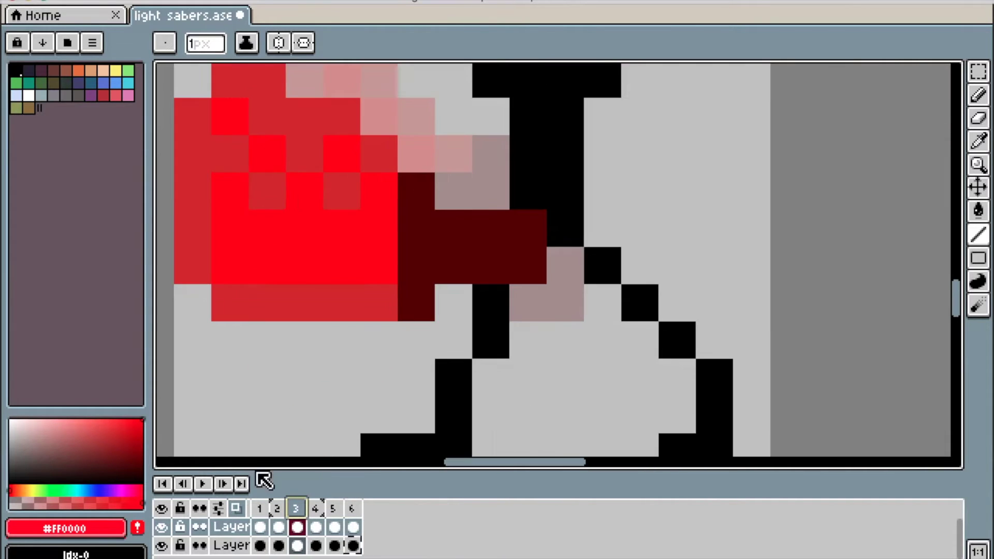
{"action": "left_click_drag", "start_coordinate": [238, 413], "coordinate": [354, 456]}
{"action": "left_click_drag", "start_coordinate": [381, 334], "coordinate": [468, 334]}
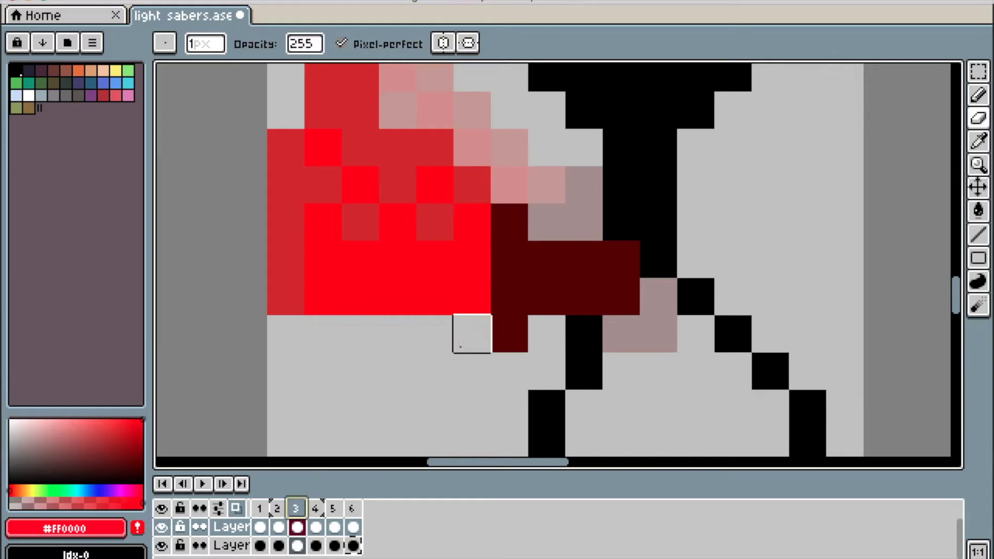
{"action": "left_click", "coordinate": [290, 297]}
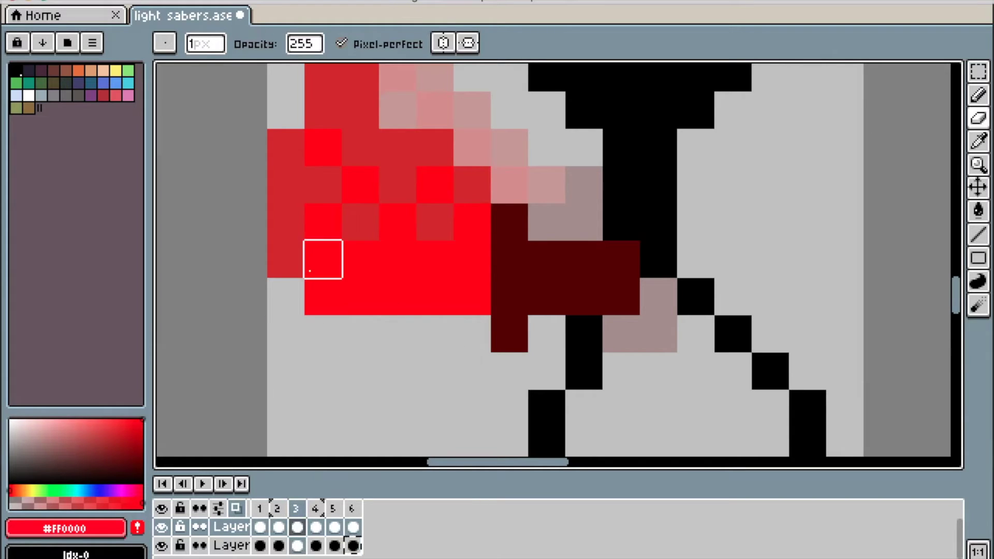
{"action": "left_click", "coordinate": [286, 247], "text": "alt"}
{"action": "mouse_move", "coordinate": [315, 295]}
{"action": "left_mouse_down"}
{"action": "mouse_move", "coordinate": [445, 295]}
{"action": "mouse_move", "coordinate": [437, 303]}
{"action": "left_mouse_up"}
{"action": "scroll", "coordinate": [432, 305], "scroll_direction": "down", "scroll_amount": 3}
{"action": "scroll", "coordinate": [424, 323], "scroll_direction": "down", "scroll_amount": 1}
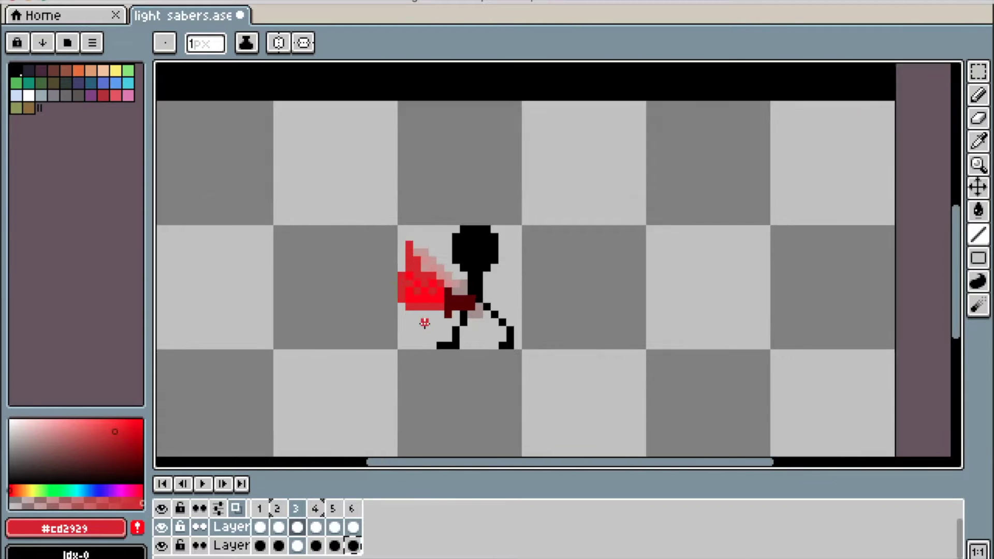
Step: Play the animation from frame 1 and step between frames 1, 2 and 3 to examine the saber swing
{"action": "scroll", "coordinate": [443, 383], "scroll_direction": "up", "scroll_amount": 1}
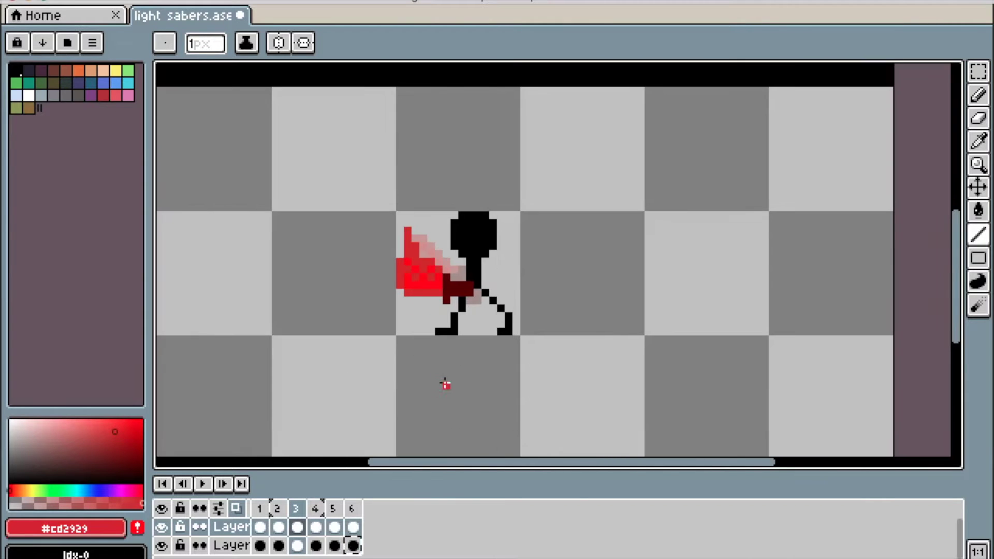
{"action": "left_click", "coordinate": [260, 509]}
{"action": "key", "text": "Return"}
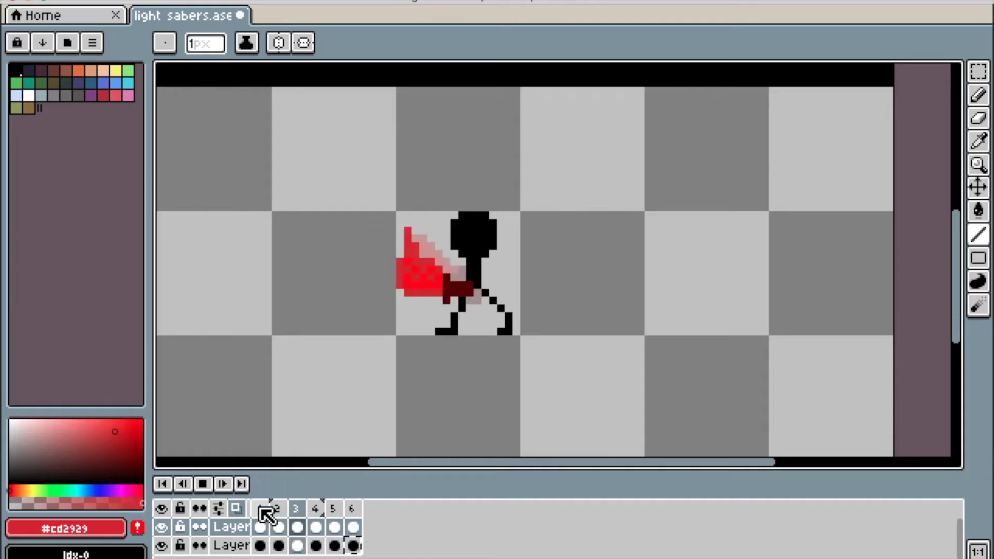
{"action": "left_click", "coordinate": [260, 509]}
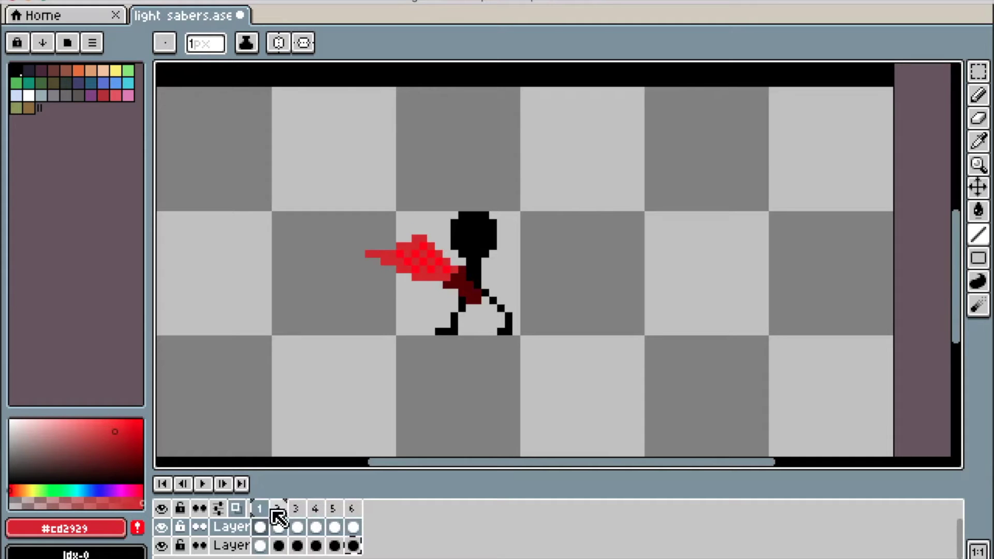
{"action": "left_click", "coordinate": [277, 508]}
{"action": "left_click", "coordinate": [299, 509]}
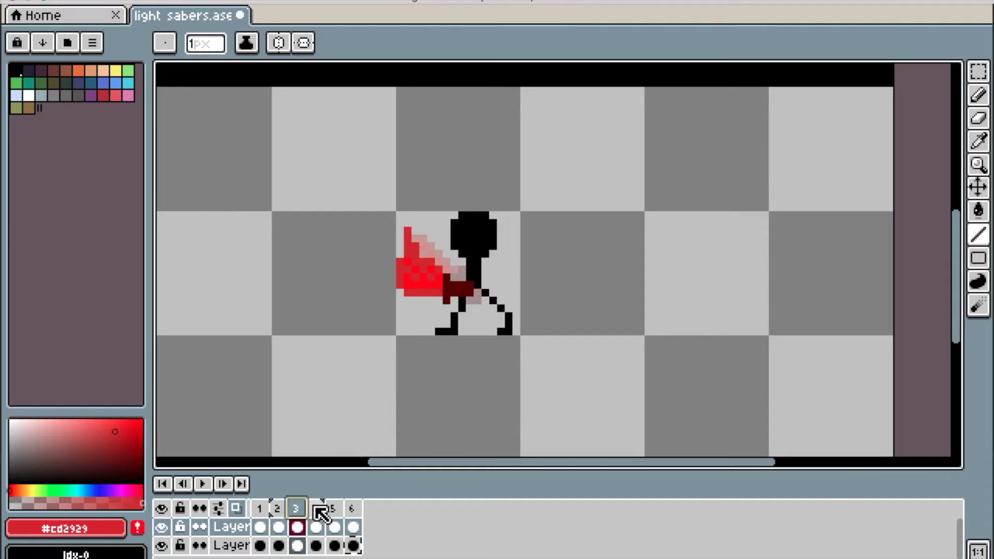
{"action": "left_click", "coordinate": [278, 509]}
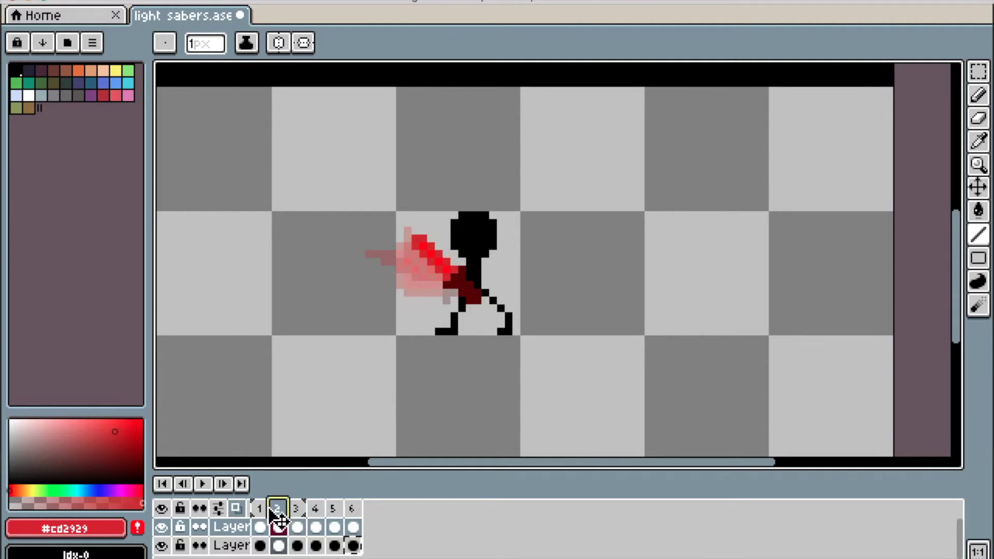
{"action": "left_click", "coordinate": [260, 509]}
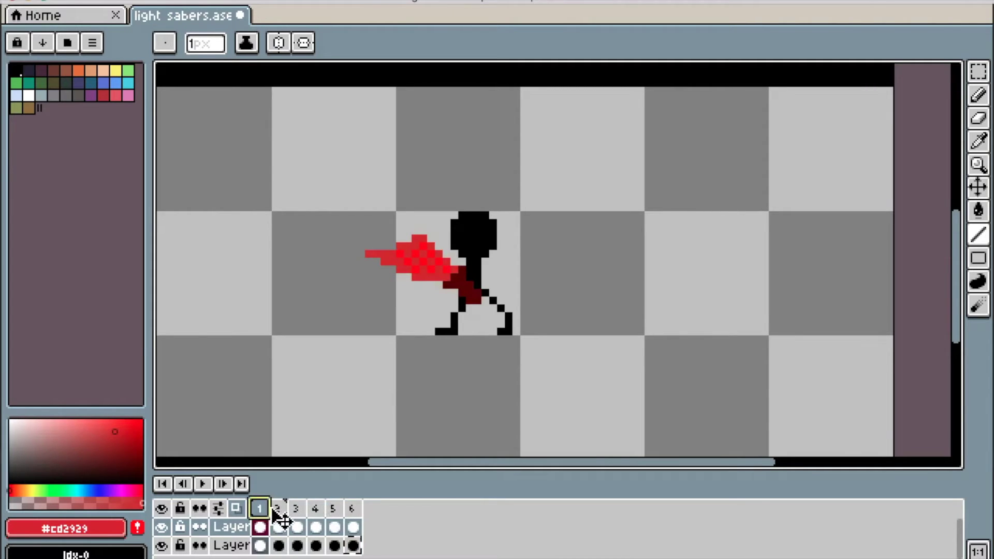
{"action": "left_click", "coordinate": [303, 508]}
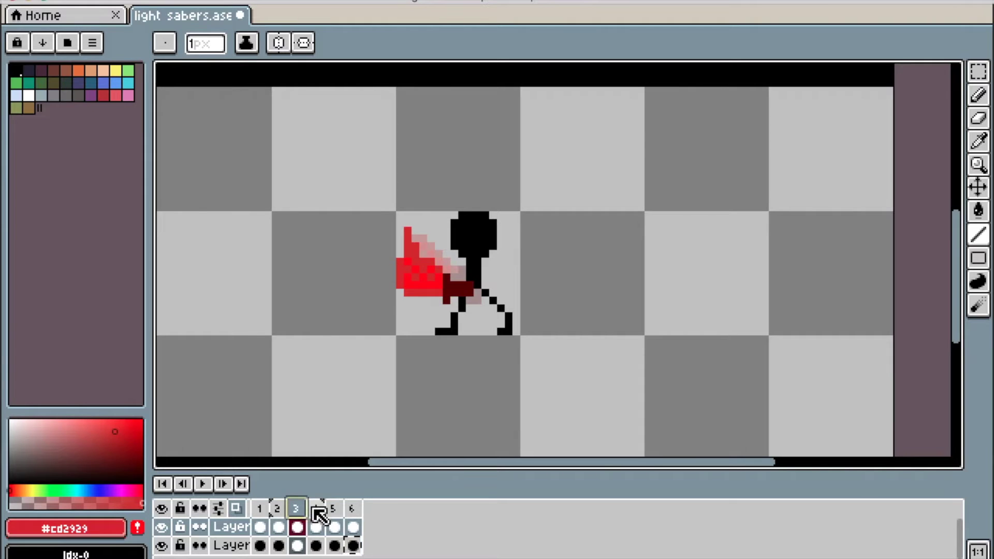
Step: Try to sample the hilt color from frame 3's ghosted saber while in frame 4
{"action": "left_click", "coordinate": [315, 508]}
{"action": "scroll", "coordinate": [393, 306], "scroll_direction": "up", "scroll_amount": 1}
{"action": "scroll", "coordinate": [550, 298], "scroll_direction": "up", "scroll_amount": 2}
{"action": "scroll", "coordinate": [505, 382], "scroll_direction": "up", "scroll_amount": 2}
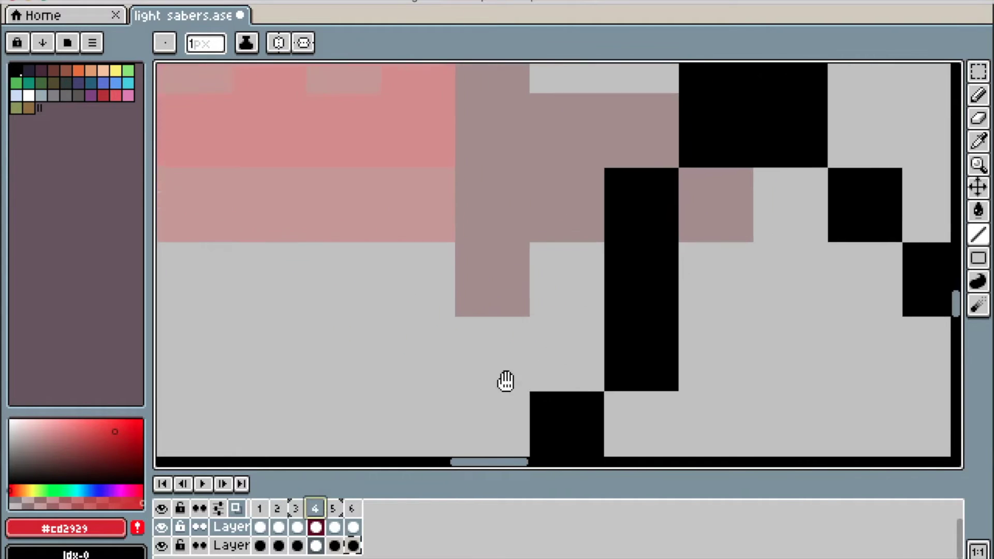
{"action": "scroll", "coordinate": [505, 382], "scroll_direction": "down", "scroll_amount": 1}
{"action": "key", "text": "i"}
{"action": "left_click", "coordinate": [497, 277]}
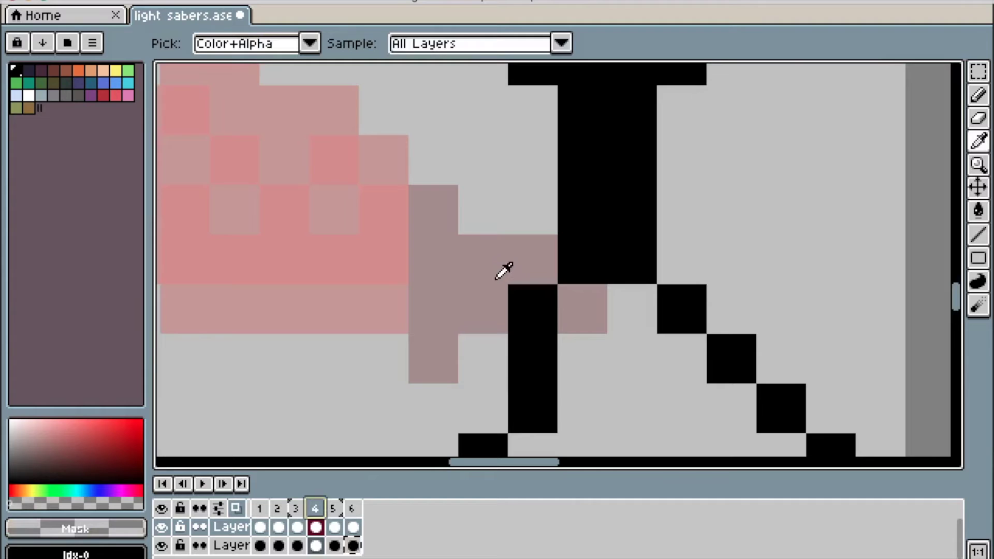
{"action": "key", "text": "b"}
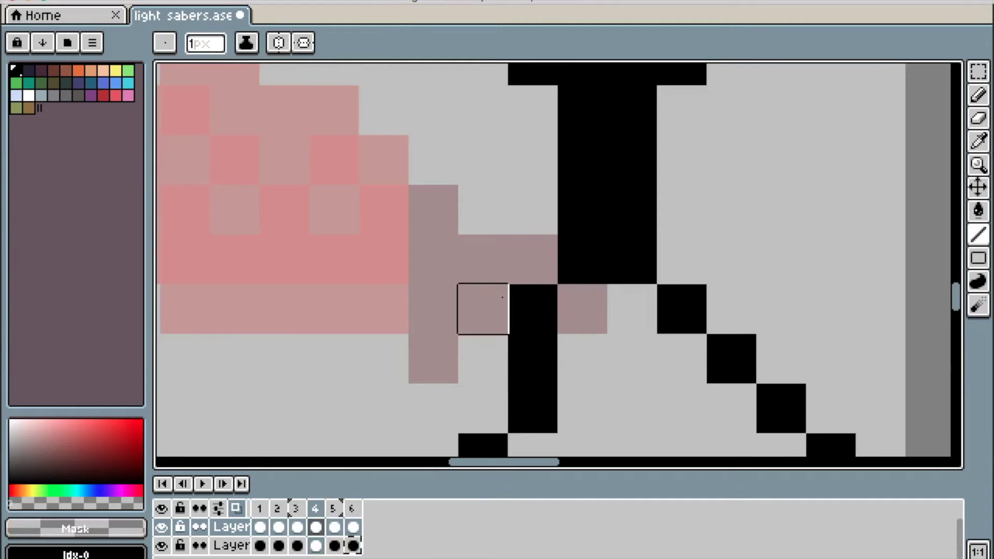
Step: On the lower layer, sample #510000 from frame 3's hilt and extend the hilt one pixel column to the torso's far edge
{"action": "left_click", "coordinate": [322, 545]}
{"action": "left_click", "coordinate": [297, 545]}
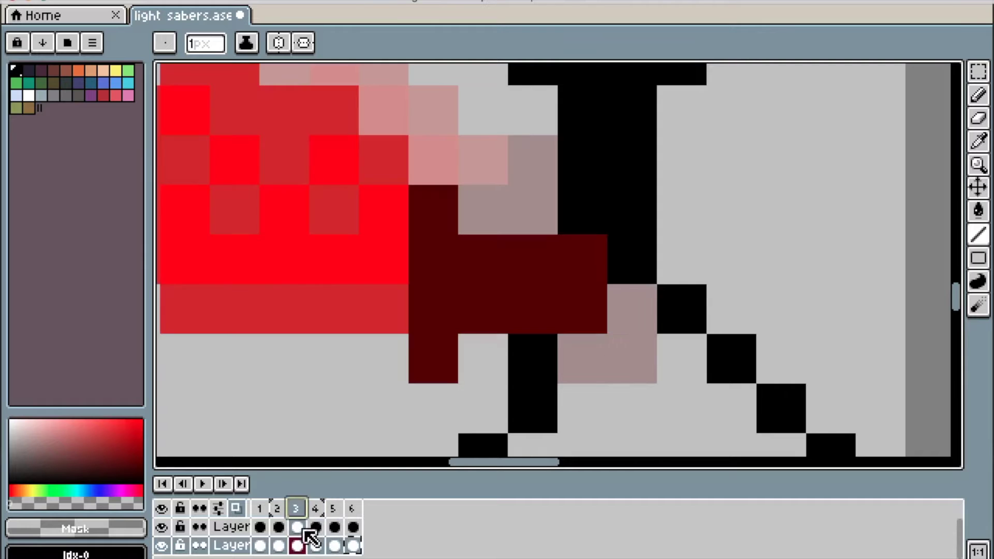
{"action": "key", "text": "i"}
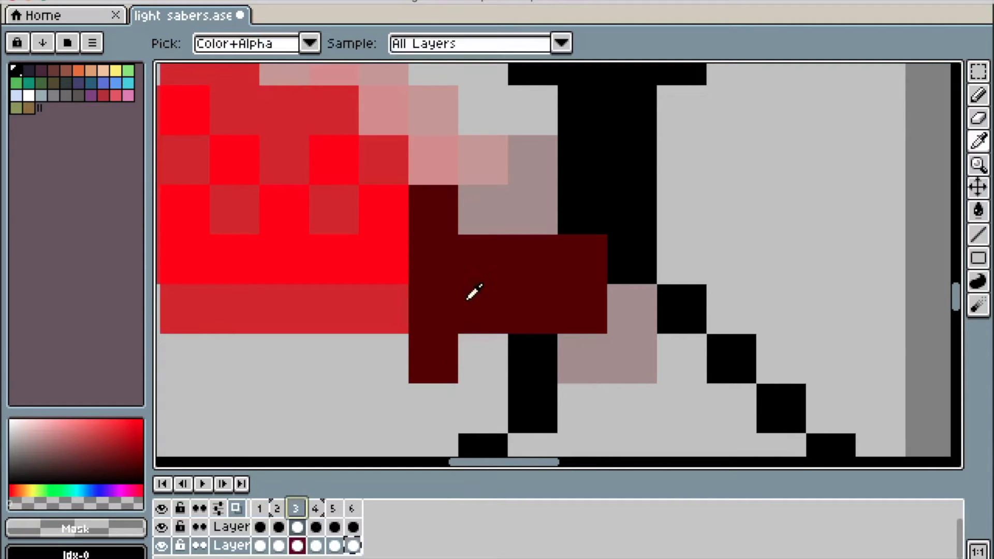
{"action": "left_click", "coordinate": [456, 329]}
{"action": "key", "text": "b"}
{"action": "left_click", "coordinate": [629, 310]}
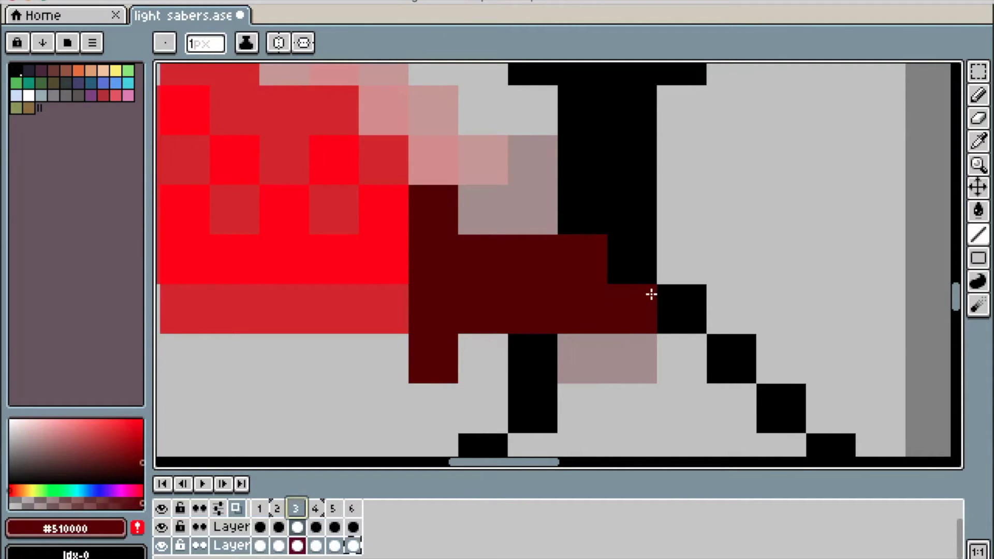
{"action": "left_click", "coordinate": [632, 262]}
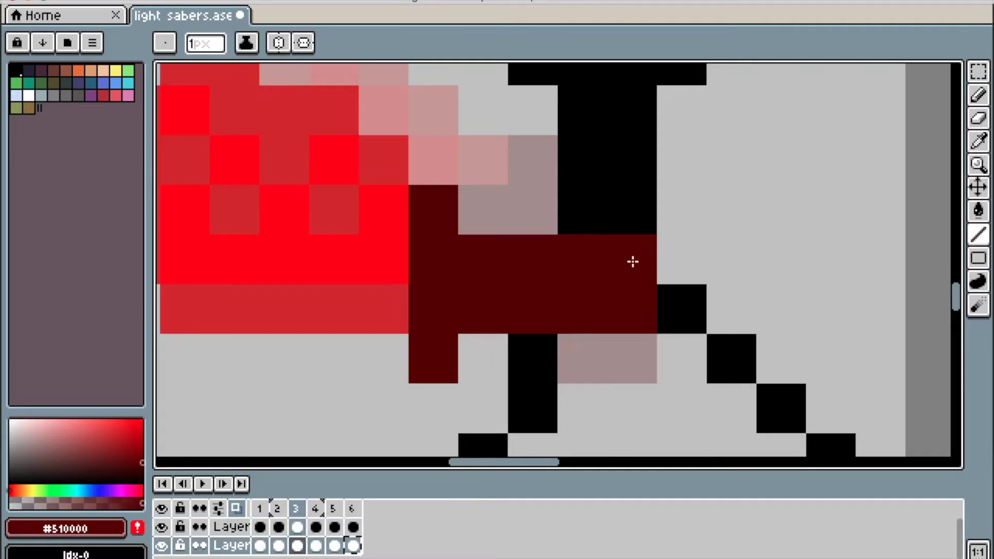
Step: In frame 4, draw the #510000 hilt angled down from the torso's base and end it with a three-pixel diagonal crossguard
{"action": "left_click", "coordinate": [316, 508]}
{"action": "left_click", "coordinate": [580, 265]}
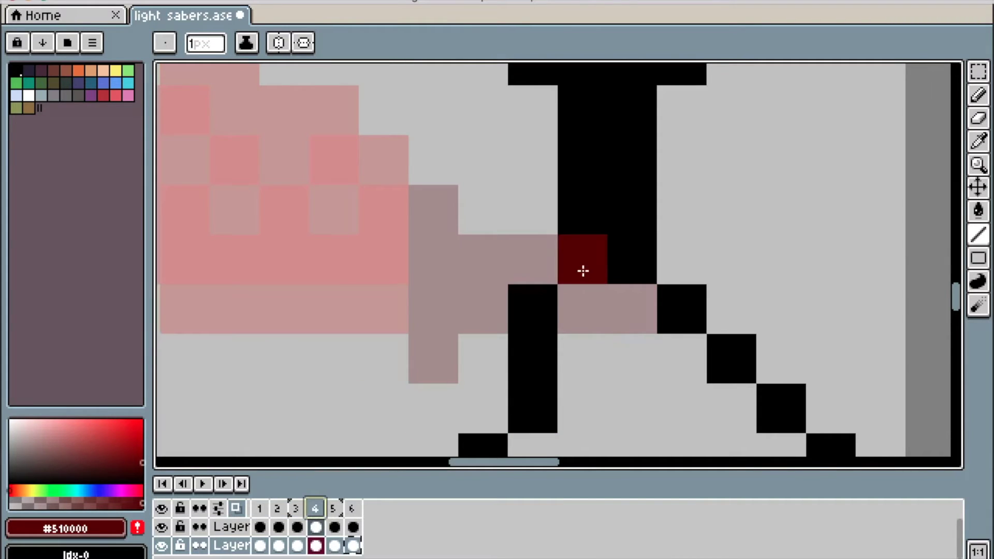
{"action": "left_click", "coordinate": [528, 314]}
{"action": "left_click", "coordinate": [532, 278]}
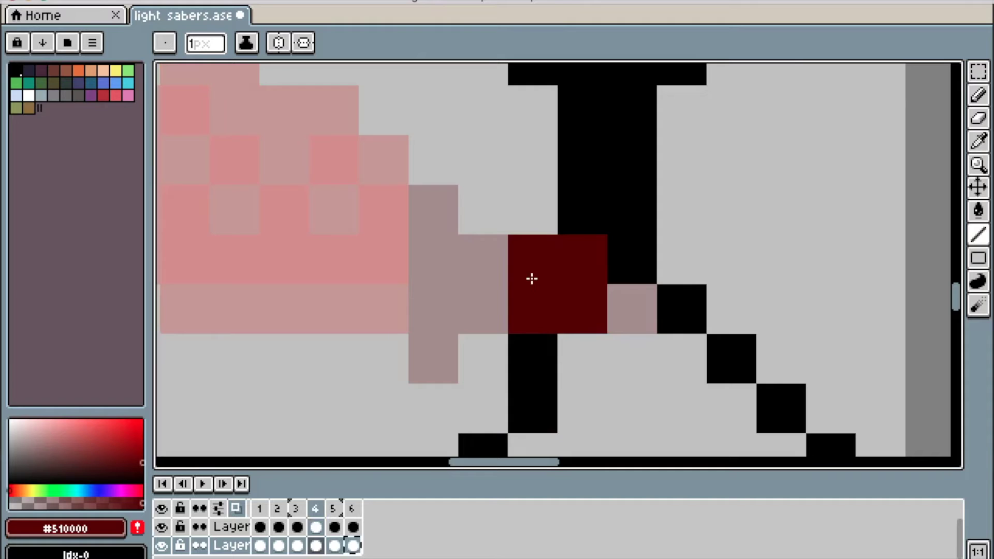
{"action": "left_click", "coordinate": [481, 316]}
{"action": "left_click", "coordinate": [523, 360]}
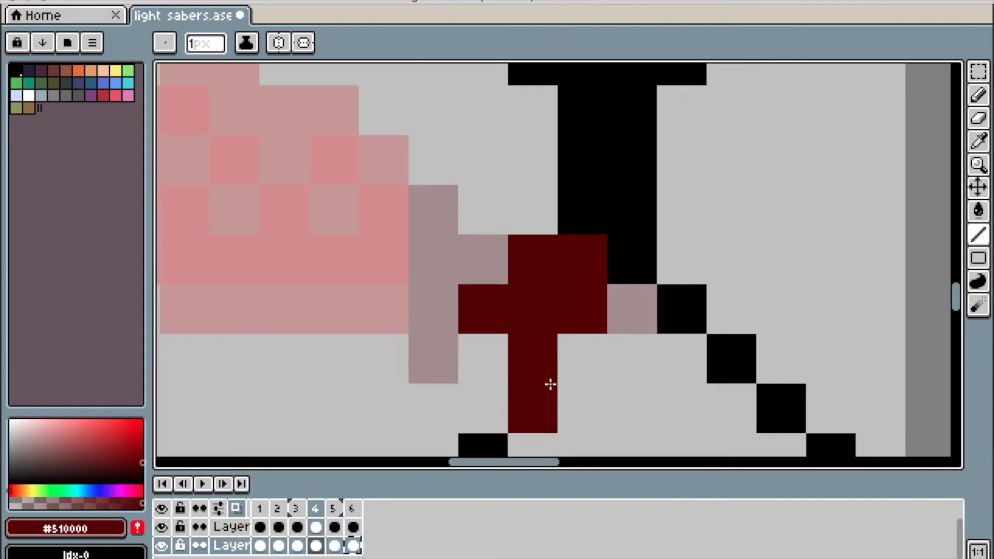
{"action": "left_click", "coordinate": [533, 408]}
{"action": "left_click", "coordinate": [497, 367]}
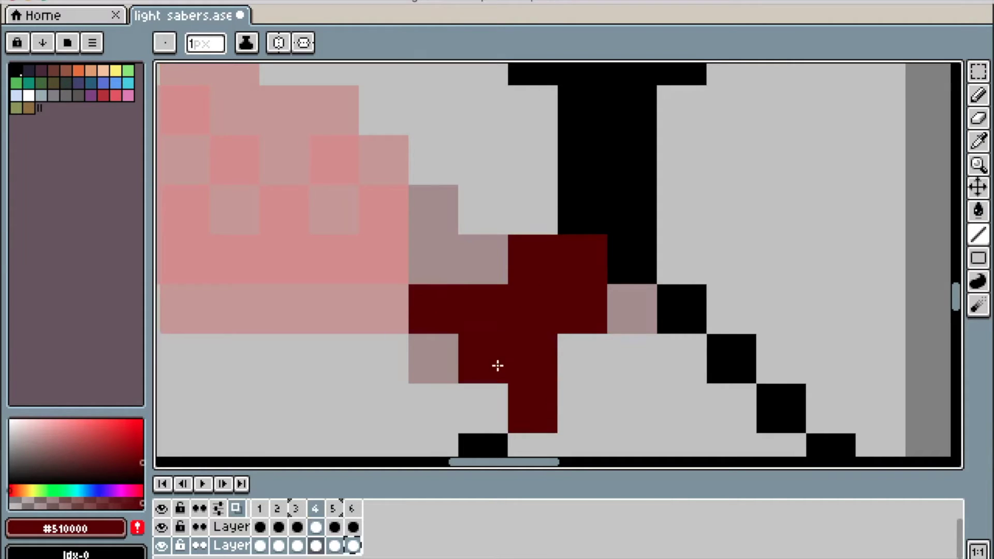
Step: Check frame 3, extend frame 4's hilt upward across the full torso width, and undo the stray pixel beside the crossguard
{"action": "left_click", "coordinate": [296, 508]}
{"action": "left_click", "coordinate": [315, 508]}
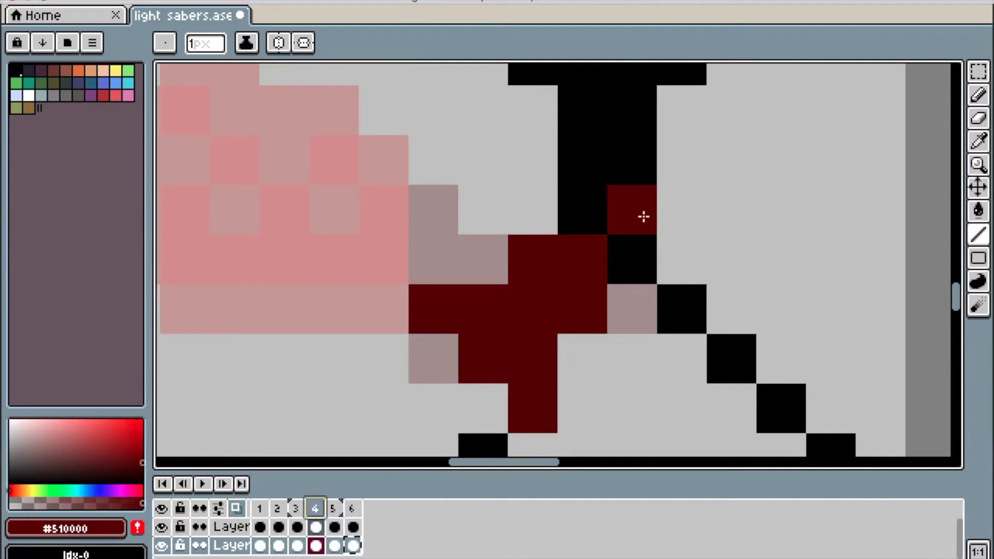
{"action": "left_click", "coordinate": [603, 213]}
{"action": "left_click", "coordinate": [637, 257]}
{"action": "scroll", "coordinate": [577, 291], "scroll_direction": "down", "scroll_amount": 3}
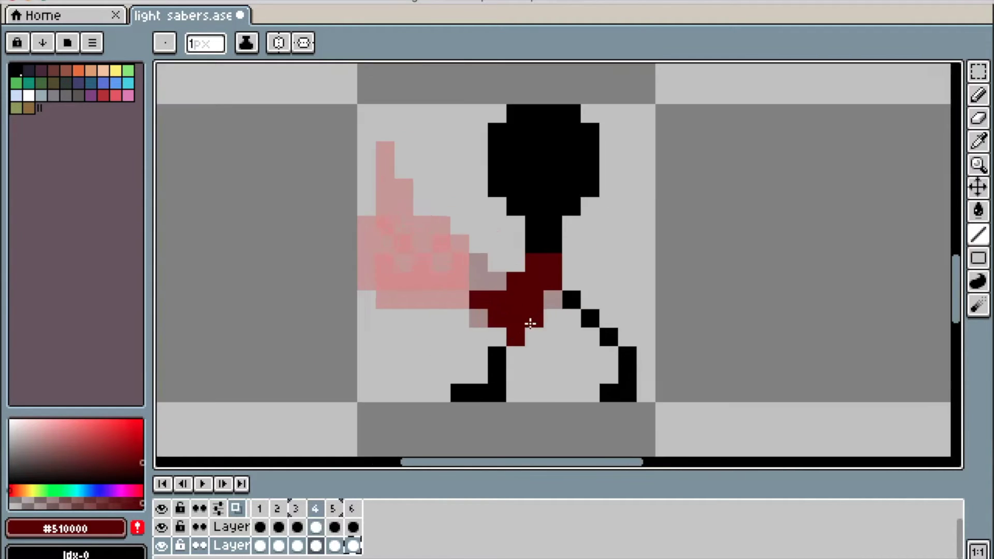
{"action": "scroll", "coordinate": [456, 339], "scroll_direction": "up", "scroll_amount": 2}
{"action": "left_click", "coordinate": [456, 339]}
{"action": "scroll", "coordinate": [456, 339], "scroll_direction": "up", "scroll_amount": 1}
{"action": "key", "text": "ctrl+z"}
Step: Try to sample a color from the ghosted crossguard beside frame 4's hilt
{"action": "key", "text": "i"}
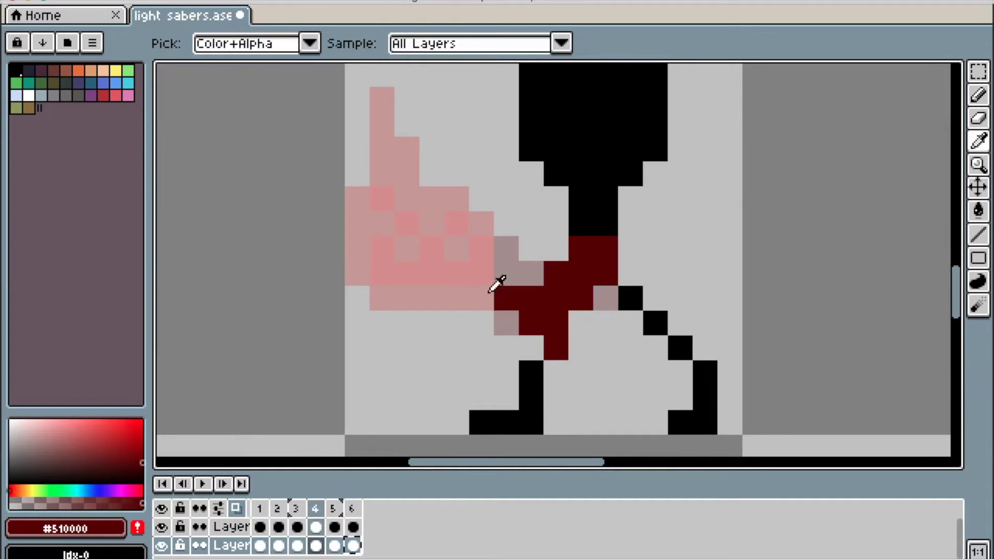
{"action": "left_click", "coordinate": [506, 323]}
{"action": "key", "text": "b"}
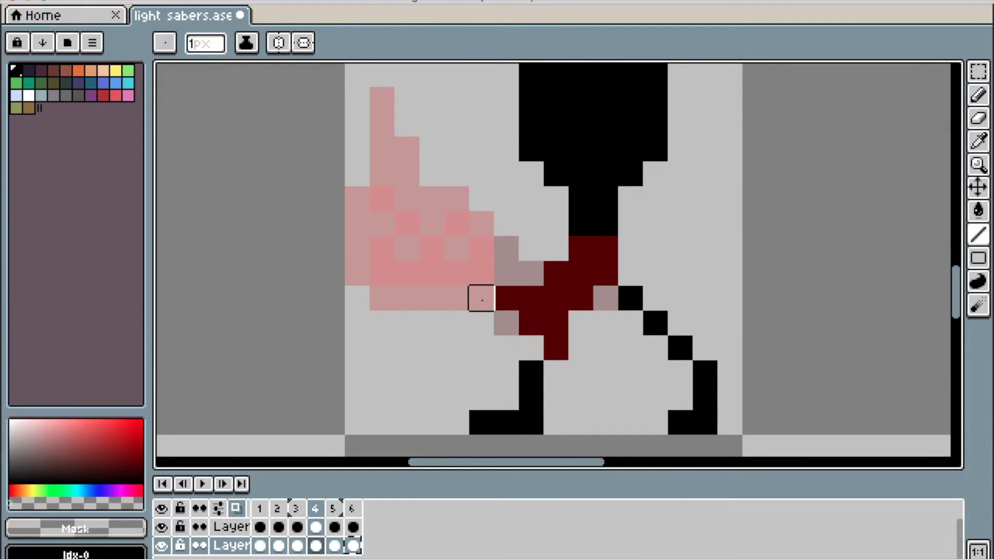
Step: Sample #FF0000 from frame 3's blade and draw a four-pixel diagonal blade core down from frame 4's crossguard
{"action": "left_click", "coordinate": [298, 509]}
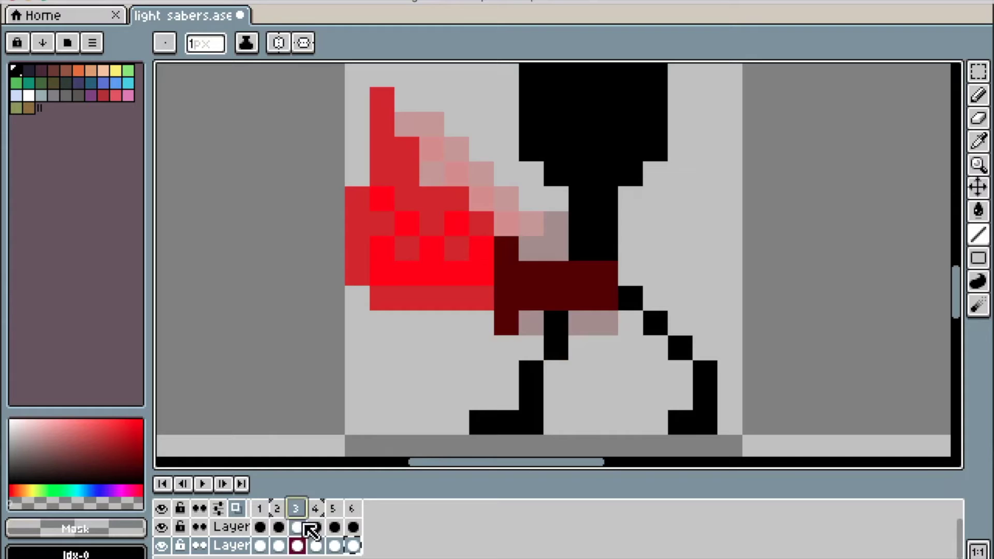
{"action": "key", "text": "i"}
{"action": "left_click", "coordinate": [467, 269]}
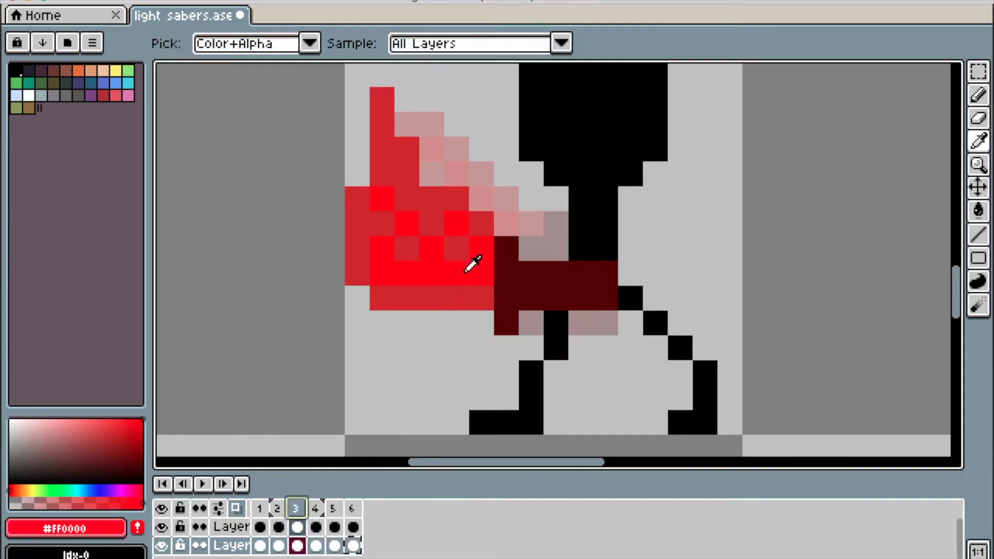
{"action": "key", "text": "b"}
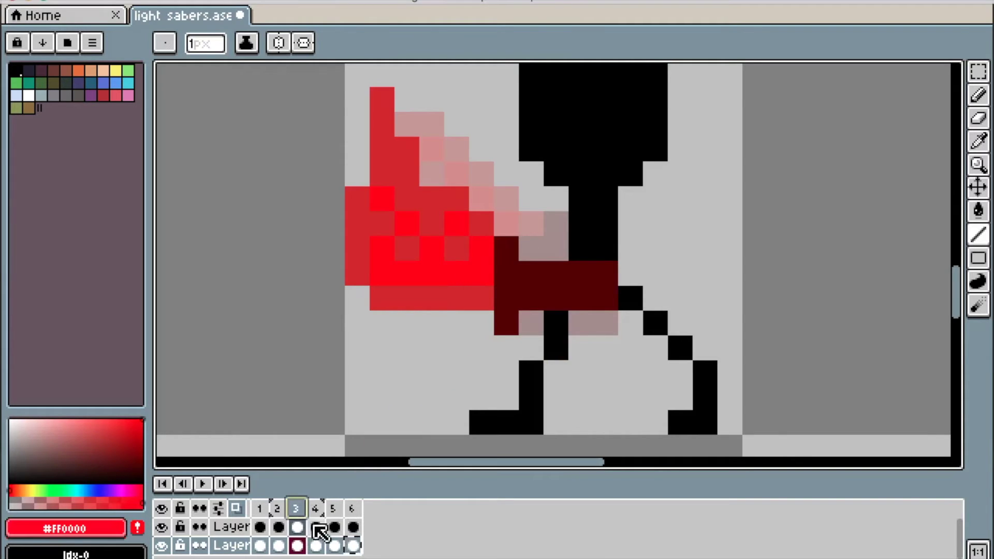
{"action": "left_click", "coordinate": [315, 509]}
{"action": "left_click", "coordinate": [531, 347]}
{"action": "key", "text": "ctrl+z"}
{"action": "mouse_move", "coordinate": [506, 347]}
{"action": "left_mouse_down"}
{"action": "mouse_move", "coordinate": [479, 364]}
{"action": "mouse_move", "coordinate": [468, 395]}
{"action": "left_mouse_up"}
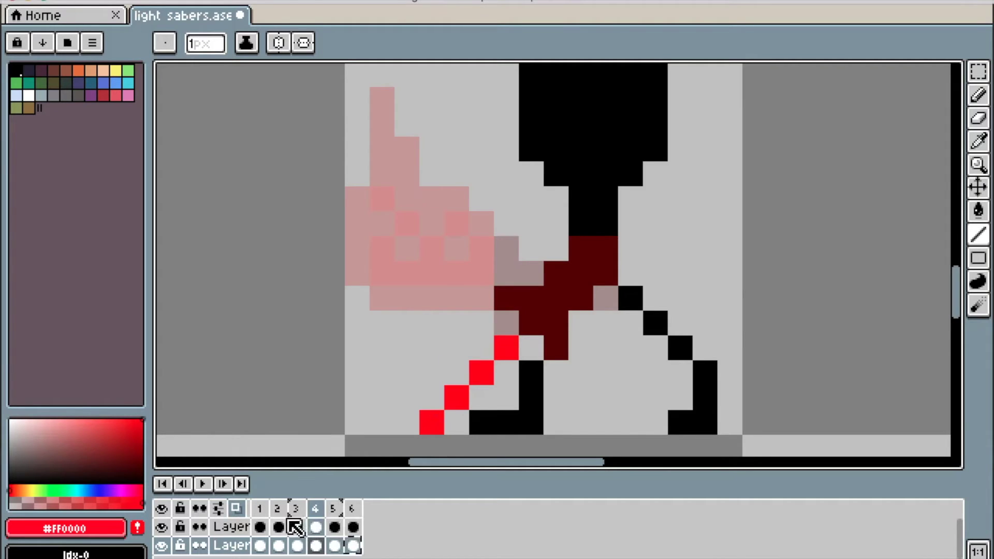
Step: Sample #cd2929 from frame 3's blade edge and outline both sides and the tip of frame 4's blade core
{"action": "key", "text": "i"}
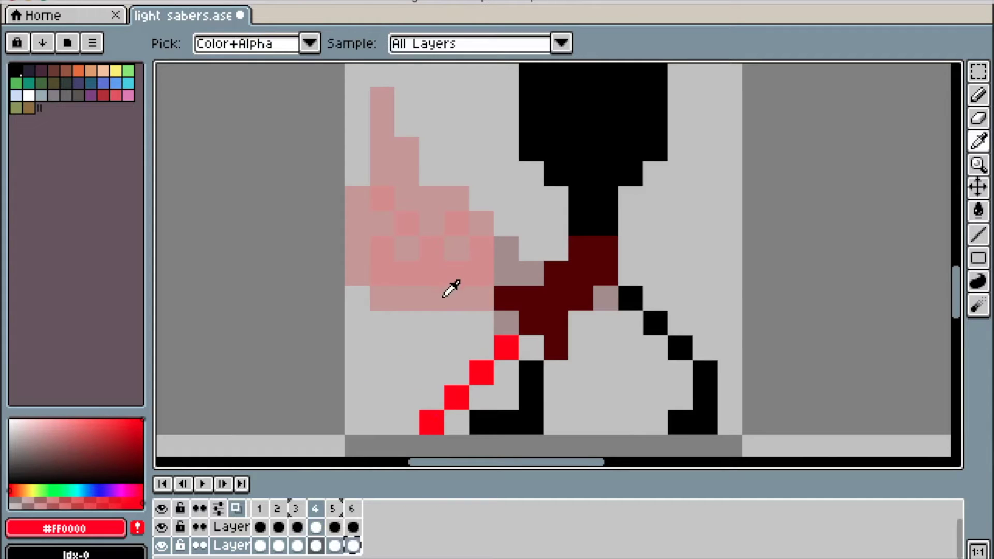
{"action": "left_click", "coordinate": [299, 531]}
{"action": "left_click", "coordinate": [484, 291]}
{"action": "key", "text": "b"}
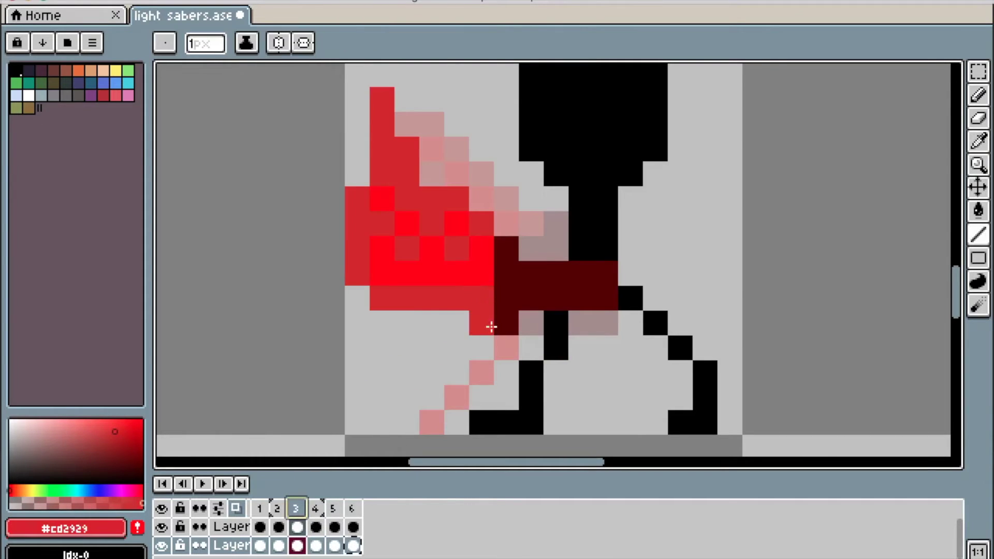
{"action": "left_click", "coordinate": [316, 513]}
{"action": "mouse_move", "coordinate": [531, 348]}
{"action": "left_mouse_down"}
{"action": "mouse_move", "coordinate": [514, 383]}
{"action": "mouse_move", "coordinate": [450, 430]}
{"action": "mouse_move", "coordinate": [428, 402]}
{"action": "mouse_move", "coordinate": [492, 340]}
{"action": "left_mouse_up"}
{"action": "scroll", "coordinate": [499, 313], "scroll_direction": "down", "scroll_amount": 3}
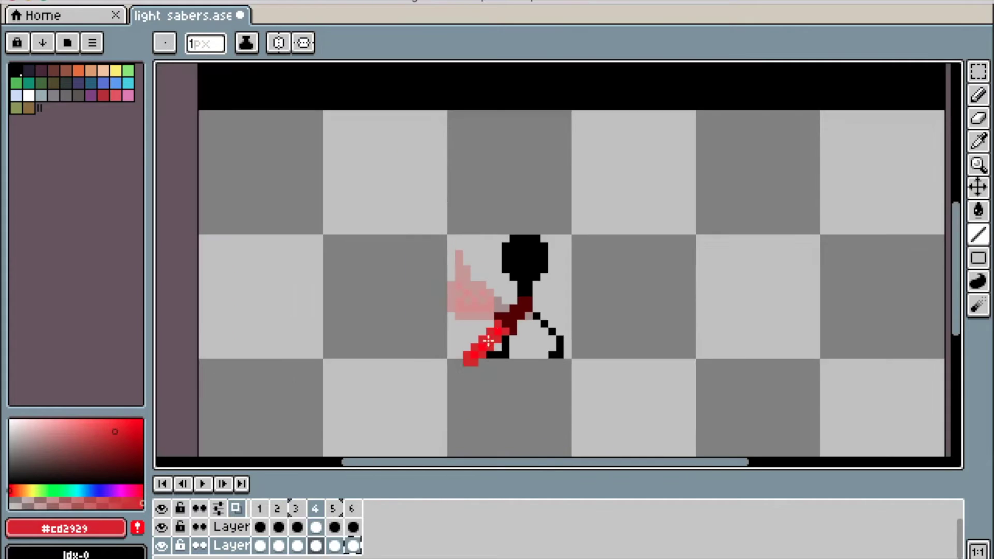
Step: Draw the outer edge of frame 4's swing trail in #cd2929, rising from the blade tip, and undo the stray change
{"action": "scroll", "coordinate": [473, 360], "scroll_direction": "up", "scroll_amount": 3}
{"action": "left_click", "coordinate": [429, 319]}
{"action": "scroll", "coordinate": [428, 317], "scroll_direction": "up", "scroll_amount": 1}
{"action": "left_click", "coordinate": [420, 295]}
{"action": "mouse_move", "coordinate": [419, 294]}
{"action": "left_mouse_down"}
{"action": "mouse_move", "coordinate": [417, 258]}
{"action": "mouse_move", "coordinate": [400, 238]}
{"action": "mouse_move", "coordinate": [392, 114]}
{"action": "mouse_move", "coordinate": [480, 222]}
{"action": "left_mouse_up"}
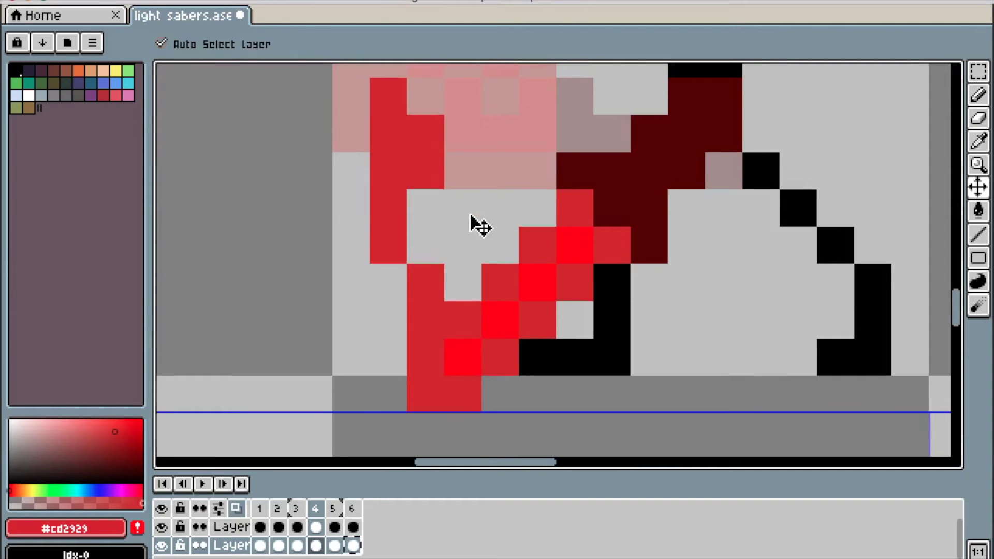
{"action": "key", "text": "super+z"}
Step: Join the trail's upper edge diagonally to frame 4's blade and fill the enclosed gap with #cd2929
{"action": "mouse_move", "coordinate": [430, 177]}
{"action": "left_mouse_down"}
{"action": "mouse_move", "coordinate": [435, 195]}
{"action": "mouse_move", "coordinate": [481, 239]}
{"action": "left_mouse_up"}
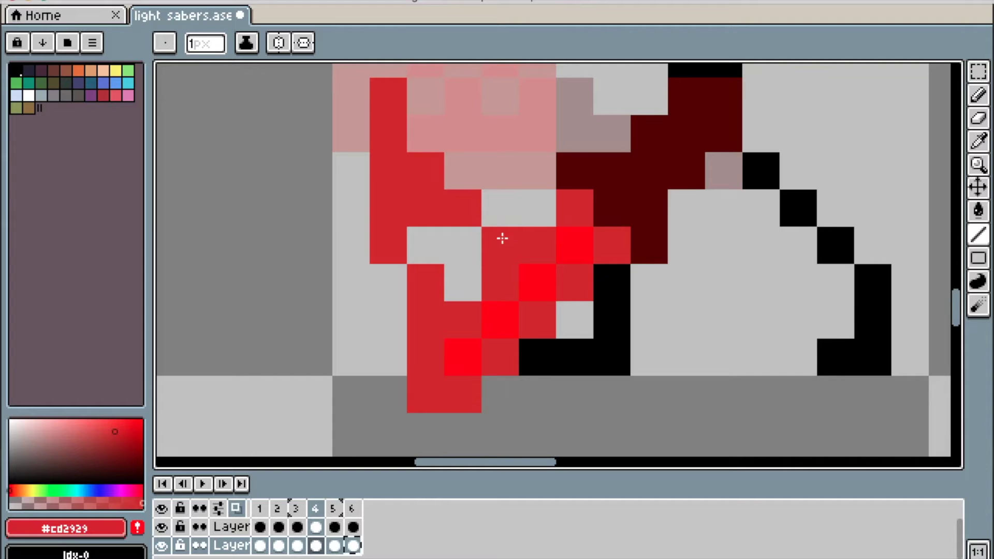
{"action": "left_click", "coordinate": [448, 247]}
{"action": "key", "text": "g"}
{"action": "left_click", "coordinate": [442, 249]}
{"action": "scroll", "coordinate": [506, 264], "scroll_direction": "down", "scroll_amount": 4}
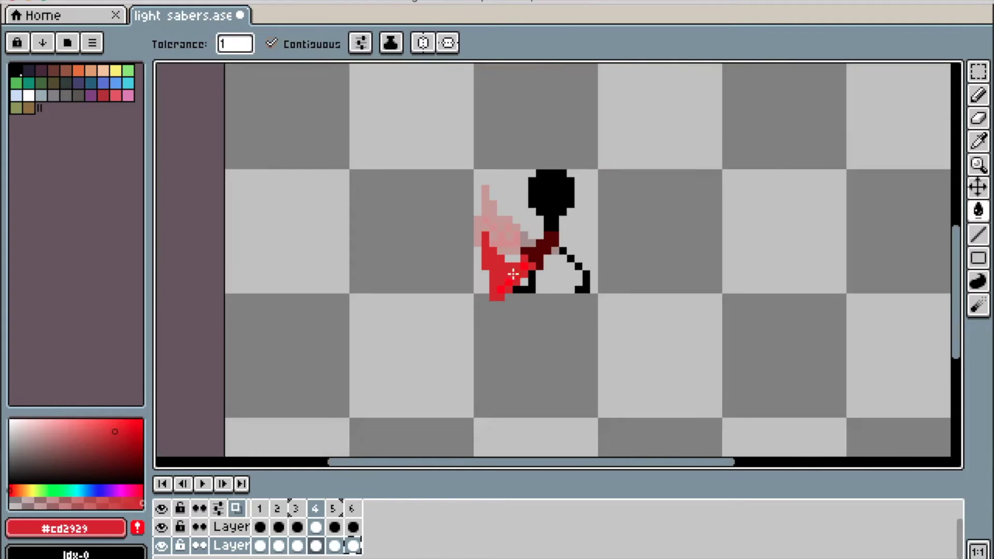
Step: Sample #FF0000 from frame 4's blade core and dot two diagonal highlight pixels into the swing trail
{"action": "scroll", "coordinate": [515, 264], "scroll_direction": "up", "scroll_amount": 3}
{"action": "left_click", "coordinate": [530, 274], "text": "alt"}
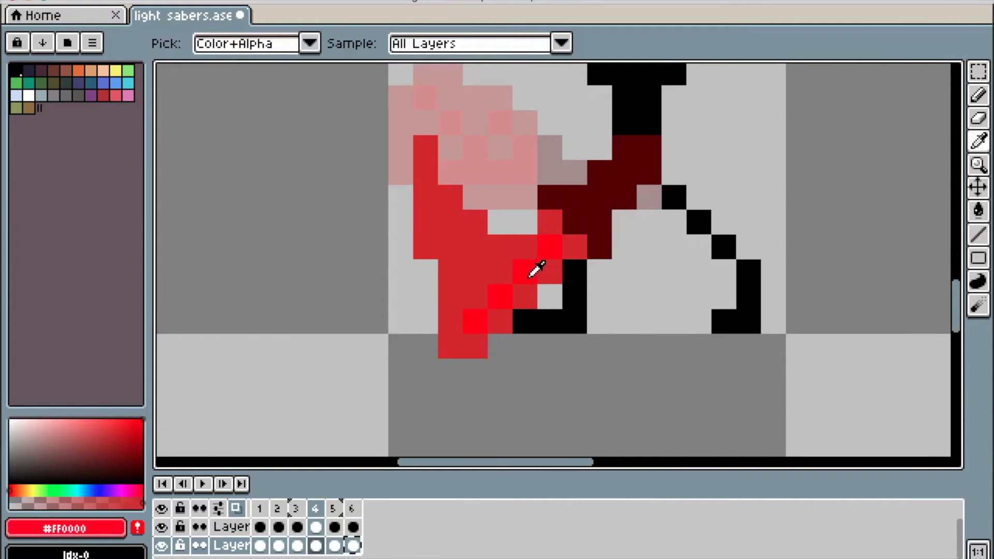
{"action": "key", "text": "l"}
{"action": "left_click", "coordinate": [483, 269]}
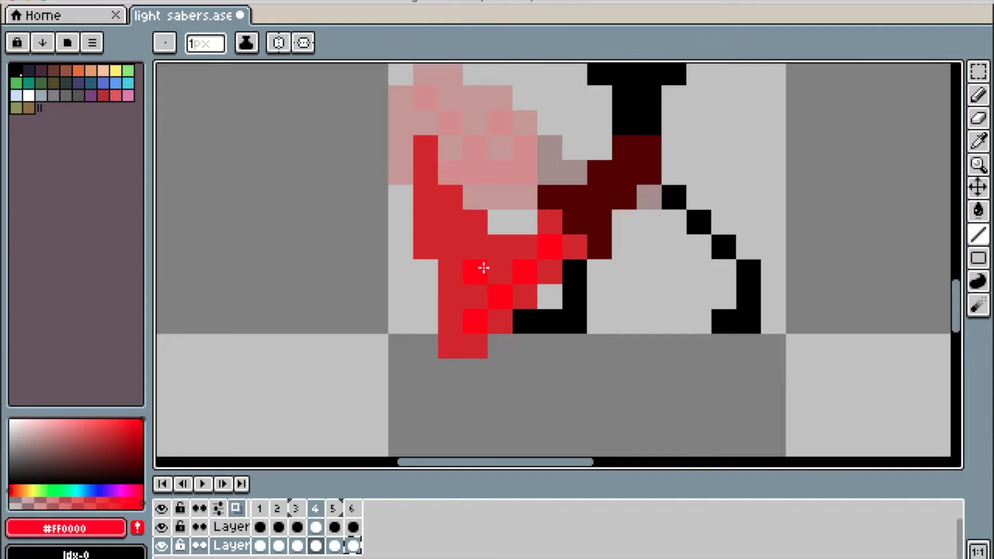
{"action": "scroll", "coordinate": [451, 232], "scroll_direction": "down", "scroll_amount": 3}
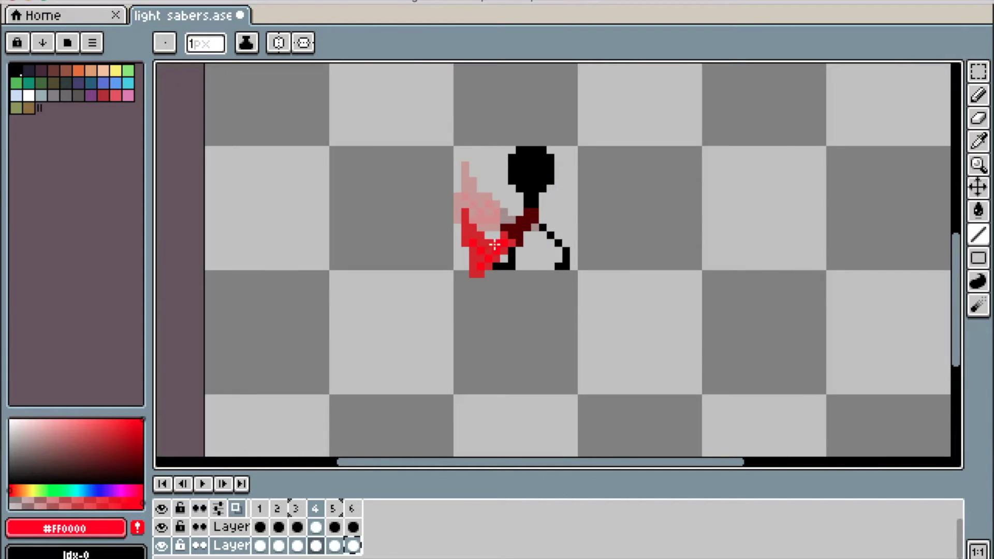
{"action": "scroll", "coordinate": [516, 288], "scroll_direction": "up", "scroll_amount": 2}
{"action": "scroll", "coordinate": [388, 322], "scroll_direction": "up", "scroll_amount": 3}
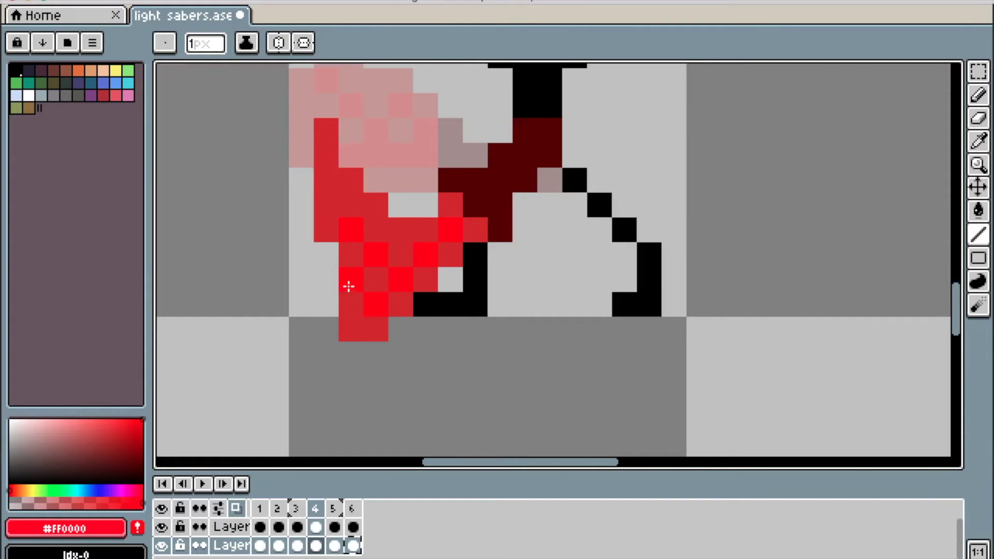
Step: Compare frames 4 and 5, and sample #510000 from frame 4's hilt
{"action": "left_click", "coordinate": [333, 511]}
{"action": "left_click", "coordinate": [315, 509]}
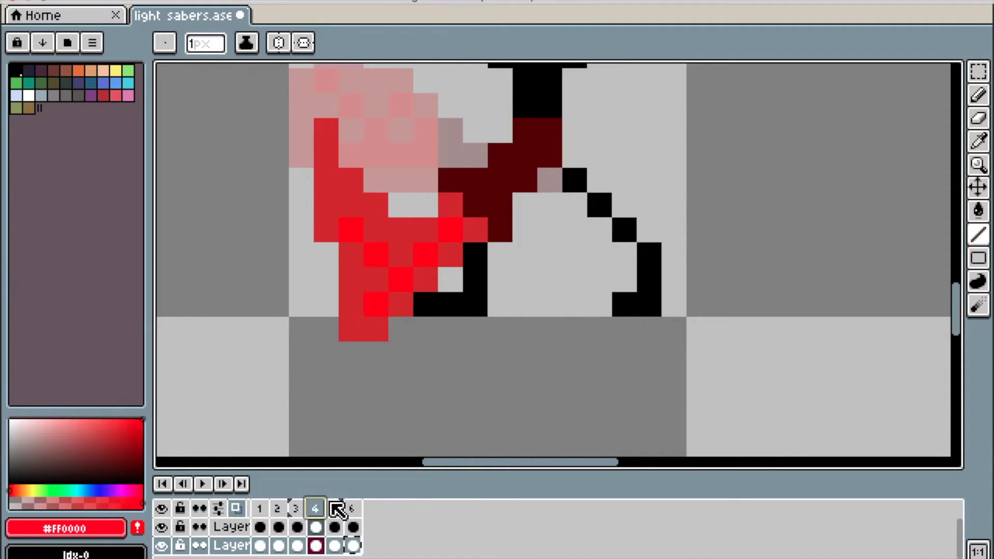
{"action": "left_click", "coordinate": [336, 511]}
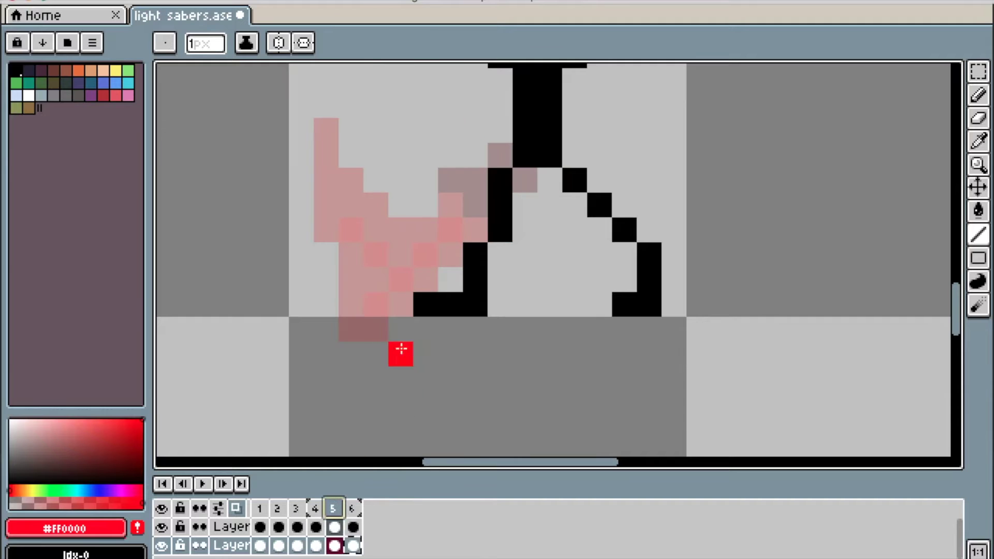
{"action": "left_click_drag", "start_coordinate": [454, 267], "coordinate": [407, 355]}
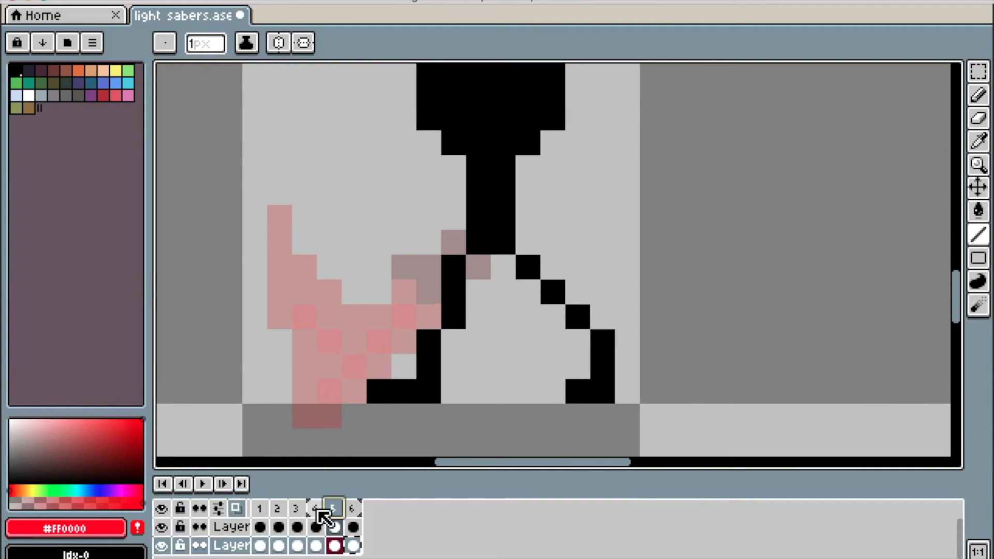
{"action": "left_click", "coordinate": [315, 510]}
{"action": "left_click", "coordinate": [456, 262], "text": "alt"}
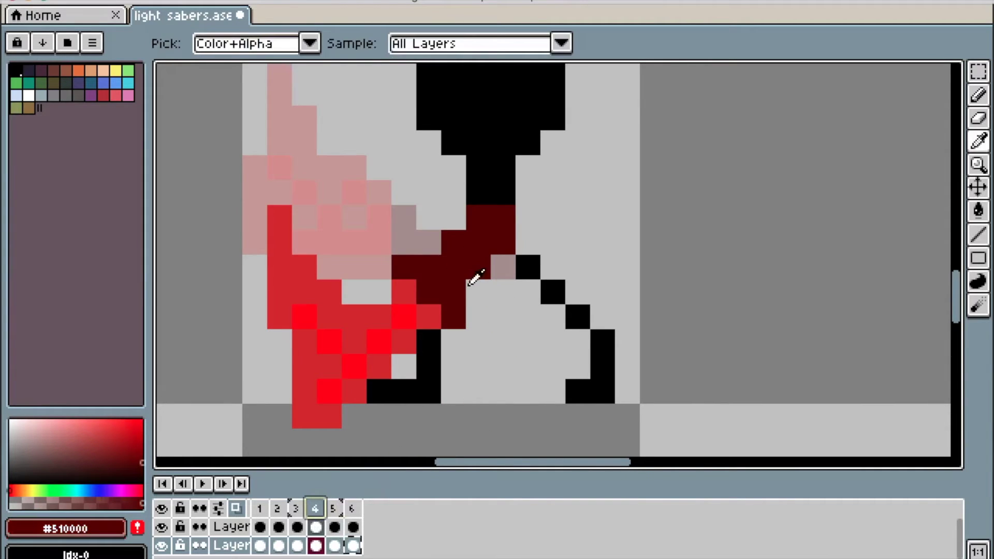
Step: Try edging the top of frame 4's trail and the blade beside the crossguard with #510000 pixels, and undo them all
{"action": "left_click", "coordinate": [301, 286]}
{"action": "key", "text": "ctrl+z"}
{"action": "left_click", "coordinate": [304, 271]}
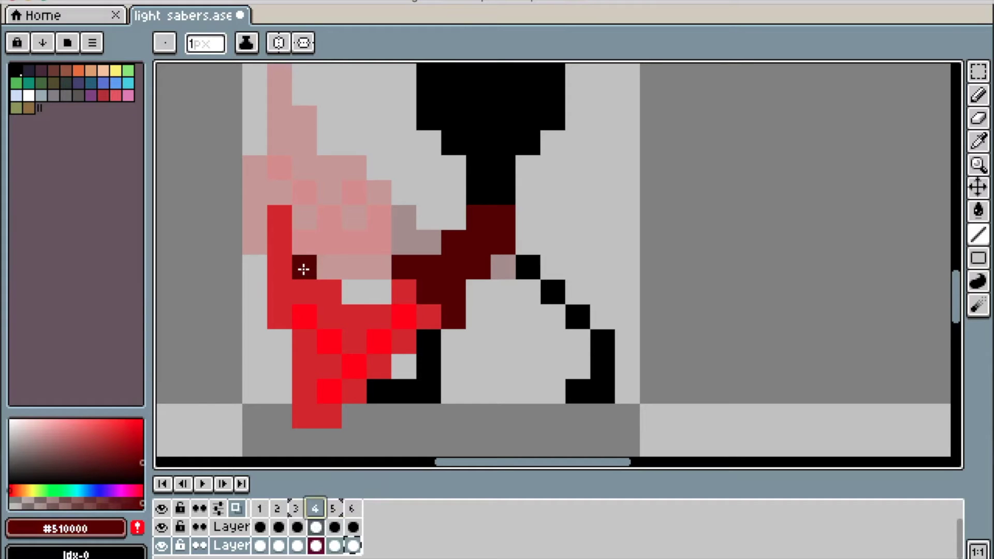
{"action": "left_click", "coordinate": [330, 294]}
{"action": "left_click", "coordinate": [347, 318]}
{"action": "left_click", "coordinate": [397, 298]}
{"action": "left_click", "coordinate": [434, 317]}
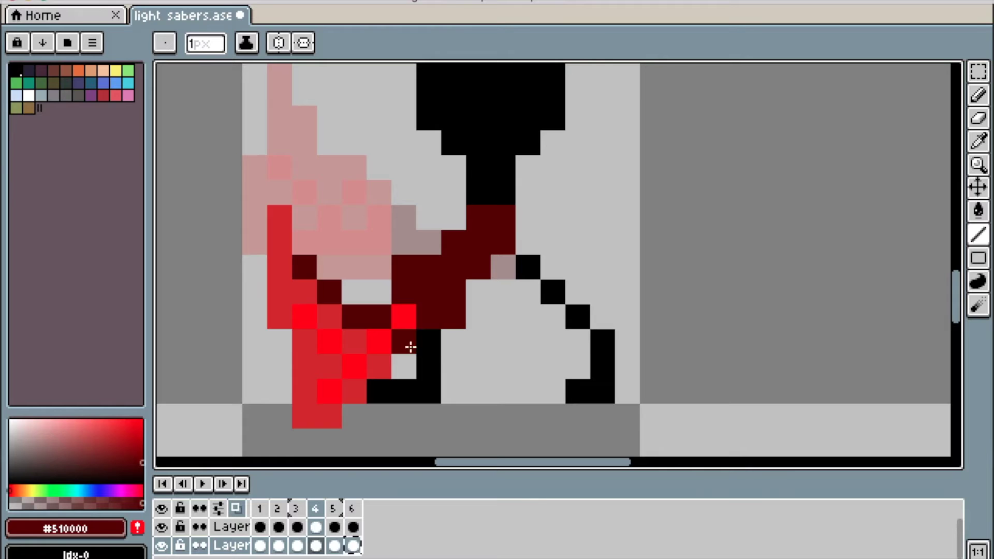
{"action": "key", "text": "ctrl+z"}
{"action": "key", "text": "ctrl+z"}
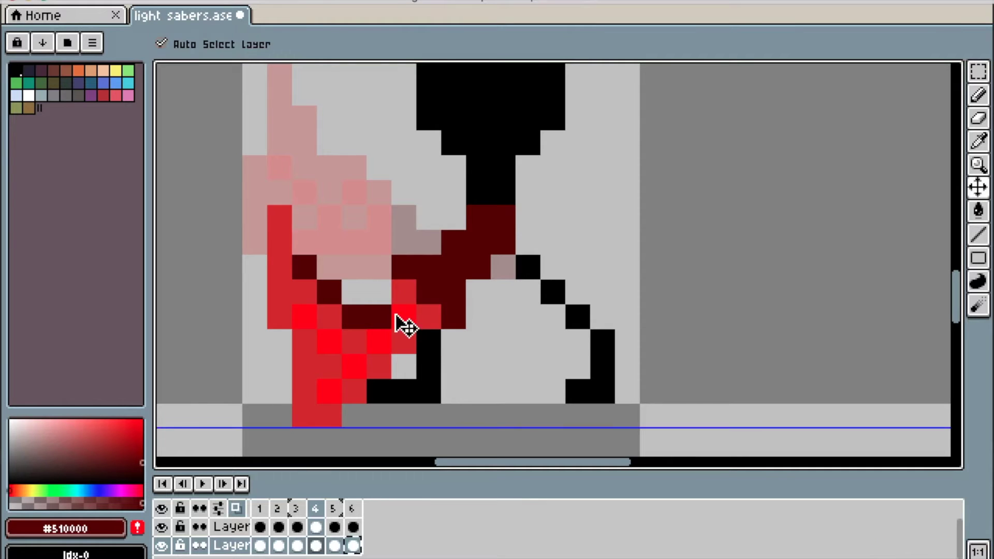
{"action": "key", "text": "ctrl+z"}
{"action": "key", "text": "ctrl+z"}
{"action": "key", "text": "ctrl+z"}
{"action": "key", "text": "ctrl+z"}
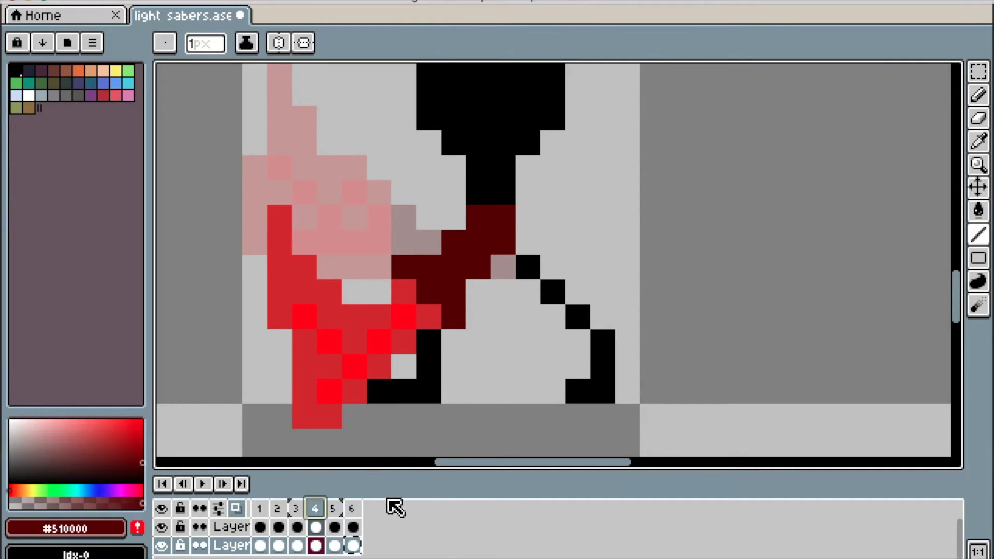
Step: In frame 5, draw a three-pixel diagonal #510000 crossguard and a hilt rising from it to the torso's base
{"action": "left_click", "coordinate": [333, 508]}
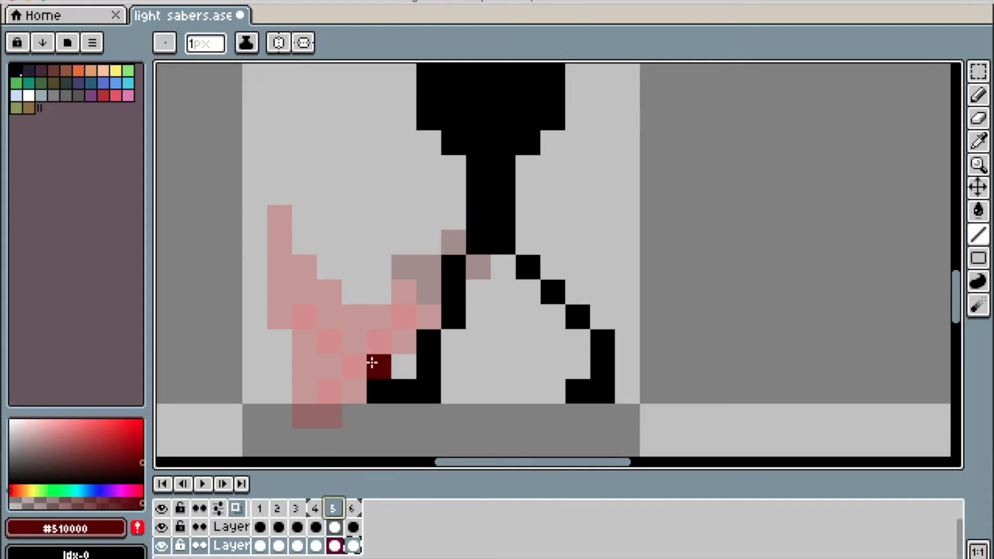
{"action": "left_click", "coordinate": [433, 291]}
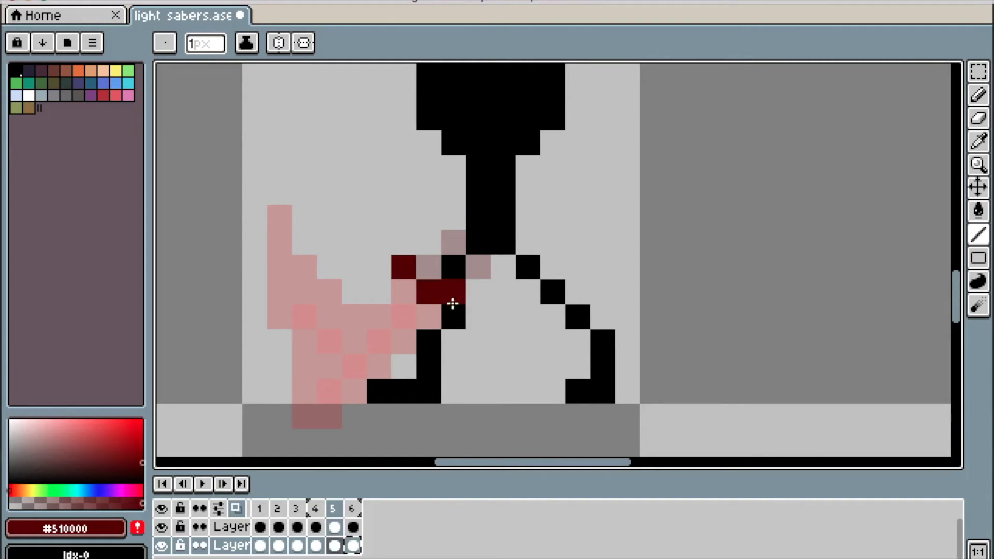
{"action": "left_click", "coordinate": [453, 313]}
{"action": "left_click", "coordinate": [450, 279]}
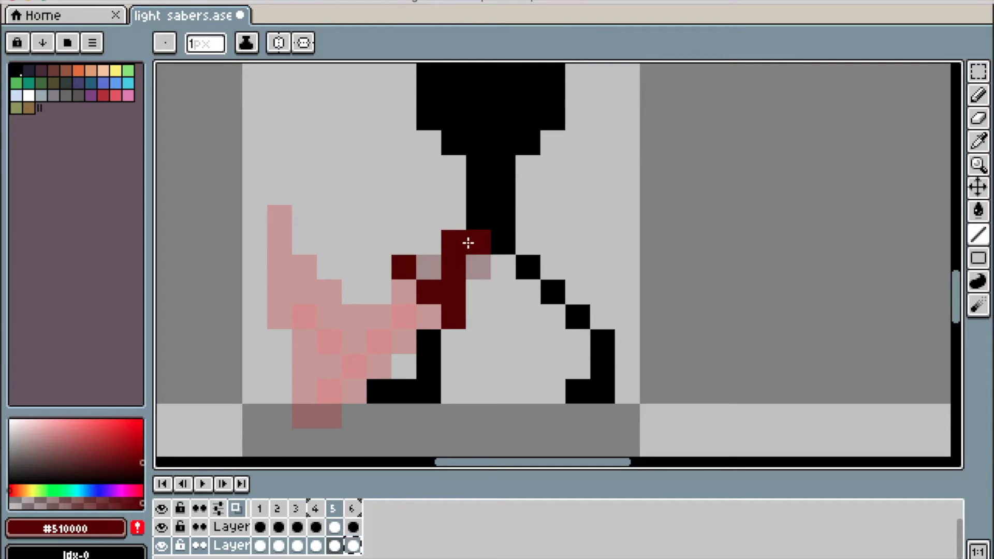
{"action": "left_click", "coordinate": [477, 268]}
{"action": "left_click", "coordinate": [421, 271]}
{"action": "scroll", "coordinate": [406, 300], "scroll_direction": "down", "scroll_amount": 1}
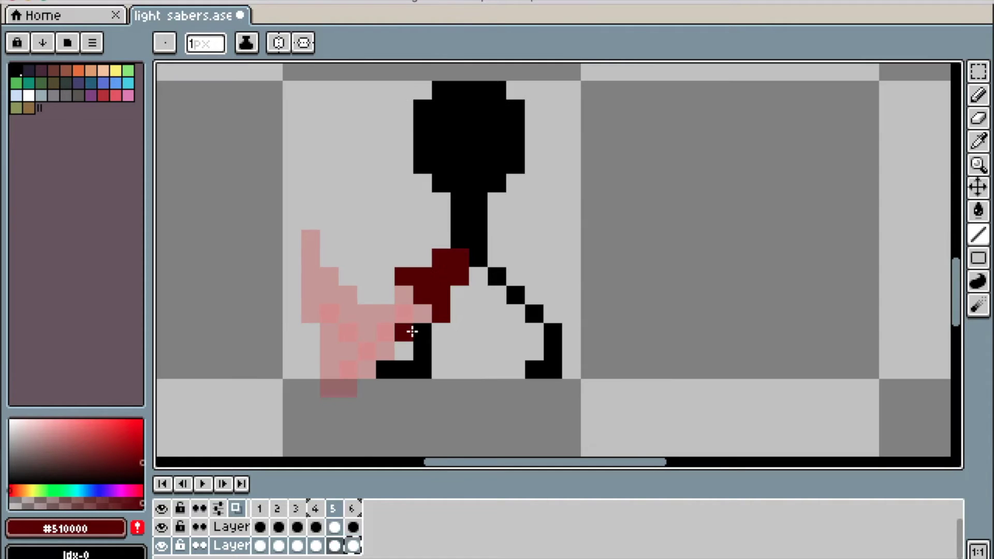
Step: Sample #FF0000 from frame 4's blade and draw a four-pixel diagonal blade core below frame 5's crossguard
{"action": "left_click", "coordinate": [315, 508]}
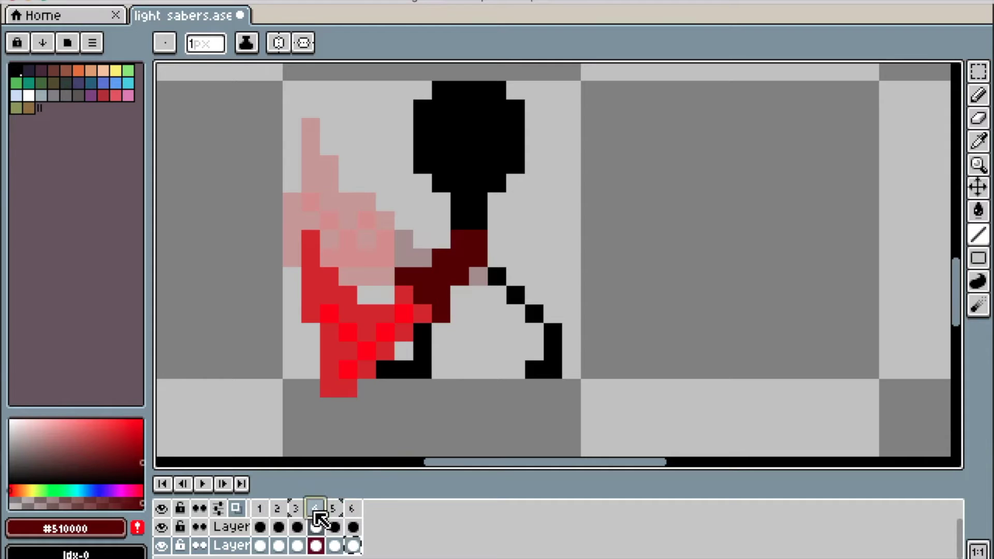
{"action": "key", "text": "i"}
{"action": "left_click", "coordinate": [393, 322]}
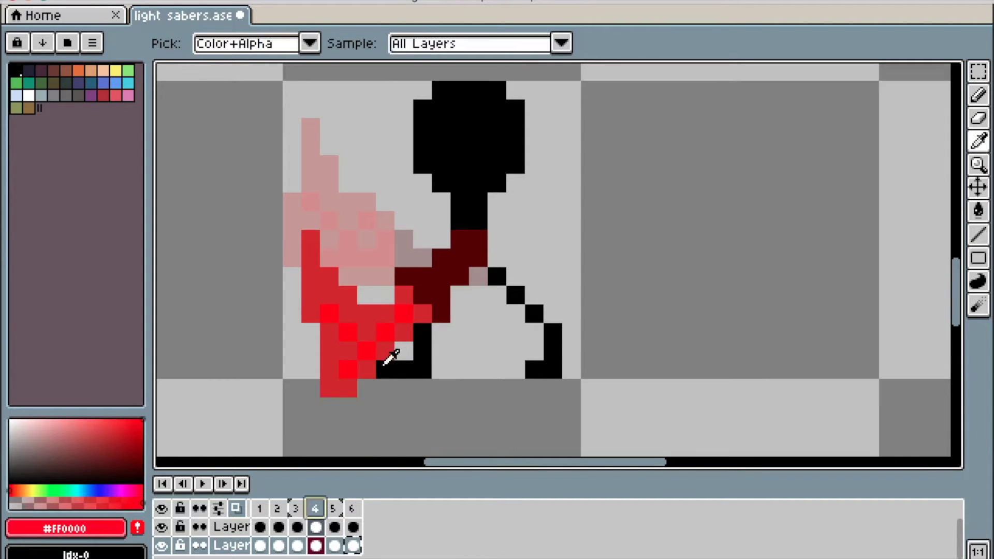
{"action": "key", "text": "b"}
{"action": "left_click", "coordinate": [339, 508]}
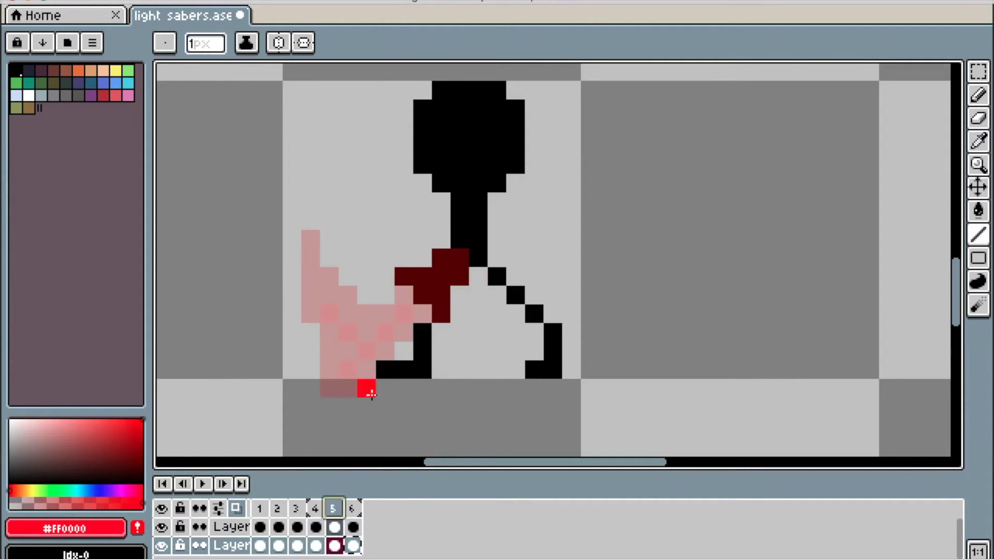
{"action": "left_click_drag", "start_coordinate": [404, 312], "coordinate": [380, 343]}
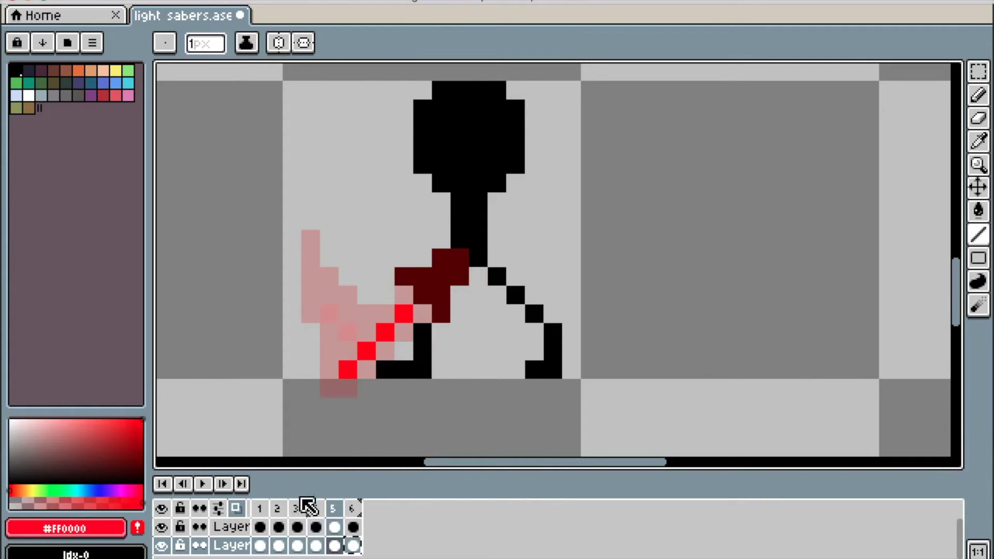
Step: Sample #cd2929 from frame 4's blade edge and outline frame 5's blade core on both sides and at the tip
{"action": "left_click", "coordinate": [317, 508]}
{"action": "key", "text": "i"}
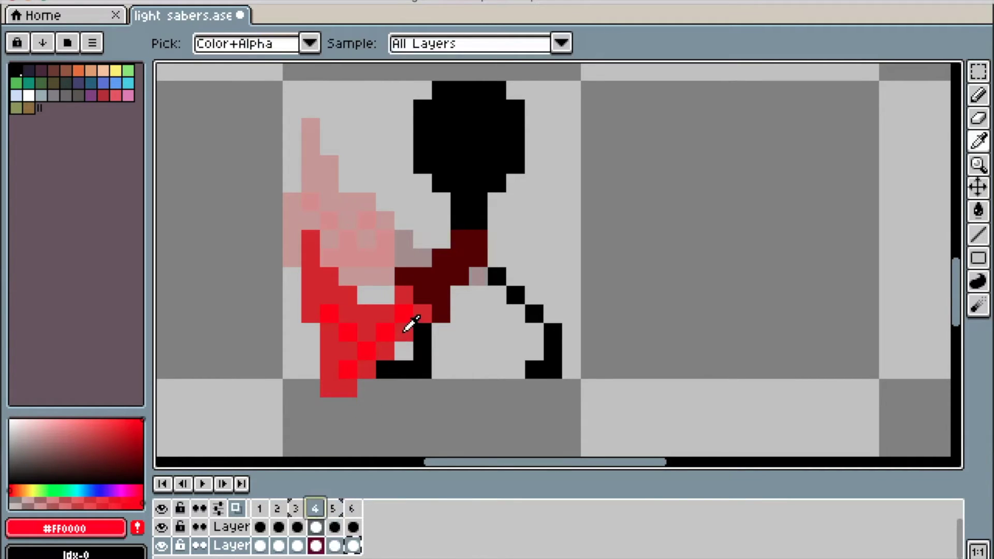
{"action": "left_click", "coordinate": [405, 330]}
{"action": "key", "text": "b"}
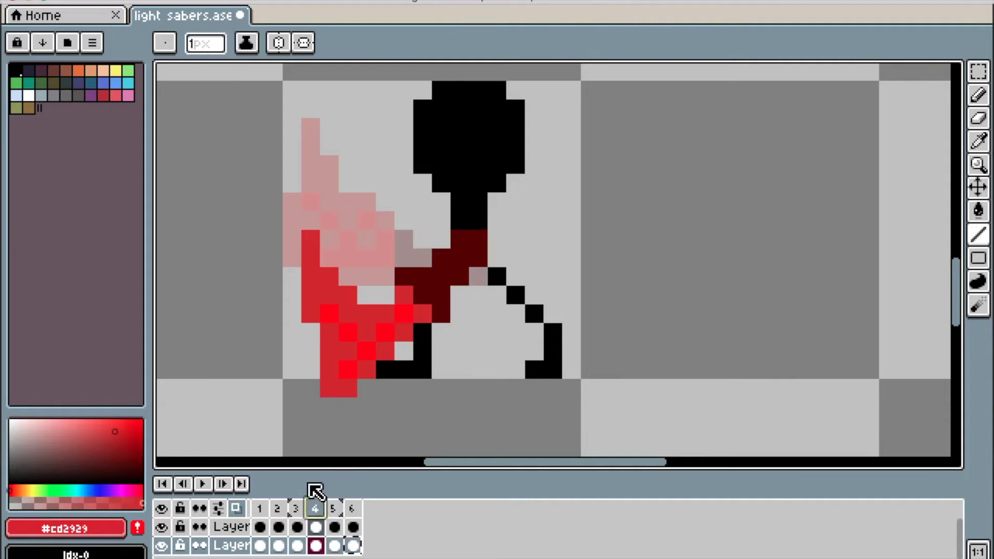
{"action": "left_click", "coordinate": [333, 509]}
{"action": "mouse_move", "coordinate": [419, 316]}
{"action": "left_mouse_down"}
{"action": "mouse_move", "coordinate": [383, 368]}
{"action": "mouse_move", "coordinate": [347, 377]}
{"action": "mouse_move", "coordinate": [356, 392]}
{"action": "mouse_move", "coordinate": [334, 388]}
{"action": "mouse_move", "coordinate": [330, 373]}
{"action": "mouse_move", "coordinate": [389, 310]}
{"action": "left_mouse_up"}
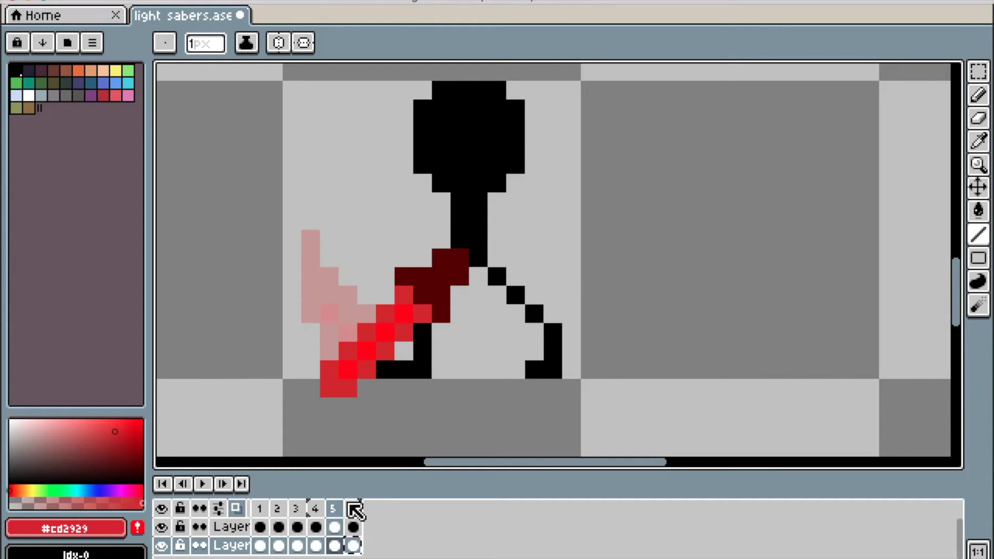
Step: Review frames 1 to 6 one after another to compare the saber's position and trail
{"action": "left_click", "coordinate": [260, 508]}
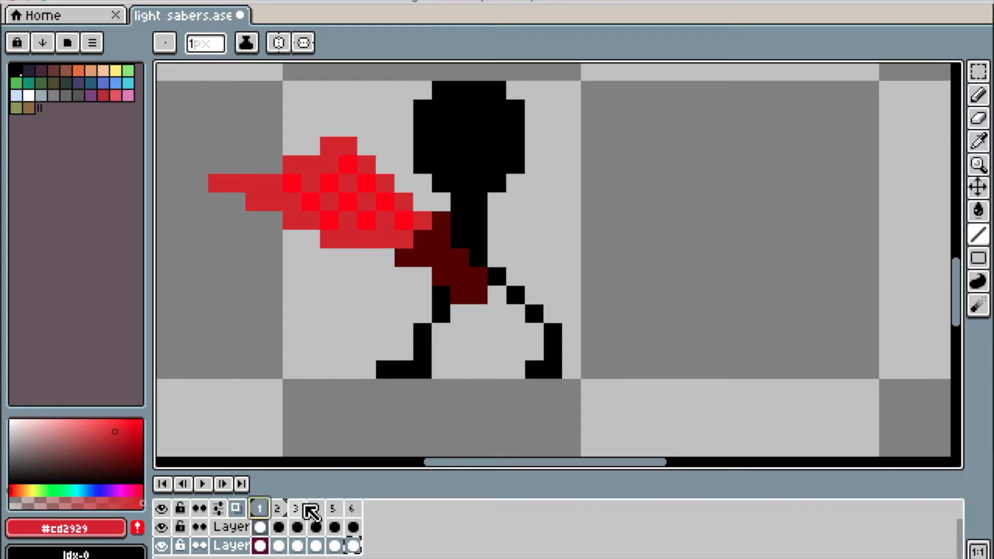
{"action": "left_click", "coordinate": [279, 508]}
{"action": "left_click", "coordinate": [296, 509]}
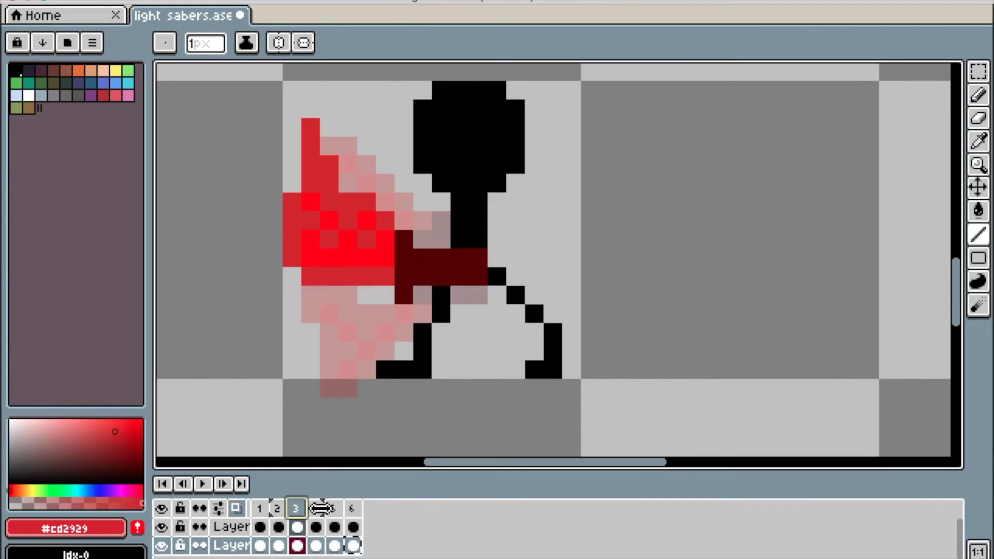
{"action": "left_click", "coordinate": [316, 508]}
{"action": "left_click", "coordinate": [334, 509]}
{"action": "left_click", "coordinate": [353, 508]}
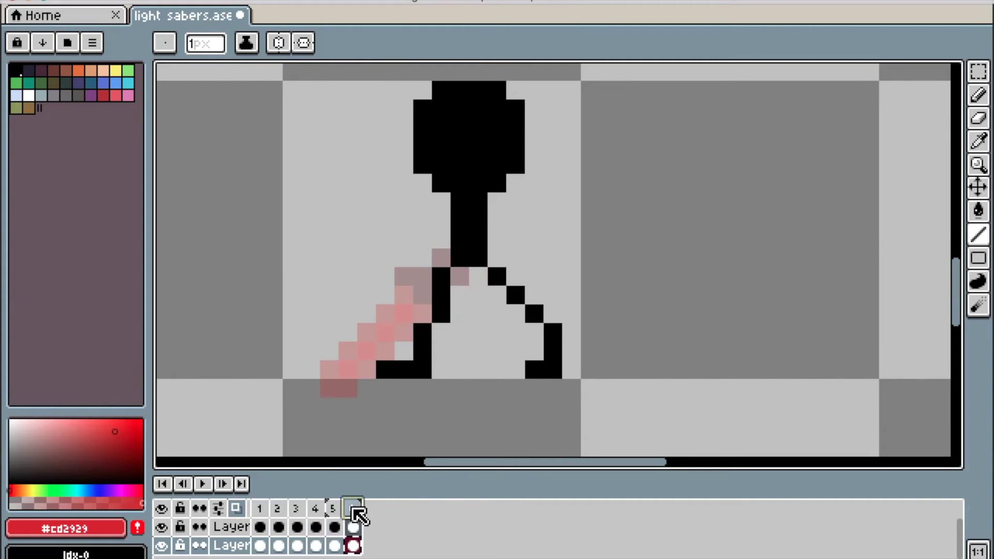
Step: In frame 3, select the whole saber, including hilt, crossguard, blade and swing trail
{"action": "left_click", "coordinate": [296, 510]}
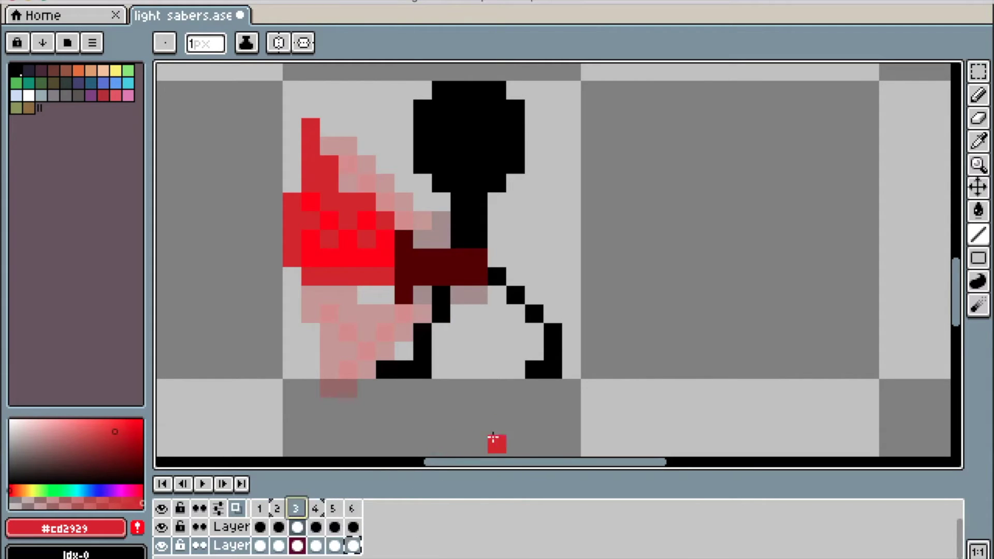
{"action": "key", "text": "m"}
{"action": "left_click_drag", "start_coordinate": [477, 294], "coordinate": [293, 186]}
{"action": "key", "text": "alt"}
{"action": "left_click_drag", "start_coordinate": [321, 135], "coordinate": [478, 234]}
{"action": "left_click_drag", "start_coordinate": [473, 294], "coordinate": [299, 303]}
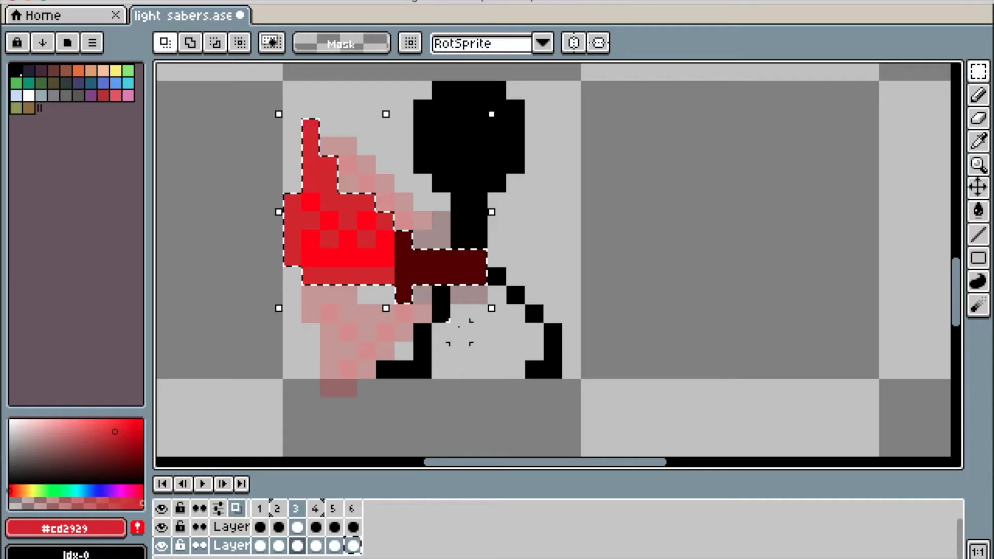
Step: Carry frame 3's saber selection over to the empty frame 6 and paste into it
{"action": "key", "text": "v"}
{"action": "left_click", "coordinate": [316, 506]}
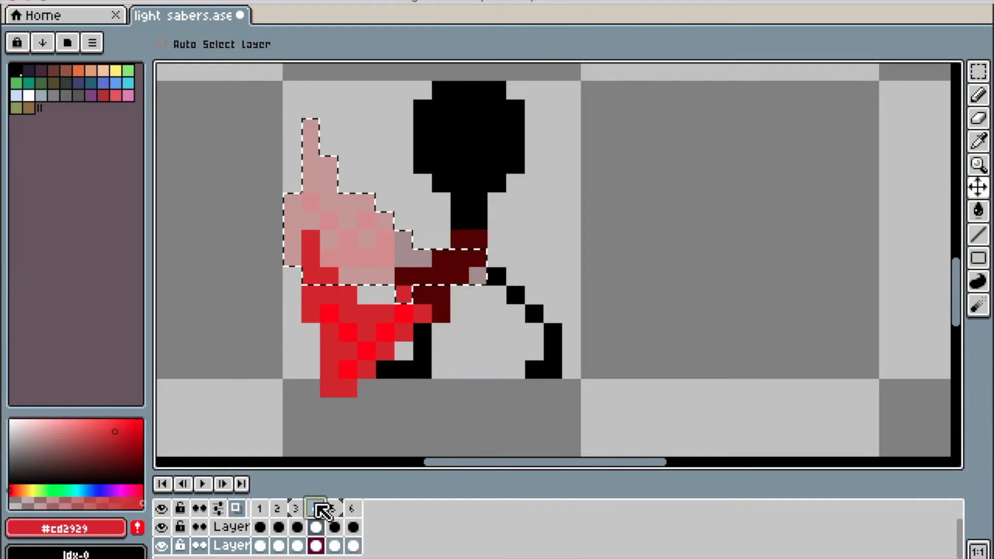
{"action": "left_click", "coordinate": [351, 509]}
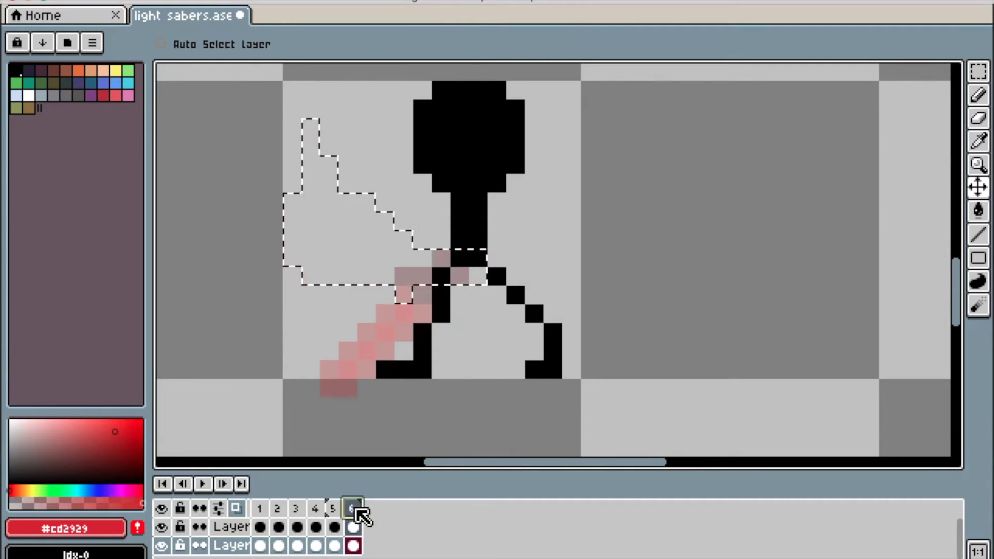
{"action": "key", "text": "super+v"}
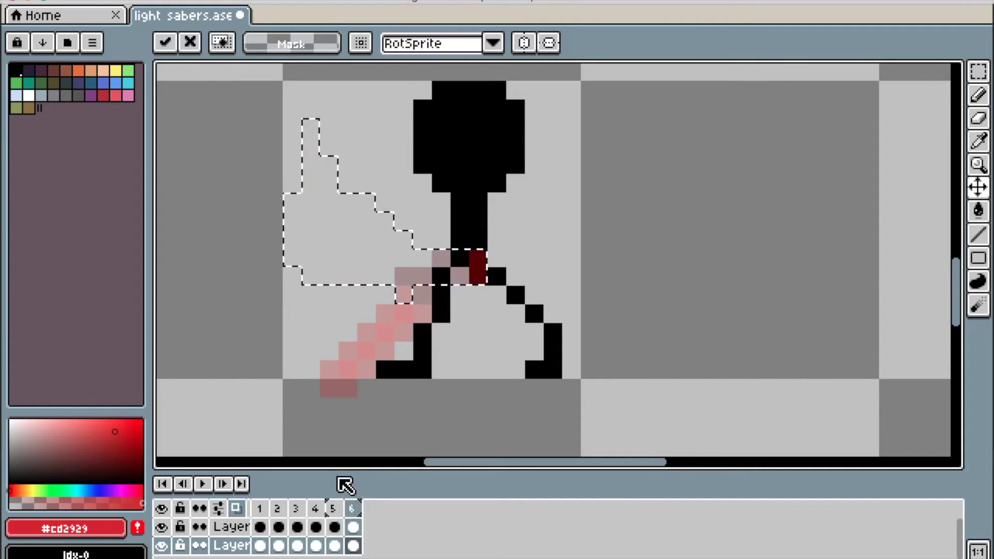
Step: Sample #510000 from frame 6's hilt pixels and draw a horizontal hilt and vertical crossguard within the selection outline
{"action": "key", "text": "m"}
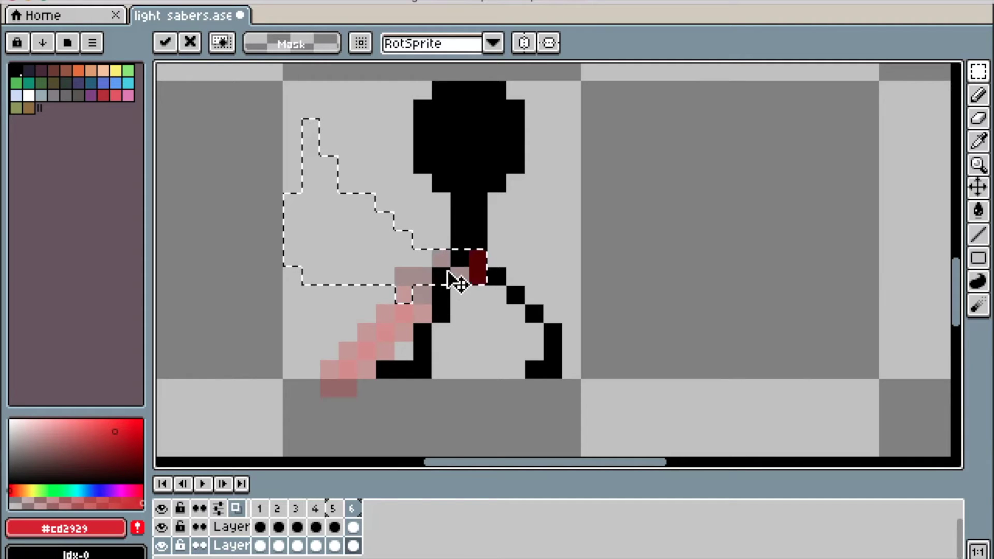
{"action": "key", "text": "l"}
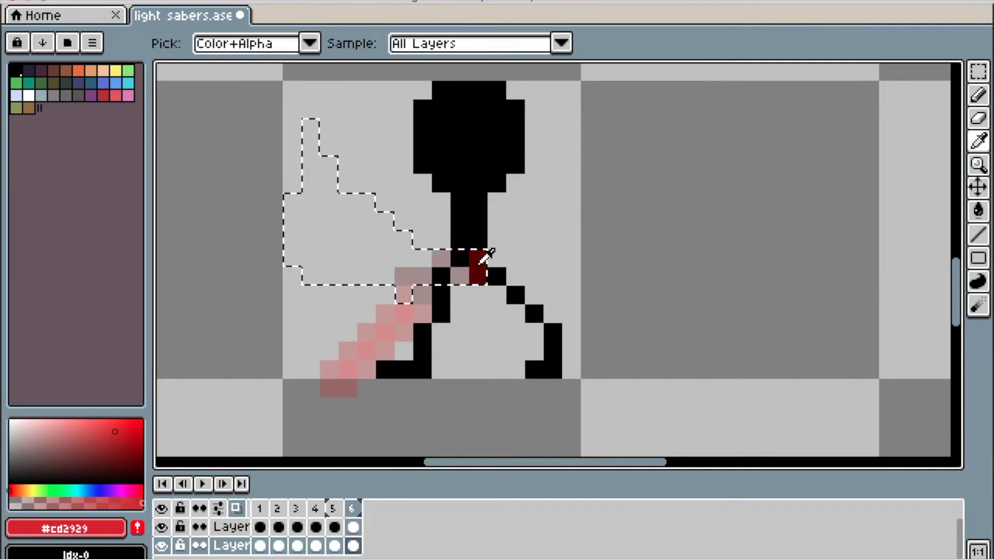
{"action": "left_click", "coordinate": [474, 267], "text": "alt"}
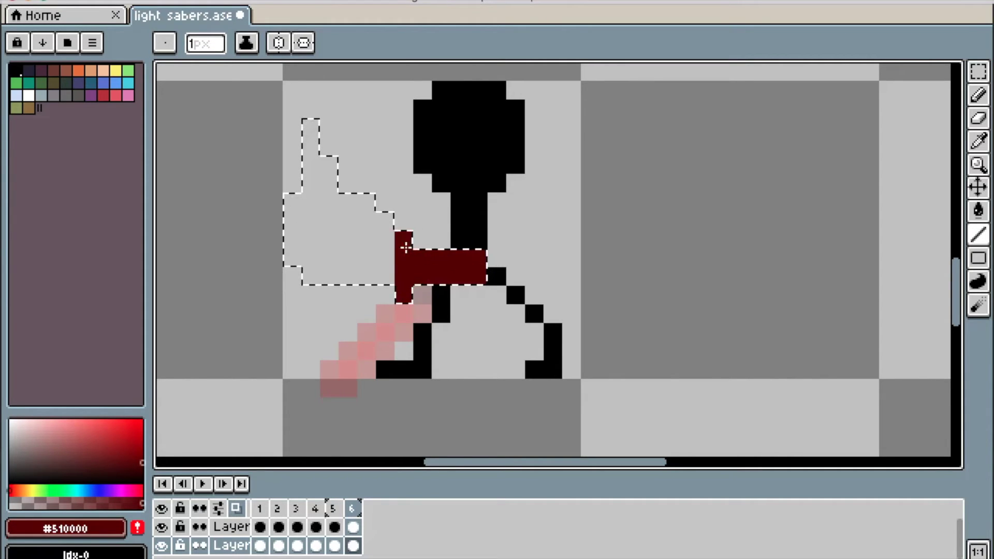
Step: Sample #cd2929 from frame 3's blade edge, then outline and fill the blade and trail area inside frame 6's selection
{"action": "left_click", "coordinate": [259, 509]}
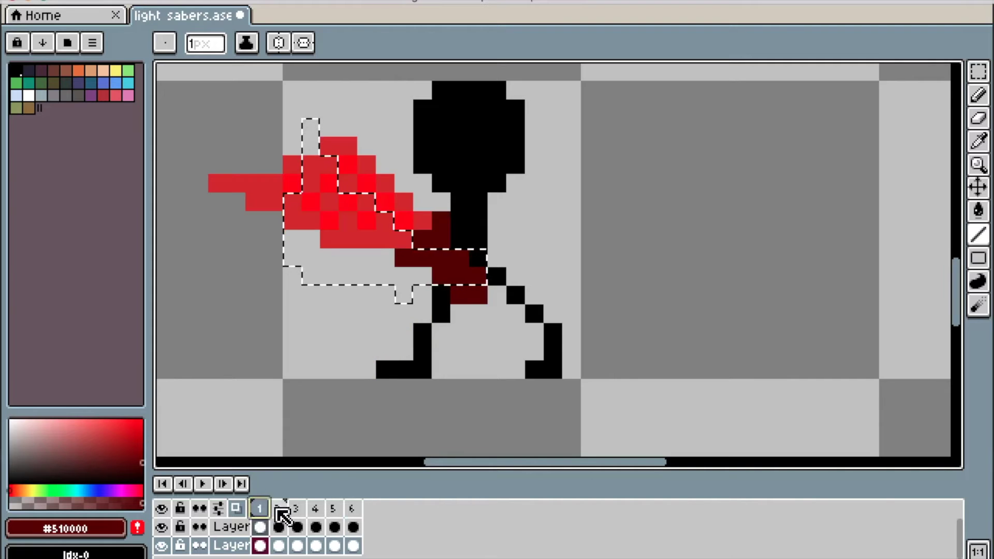
{"action": "left_click", "coordinate": [279, 508]}
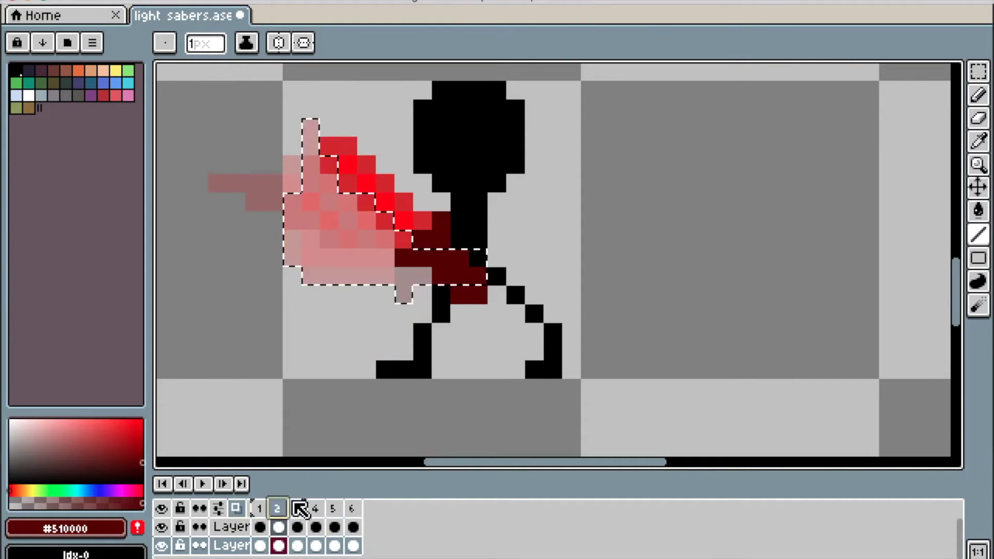
{"action": "left_click", "coordinate": [295, 508]}
{"action": "key", "text": "i"}
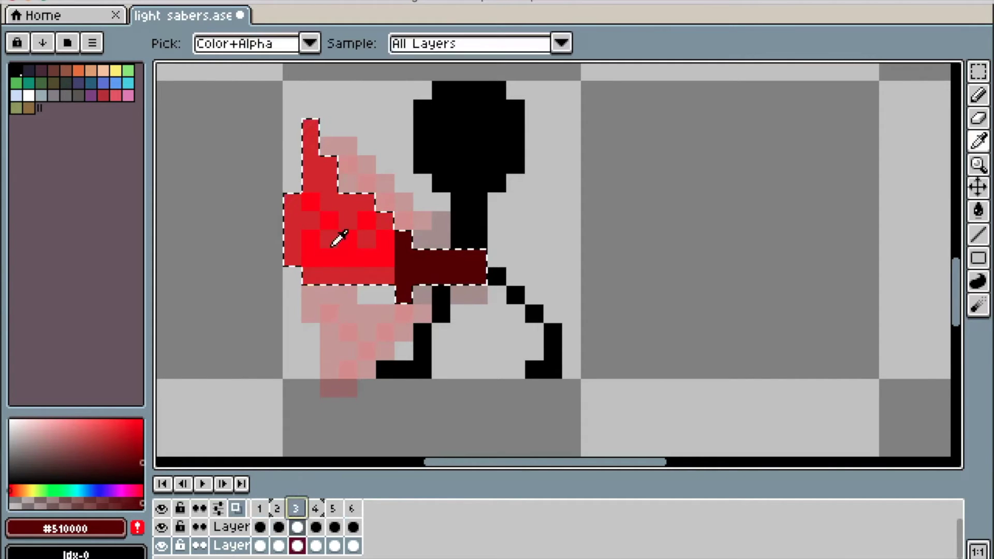
{"action": "left_click", "coordinate": [368, 275]}
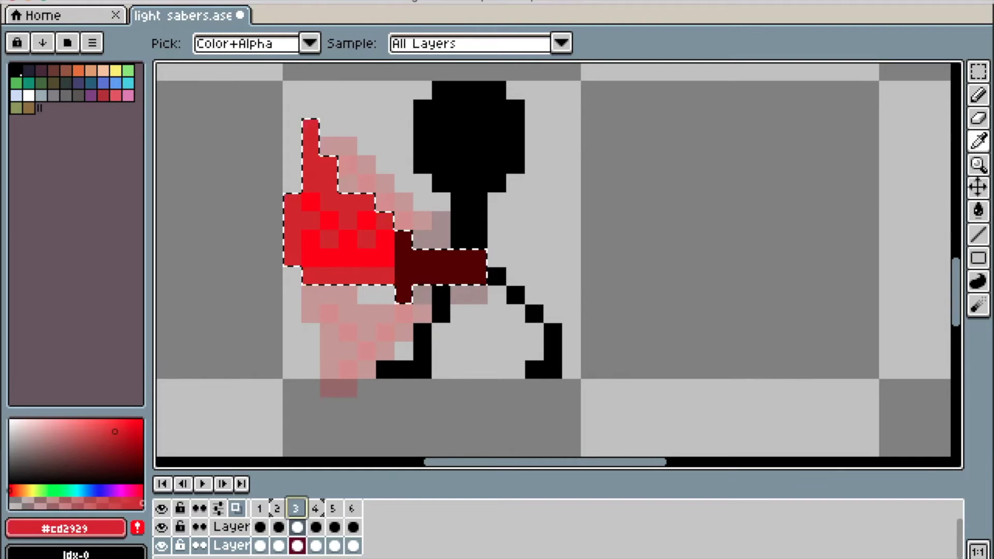
{"action": "left_click", "coordinate": [352, 508]}
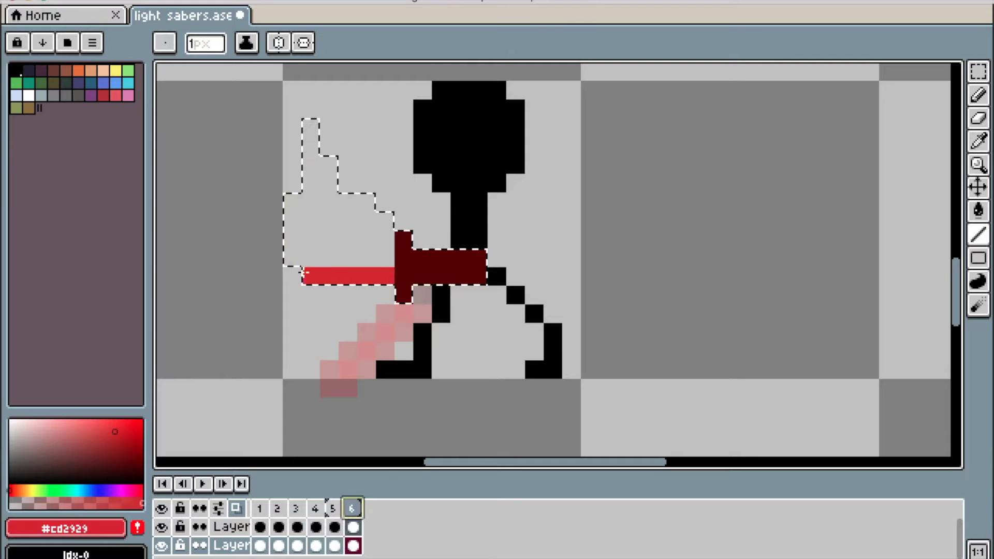
{"action": "left_click", "coordinate": [296, 260]}
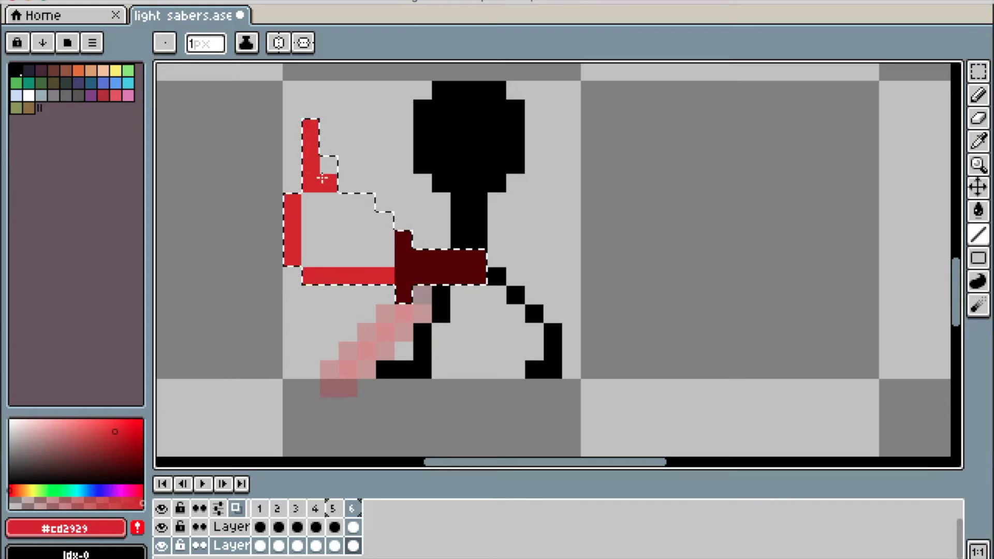
{"action": "key", "text": "ctrl+z"}
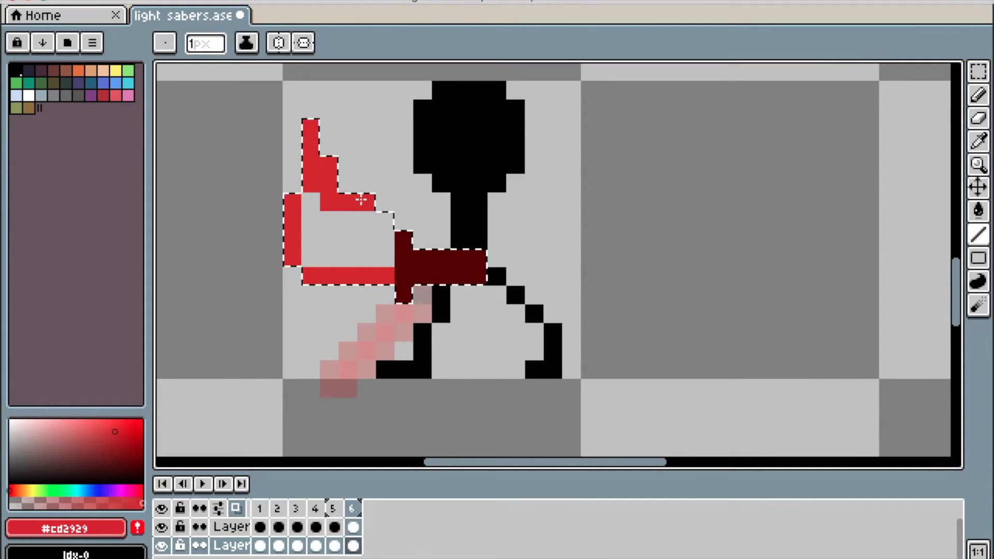
{"action": "key", "text": "g"}
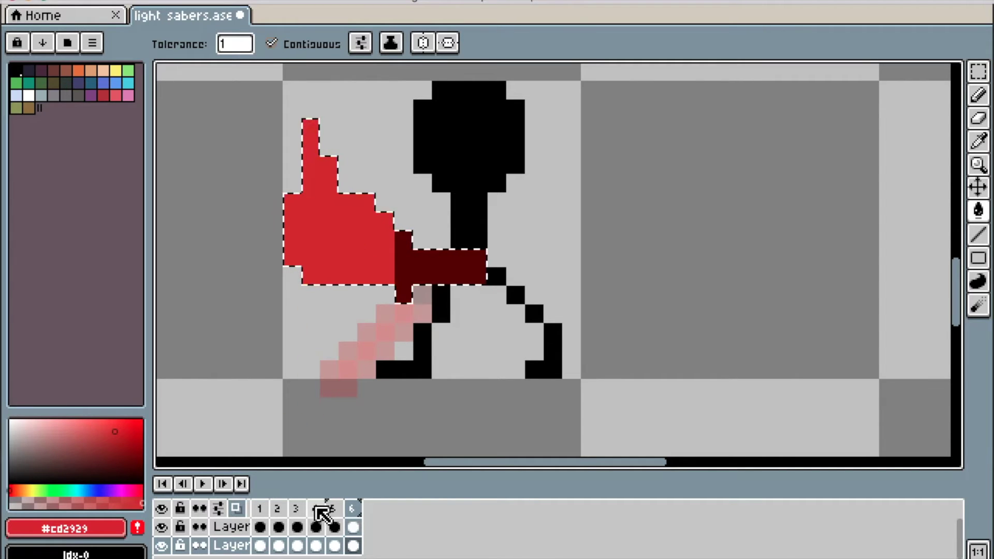
Step: Sample #FF0000 from frame 5's blade and draw frame 6's five-pixel horizontal blade core with dithered pixels above it
{"action": "left_click", "coordinate": [334, 508]}
{"action": "key", "text": "i"}
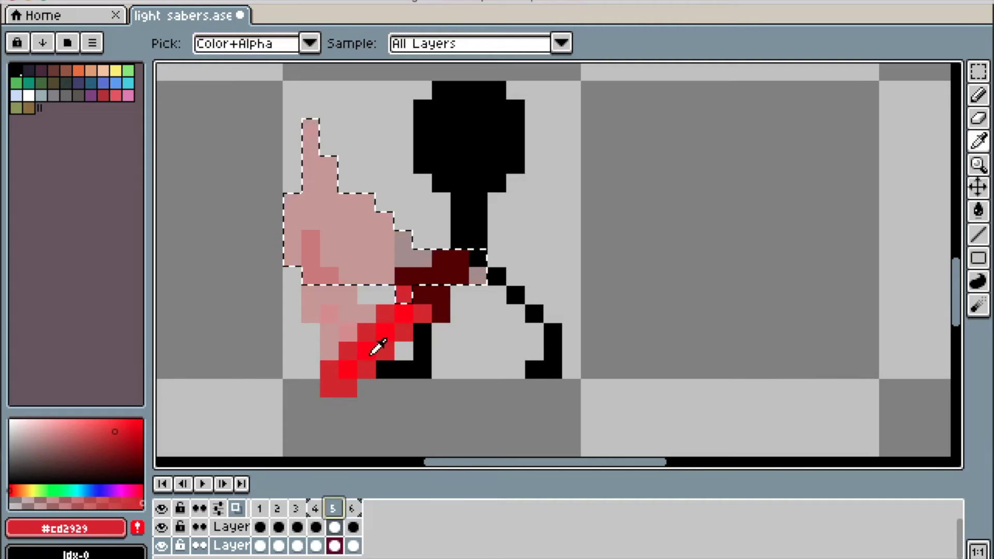
{"action": "left_click", "coordinate": [383, 336]}
{"action": "key", "text": "b"}
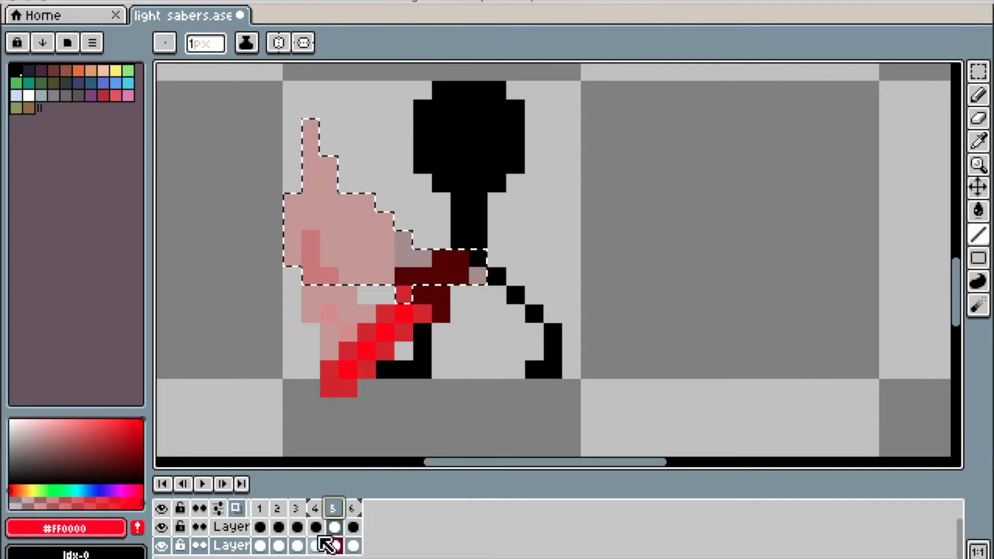
{"action": "left_click", "coordinate": [350, 510]}
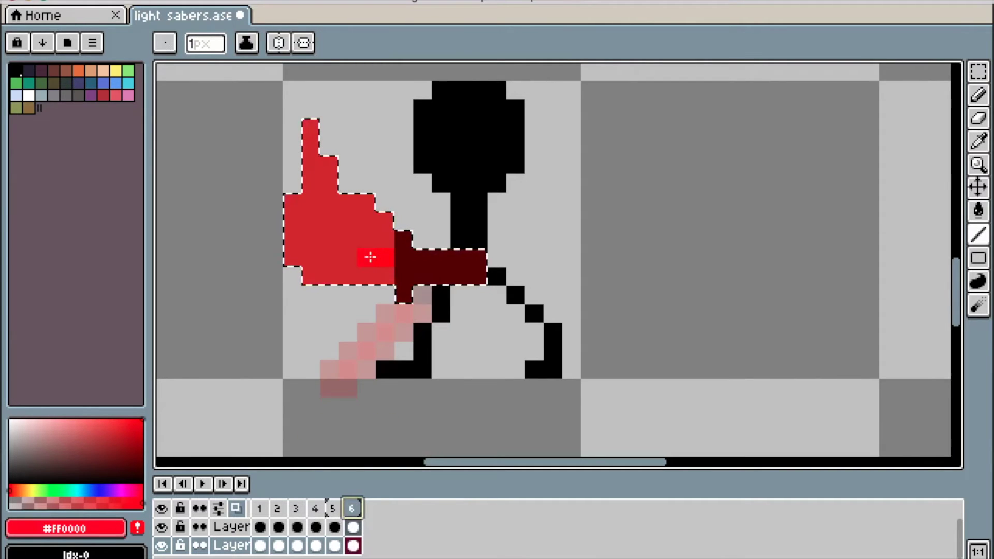
{"action": "left_click_drag", "start_coordinate": [317, 256], "coordinate": [315, 252]}
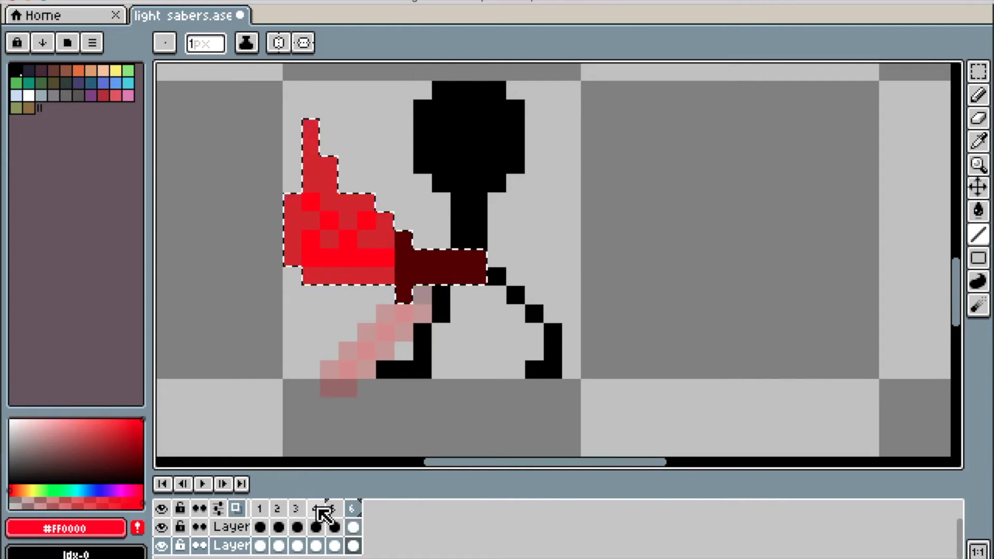
Step: Flip frame 6's saber and trail vertically, lower them so the hilt meets the torso's base, and deselect
{"action": "left_click_drag", "start_coordinate": [324, 506], "coordinate": [285, 513]}
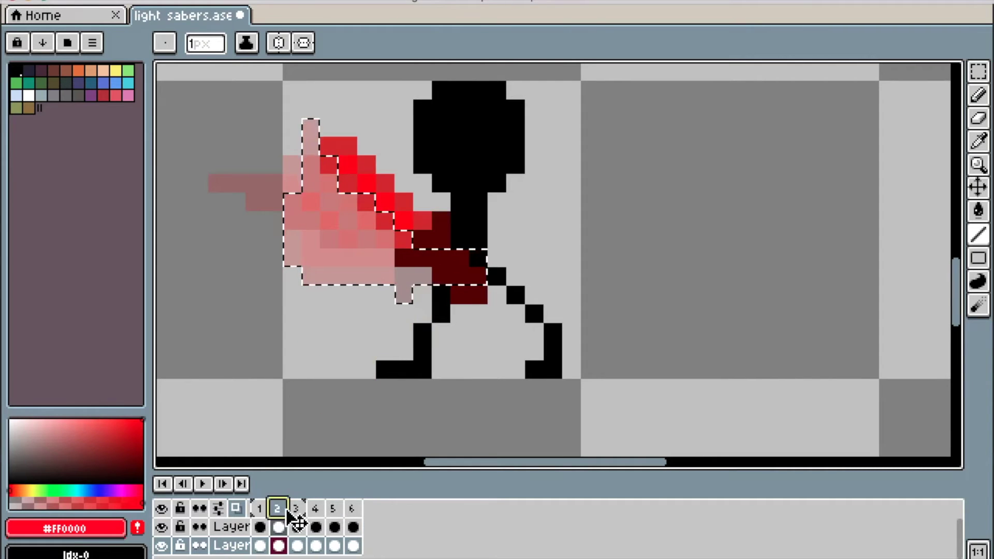
{"action": "left_click", "coordinate": [301, 510]}
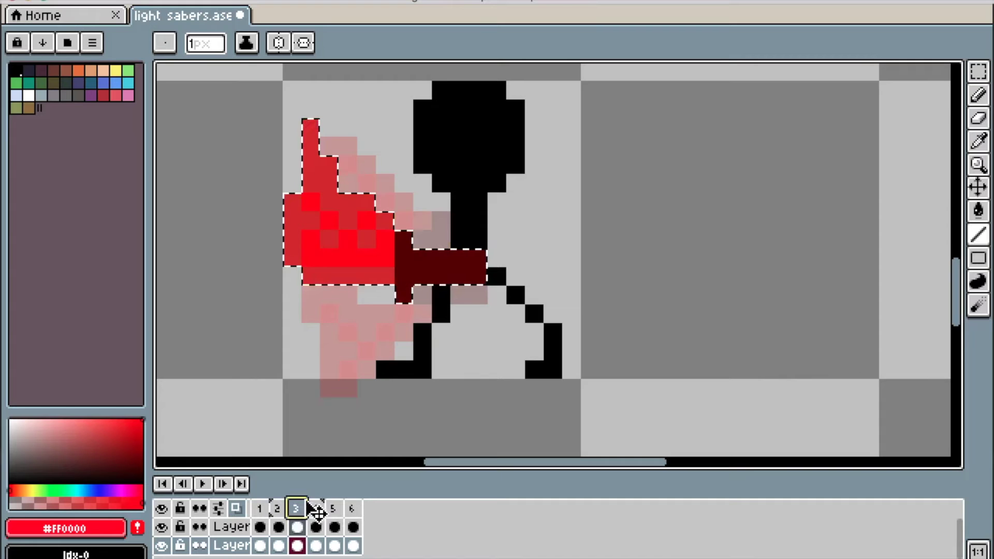
{"action": "left_click", "coordinate": [352, 512]}
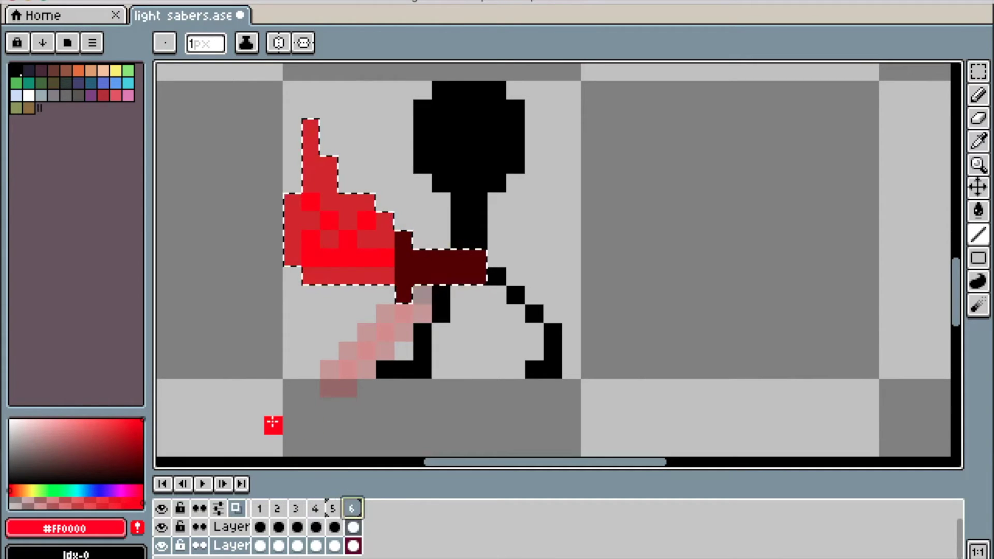
{"action": "key", "text": "shift+h"}
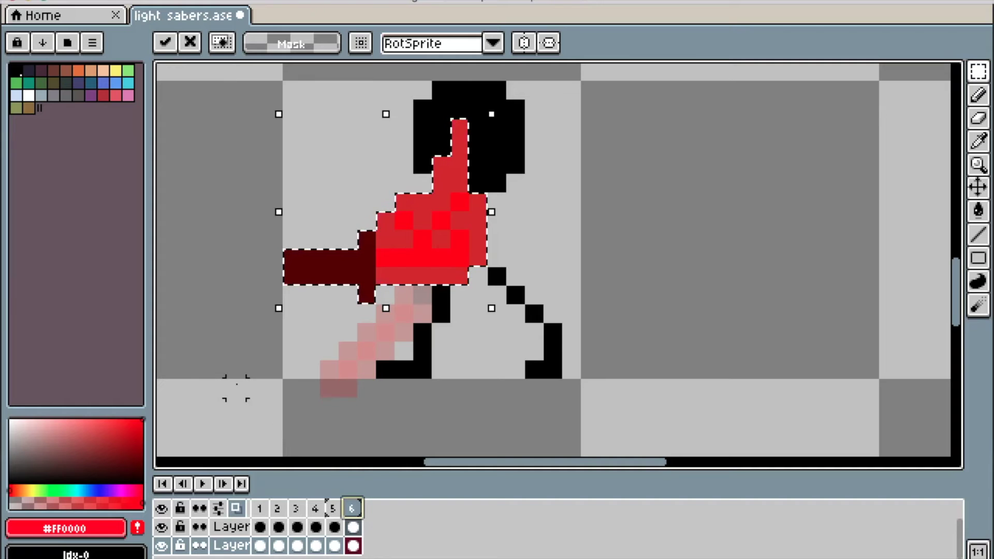
{"action": "key", "text": "shift+h"}
{"action": "key", "text": "shift+v"}
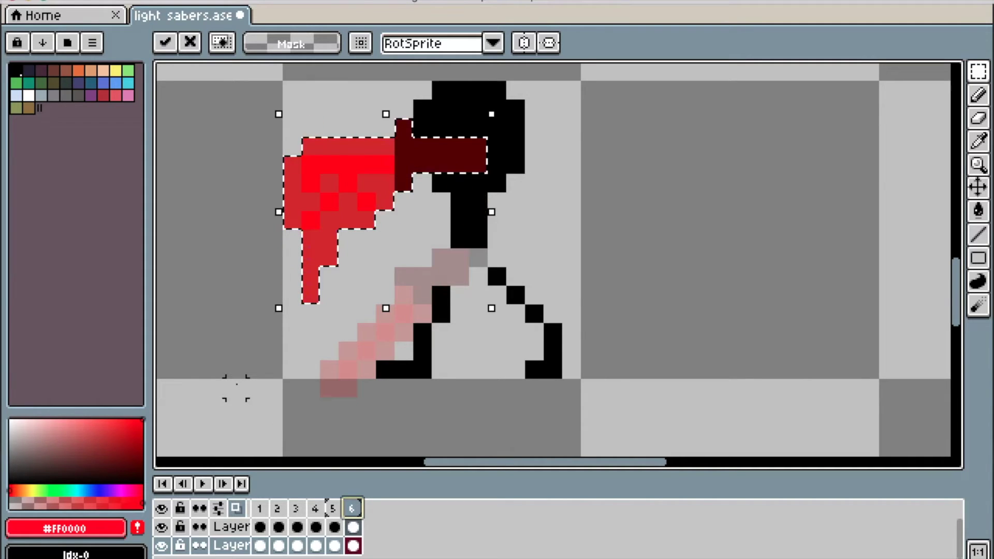
{"action": "left_click_drag", "start_coordinate": [371, 190], "coordinate": [392, 275]}
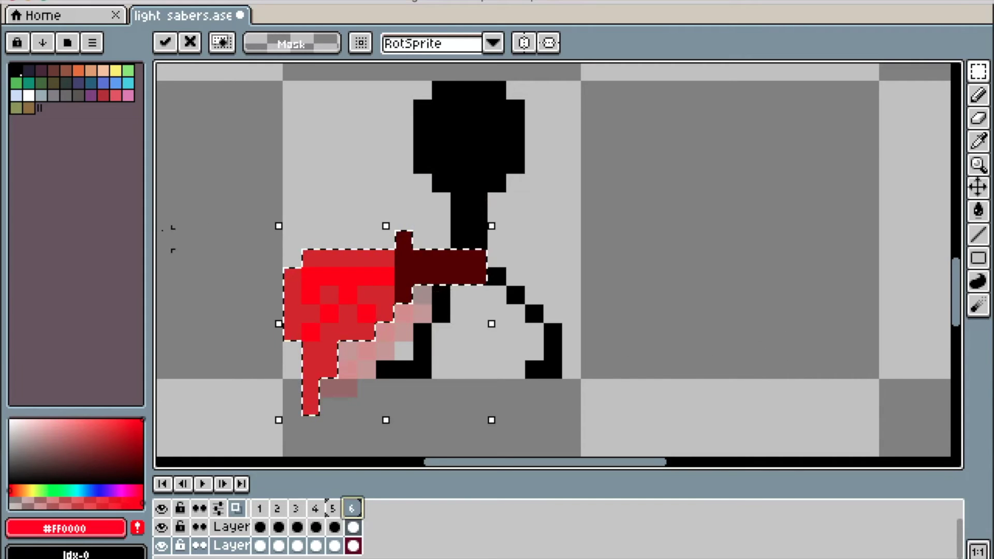
{"action": "left_click", "coordinate": [216, 238]}
Step: Play the six-frame animation to review the red saber's full swing, and stop the playback
{"action": "scroll", "coordinate": [394, 334], "scroll_direction": "down", "scroll_amount": 3}
{"action": "key", "text": "Return"}
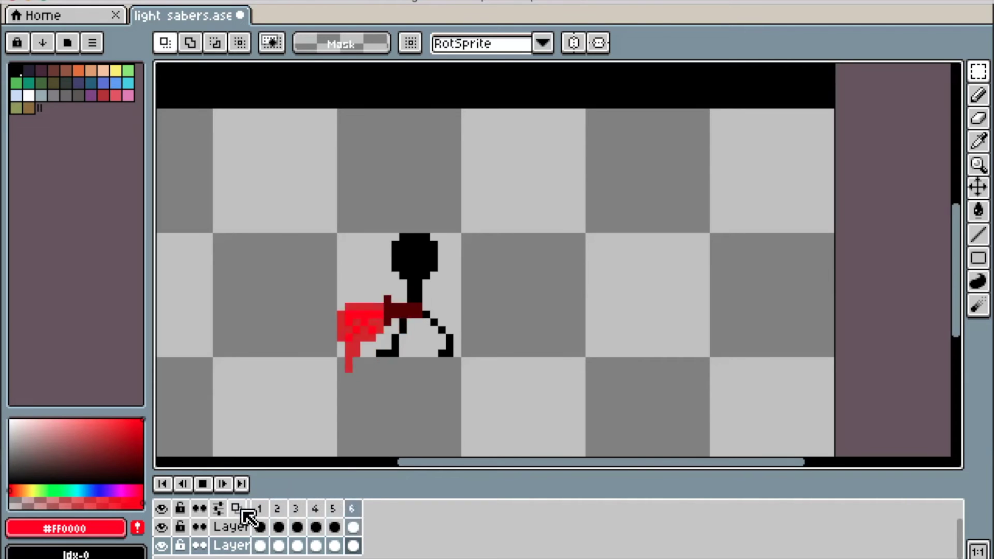
{"action": "scroll", "coordinate": [281, 249], "scroll_direction": "down", "scroll_amount": 2}
{"action": "left_click_drag", "start_coordinate": [289, 269], "coordinate": [340, 368]}
{"action": "scroll", "coordinate": [340, 370], "scroll_direction": "down", "scroll_amount": 2}
{"action": "scroll", "coordinate": [372, 388], "scroll_direction": "up", "scroll_amount": 2}
{"action": "scroll", "coordinate": [419, 373], "scroll_direction": "up", "scroll_amount": 1}
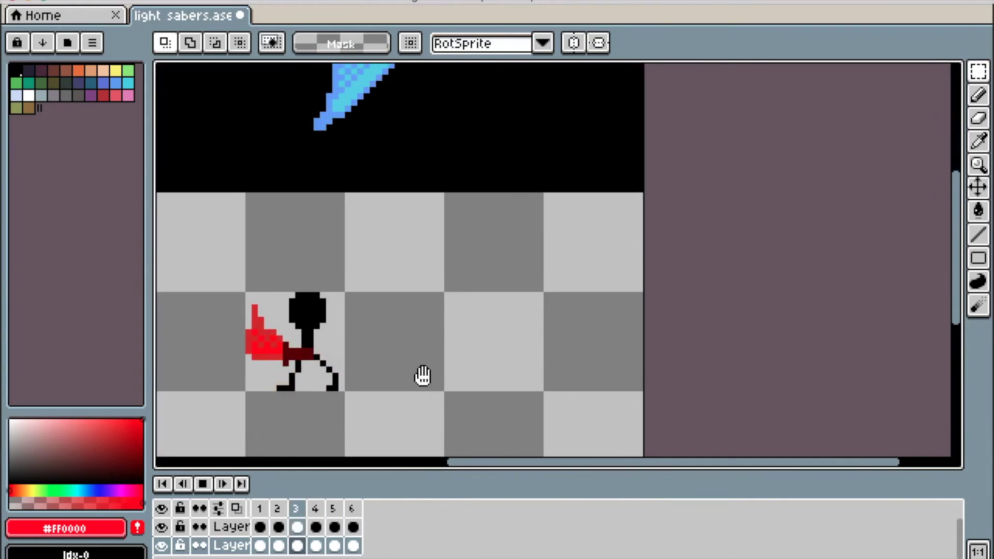
{"action": "left_click_drag", "start_coordinate": [420, 373], "coordinate": [506, 350]}
{"action": "scroll", "coordinate": [506, 350], "scroll_direction": "down", "scroll_amount": 2}
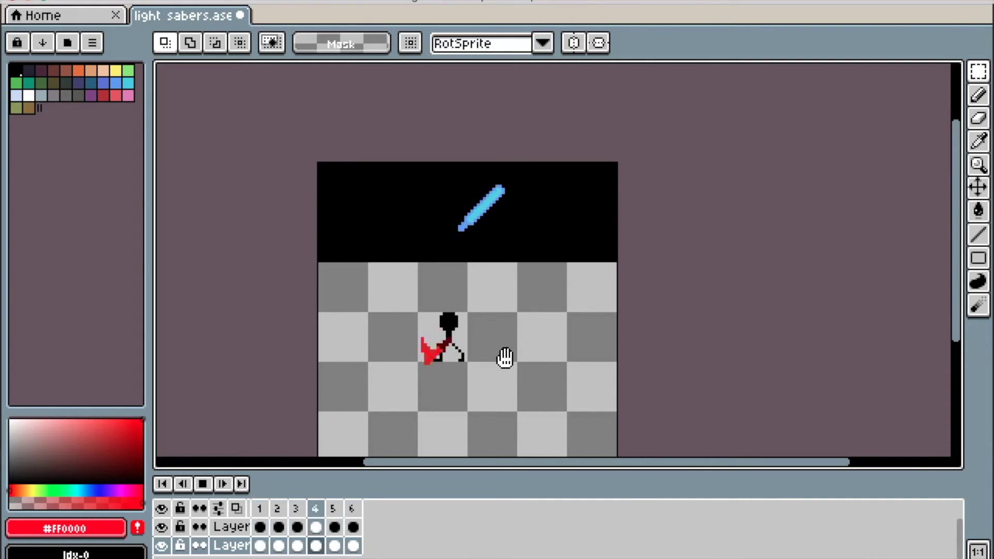
{"action": "key", "text": "Return"}
Step: Return to frame 1 and inspect its saber and swing trail up close
{"action": "scroll", "coordinate": [451, 409], "scroll_direction": "up", "scroll_amount": 2}
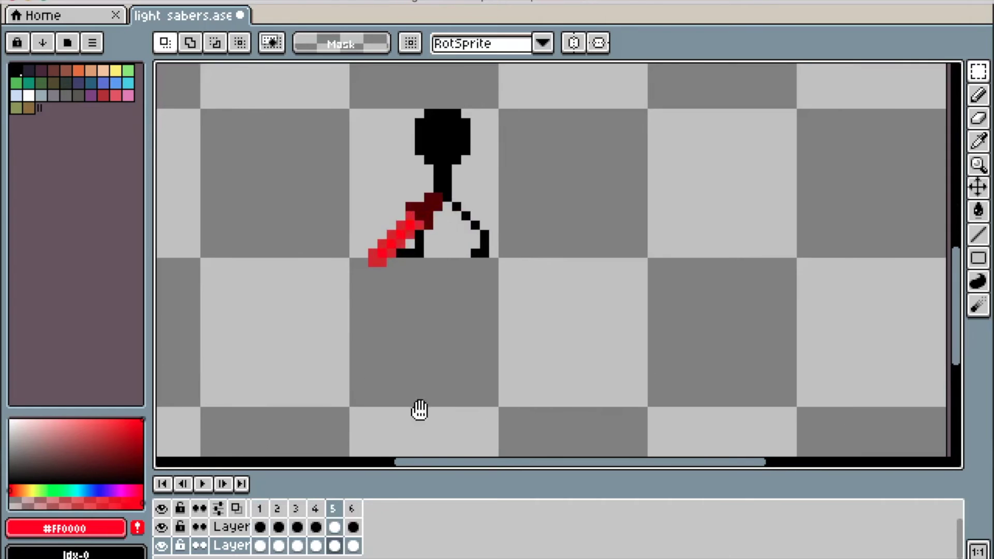
{"action": "scroll", "coordinate": [419, 410], "scroll_direction": "up", "scroll_amount": 2}
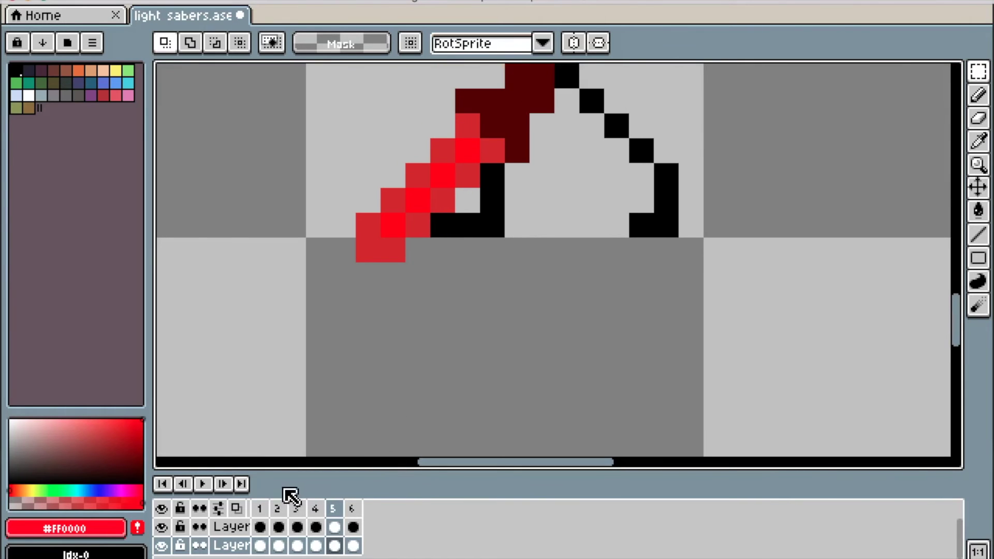
{"action": "left_click", "coordinate": [259, 509]}
{"action": "scroll", "coordinate": [414, 414], "scroll_direction": "up", "scroll_amount": 3}
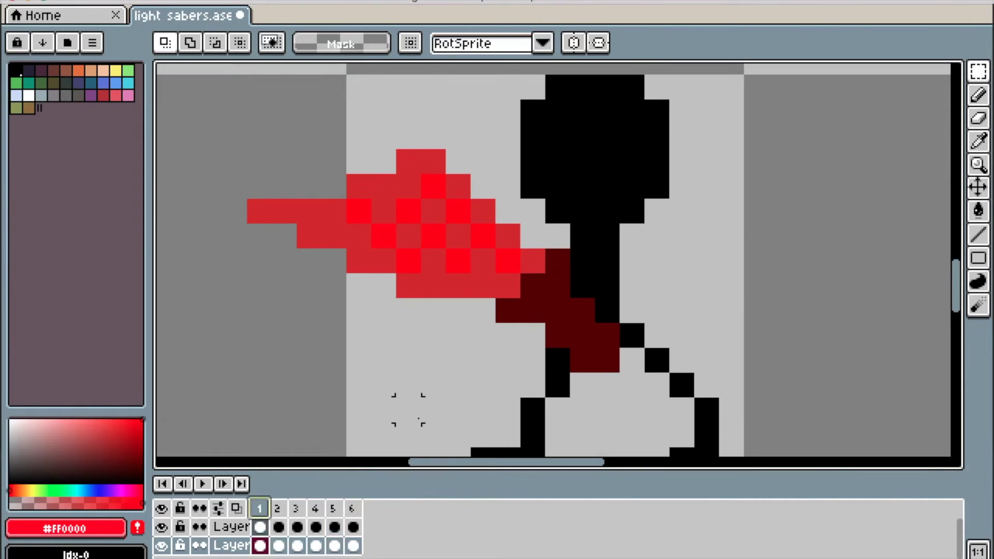
Step: Fill the gaps in frame 1's dithered saber trail with #FF0000 pixels to make its centre solid red
{"action": "key", "text": "i"}
{"action": "key", "text": "b"}
{"action": "left_click", "coordinate": [388, 206]}
{"action": "left_click", "coordinate": [411, 195]}
{"action": "left_click", "coordinate": [433, 211]}
{"action": "left_click", "coordinate": [461, 238]}
{"action": "left_click", "coordinate": [473, 259]}
{"action": "left_click", "coordinate": [431, 261]}
{"action": "left_click", "coordinate": [406, 238]}
{"action": "left_click", "coordinate": [364, 234]}
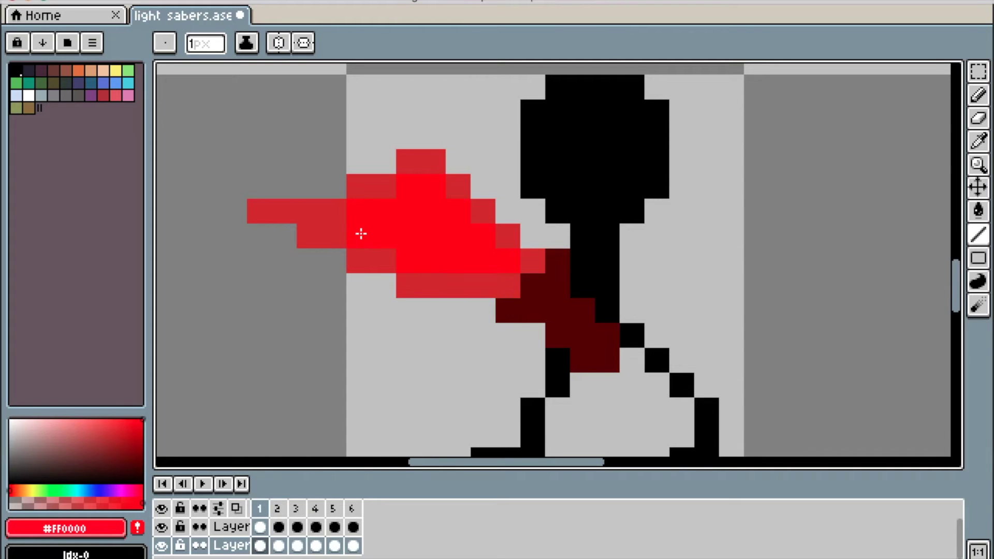
{"action": "left_click", "coordinate": [341, 218]}
Step: Skip past frame 2 and fill the dithered gaps in frame 3's saber trail with solid #FF0000
{"action": "left_click", "coordinate": [279, 509]}
{"action": "left_click", "coordinate": [428, 365]}
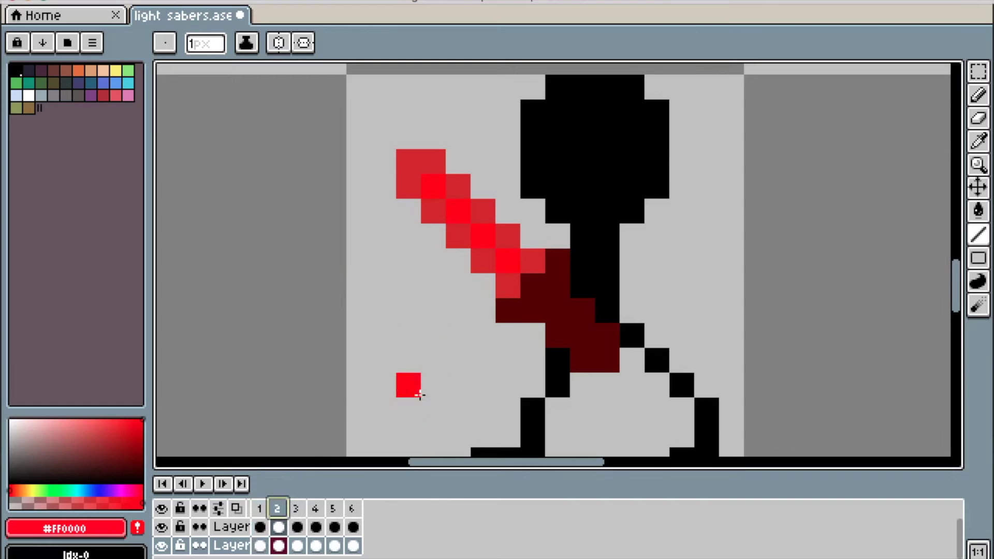
{"action": "left_click", "coordinate": [296, 512]}
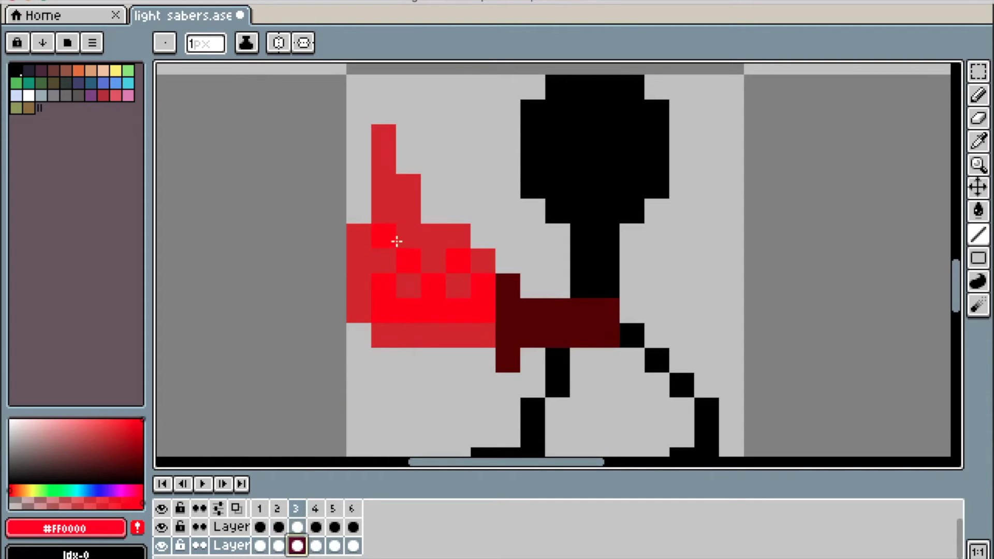
{"action": "left_click_drag", "start_coordinate": [298, 544], "coordinate": [299, 527]}
{"action": "left_click", "coordinate": [392, 325]}
{"action": "left_click", "coordinate": [388, 266]}
{"action": "left_click", "coordinate": [453, 277]}
{"action": "left_click", "coordinate": [434, 261]}
{"action": "left_click", "coordinate": [416, 247]}
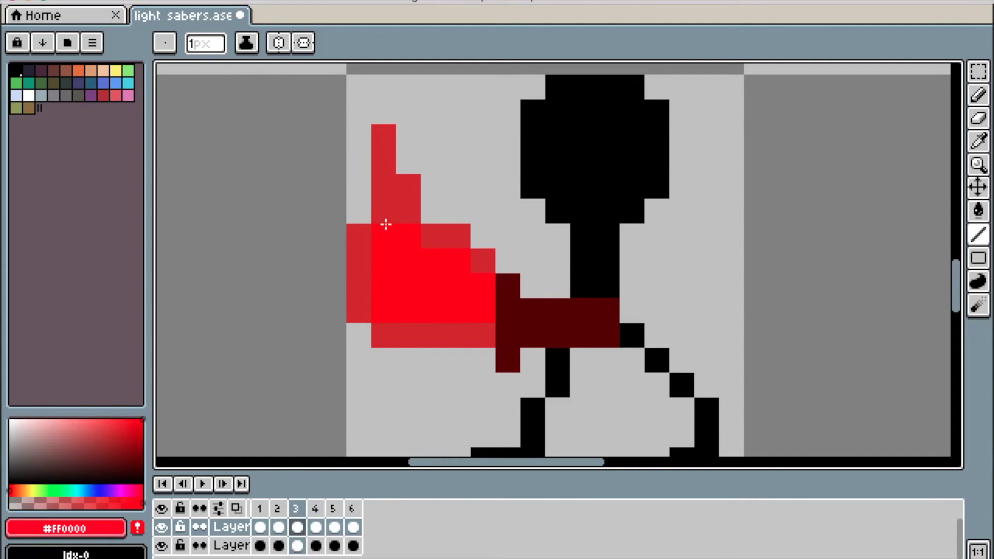
Step: Fill frame 4's dithered trail with #FF0000 and extend the solid red one pixel up beside its upper tip
{"action": "left_click", "coordinate": [321, 507]}
{"action": "left_click_drag", "start_coordinate": [388, 366], "coordinate": [318, 274]}
{"action": "left_click", "coordinate": [362, 291]}
{"action": "left_click", "coordinate": [344, 268]}
{"action": "left_click", "coordinate": [388, 313]}
{"action": "left_click", "coordinate": [367, 340]}
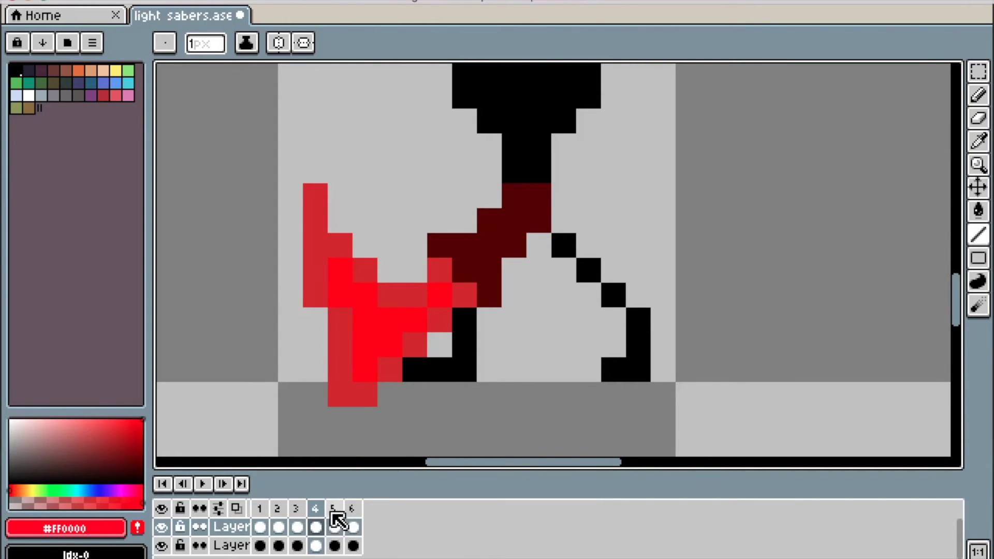
{"action": "left_click", "coordinate": [340, 245]}
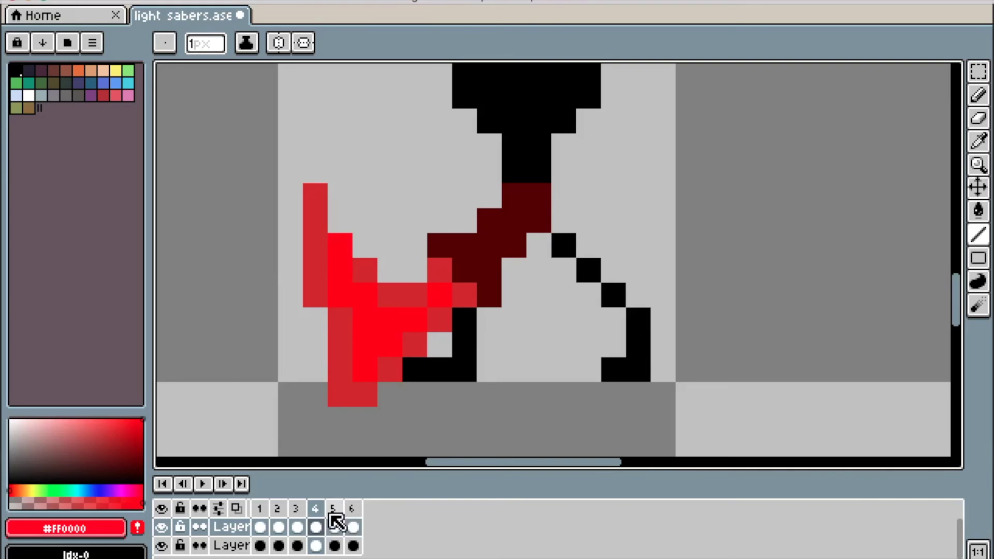
Step: Skip past frame 5 and fill the dithered gaps in frame 6's trail with #FF0000, extending the red toward its lower tip
{"action": "left_click", "coordinate": [334, 507]}
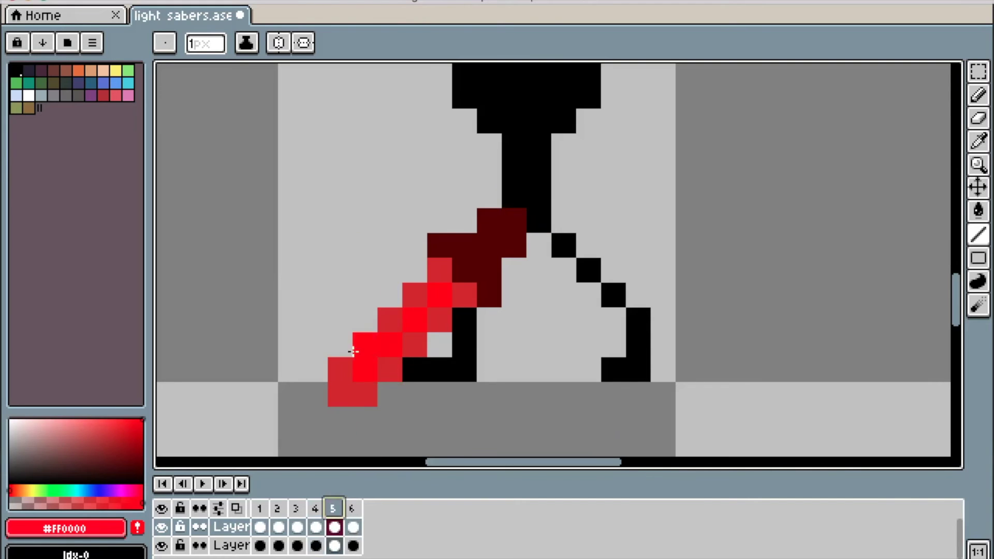
{"action": "left_click", "coordinate": [351, 510]}
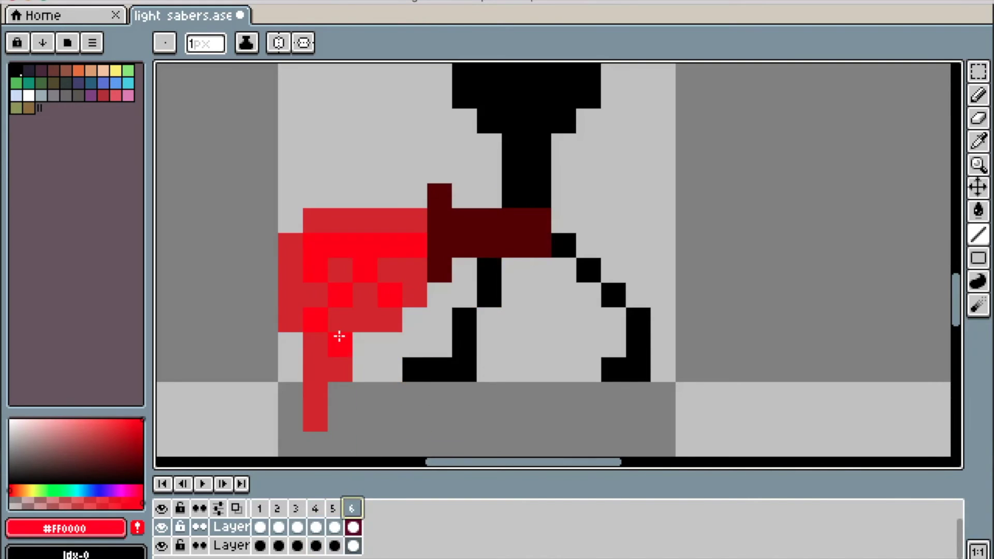
{"action": "left_click", "coordinate": [365, 299]}
{"action": "left_click", "coordinate": [396, 277]}
{"action": "left_click", "coordinate": [345, 267]}
{"action": "left_click", "coordinate": [315, 303]}
{"action": "left_click", "coordinate": [322, 336]}
{"action": "scroll", "coordinate": [372, 426], "scroll_direction": "down", "scroll_amount": 2}
{"action": "scroll", "coordinate": [372, 421], "scroll_direction": "up", "scroll_amount": 2}
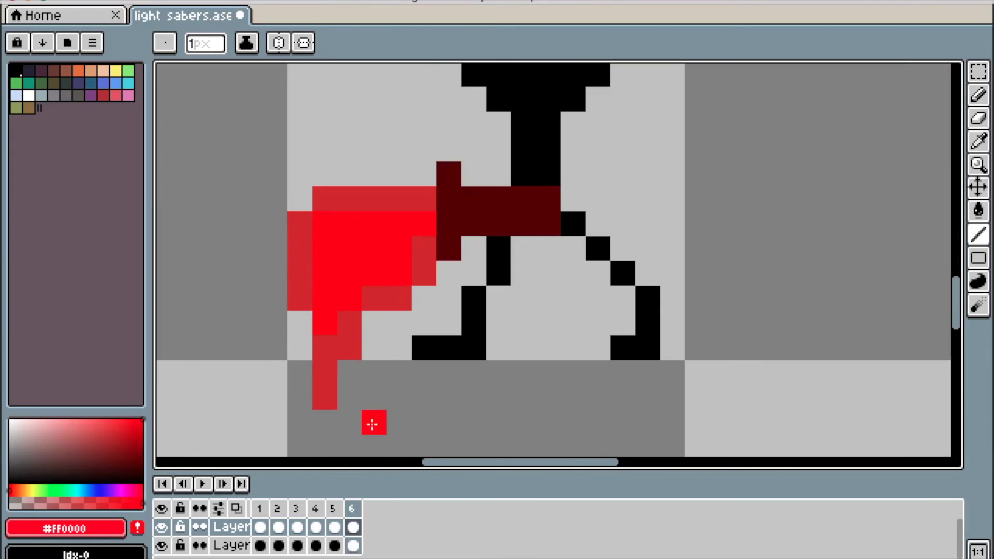
{"action": "left_click", "coordinate": [322, 346]}
{"action": "left_click", "coordinate": [347, 338]}
{"action": "scroll", "coordinate": [346, 337], "scroll_direction": "down", "scroll_amount": 3}
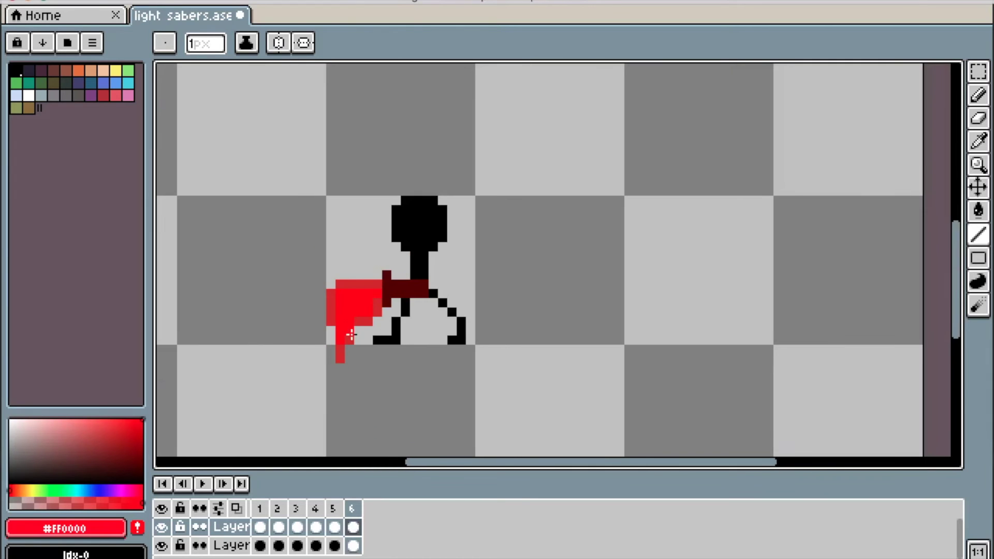
Step: Play the six-frame animation and review the solid red trails with the whole canvas in view
{"action": "key", "text": "Return"}
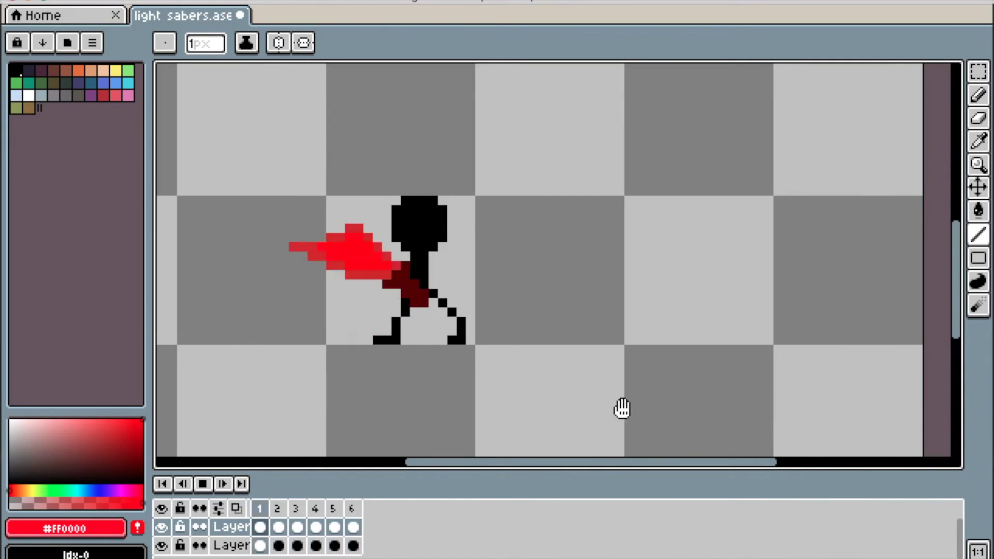
{"action": "scroll", "coordinate": [608, 406], "scroll_direction": "down", "scroll_amount": 3}
{"action": "scroll", "coordinate": [599, 406], "scroll_direction": "down", "scroll_amount": 2}
{"action": "left_click_drag", "start_coordinate": [600, 415], "coordinate": [531, 360]}
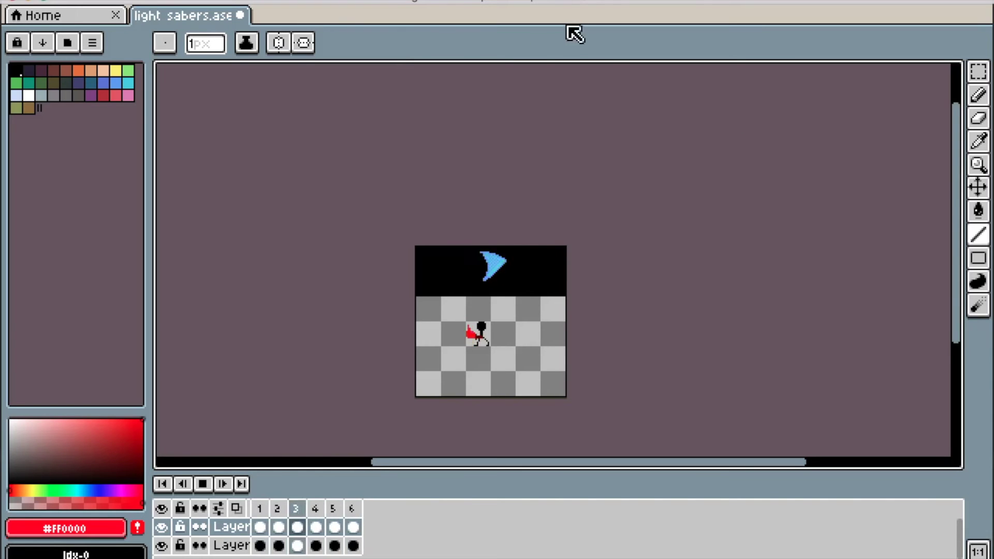
Step: Stop the playback and fill frame 1's transparent background with white (Idx-21) on the lower layer
{"action": "left_click", "coordinate": [29, 96]}
{"action": "key", "text": "Return"}
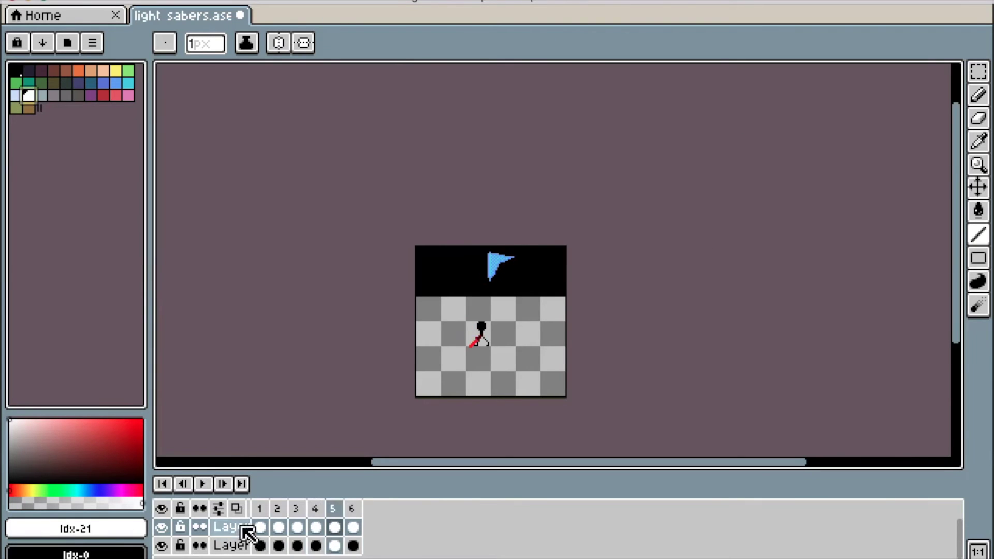
{"action": "left_click", "coordinate": [264, 509]}
{"action": "scroll", "coordinate": [479, 397], "scroll_direction": "up", "scroll_amount": 3}
{"action": "left_click_drag", "start_coordinate": [510, 333], "coordinate": [501, 372]}
{"action": "key", "text": "g"}
{"action": "left_click", "coordinate": [527, 331]}
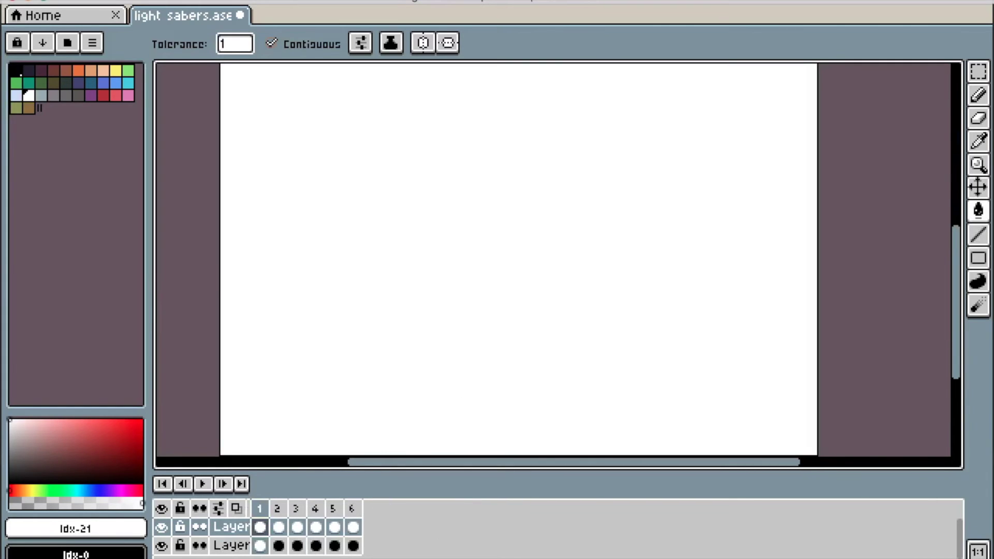
{"action": "key", "text": "ctrl+z"}
{"action": "left_click", "coordinate": [259, 543]}
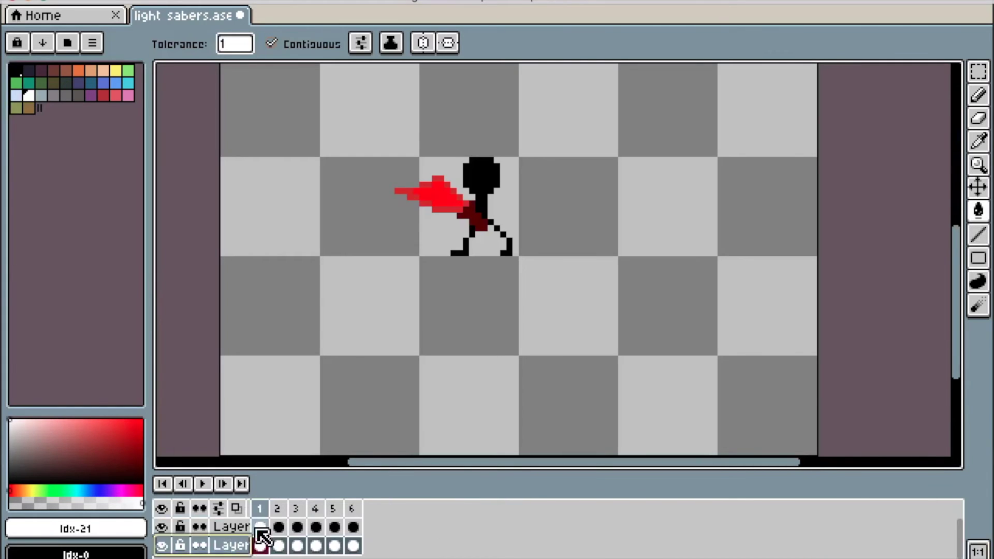
{"action": "left_click", "coordinate": [373, 410]}
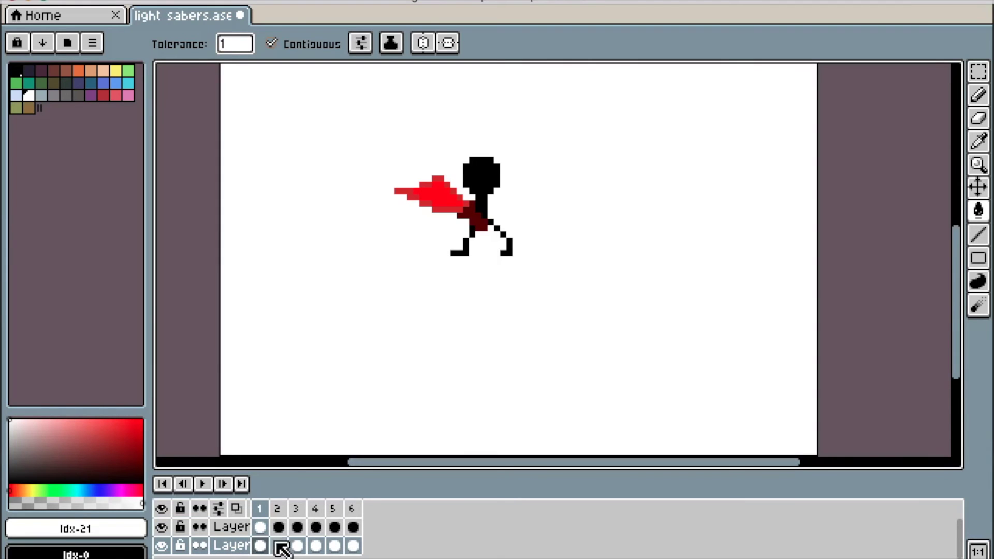
Step: Fill the transparent backgrounds of frames 2 through 6 with white on the lower layer
{"action": "left_click", "coordinate": [277, 543]}
{"action": "left_click", "coordinate": [295, 413]}
{"action": "left_click", "coordinate": [297, 542]}
{"action": "left_click", "coordinate": [301, 414]}
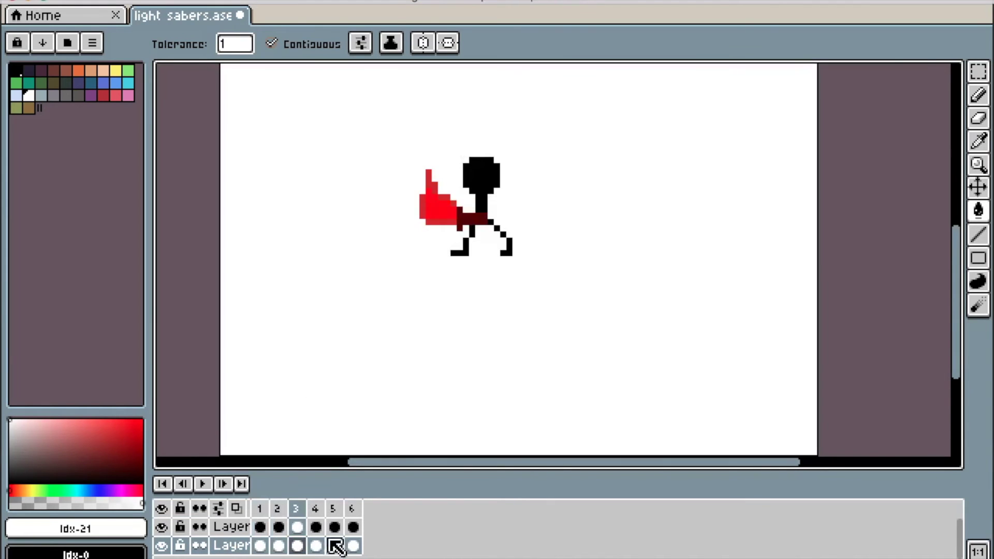
{"action": "left_click", "coordinate": [316, 545]}
{"action": "left_click", "coordinate": [335, 545]}
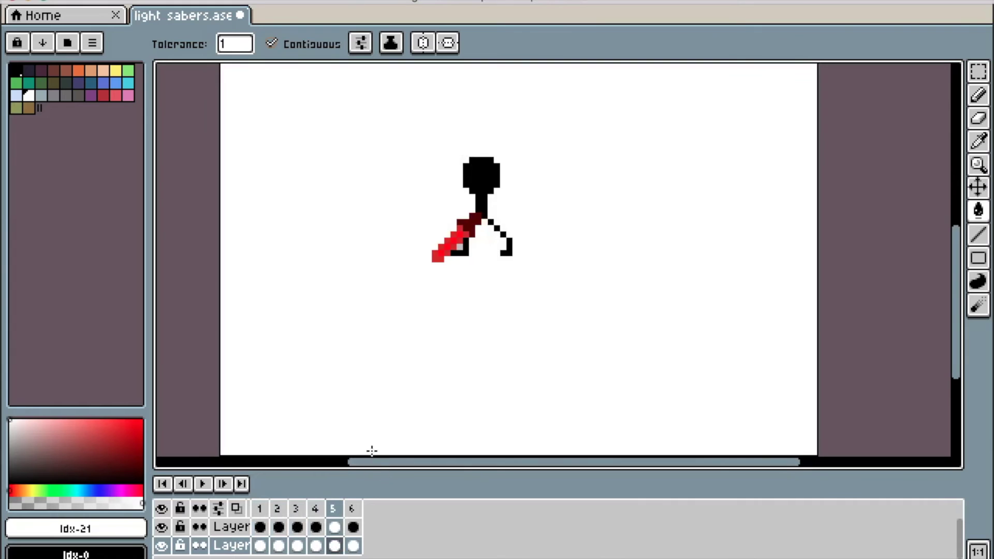
{"action": "left_click", "coordinate": [353, 546]}
Step: Play the animation against the white background, examine the swing at different magnifications, and stop the playback
{"action": "scroll", "coordinate": [357, 302], "scroll_direction": "down", "scroll_amount": 2}
{"action": "left_click_drag", "start_coordinate": [426, 349], "coordinate": [518, 401]}
{"action": "scroll", "coordinate": [459, 377], "scroll_direction": "up", "scroll_amount": 2}
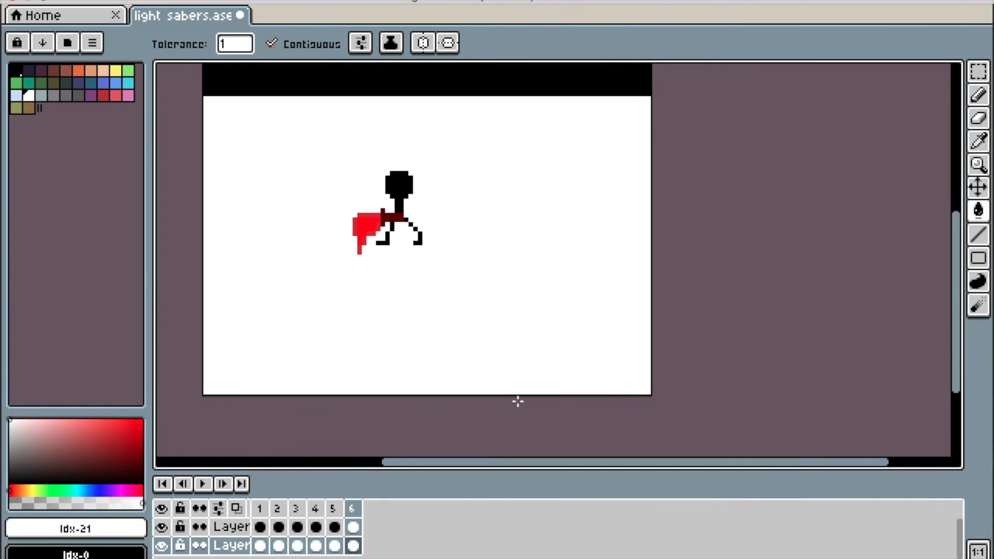
{"action": "scroll", "coordinate": [411, 241], "scroll_direction": "down", "scroll_amount": 5}
{"action": "scroll", "coordinate": [409, 249], "scroll_direction": "up", "scroll_amount": 5}
{"action": "left_click_drag", "start_coordinate": [415, 282], "coordinate": [437, 340]}
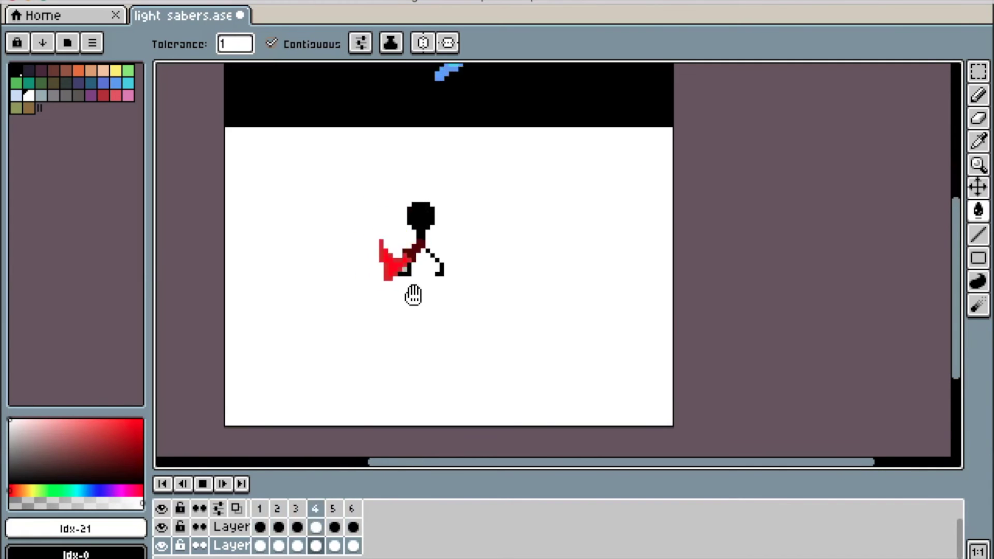
{"action": "scroll", "coordinate": [396, 272], "scroll_direction": "down", "scroll_amount": 2}
{"action": "scroll", "coordinate": [397, 280], "scroll_direction": "up", "scroll_amount": 1}
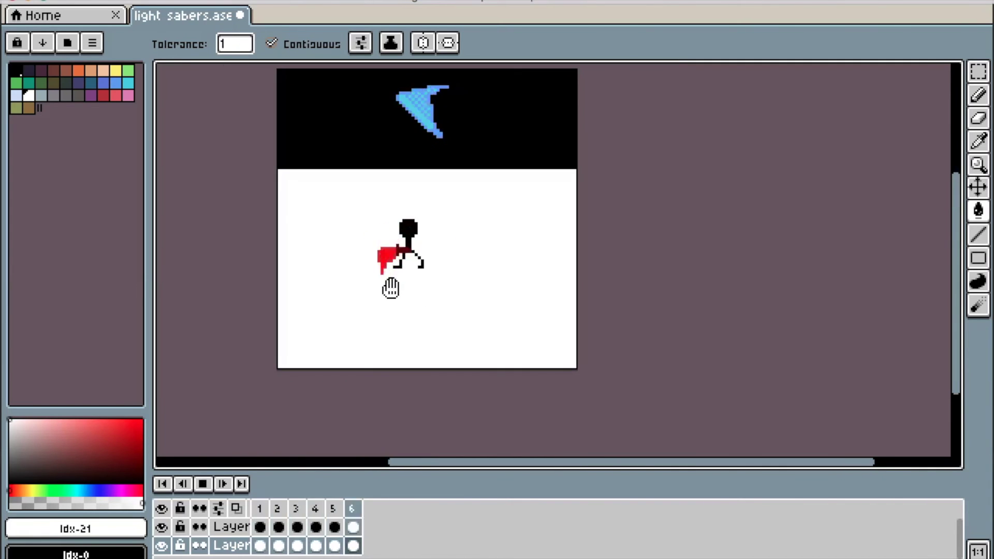
{"action": "scroll", "coordinate": [364, 315], "scroll_direction": "up", "scroll_amount": 1}
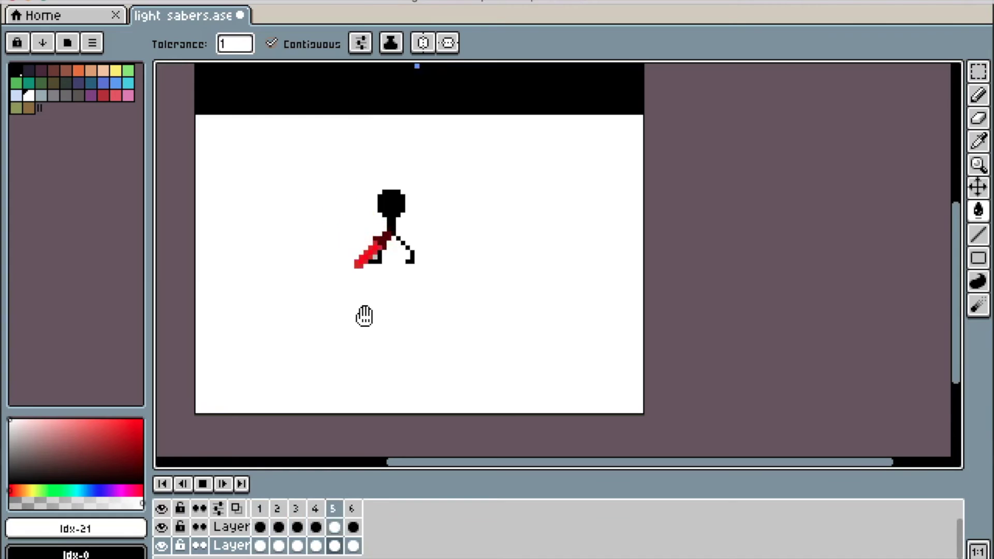
{"action": "key", "text": "Return"}
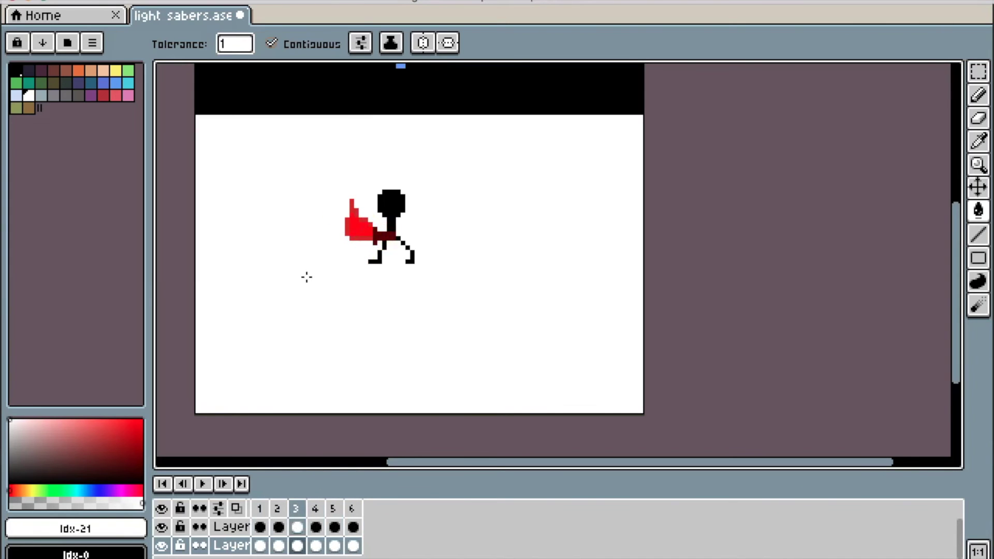
Step: In frame 1, draw a full-width brown (Idx-3) ground line under the figure's feet and fill the area below it
{"action": "left_click", "coordinate": [259, 508]}
{"action": "scroll", "coordinate": [284, 319], "scroll_direction": "up", "scroll_amount": 2}
{"action": "left_click", "coordinate": [53, 70]}
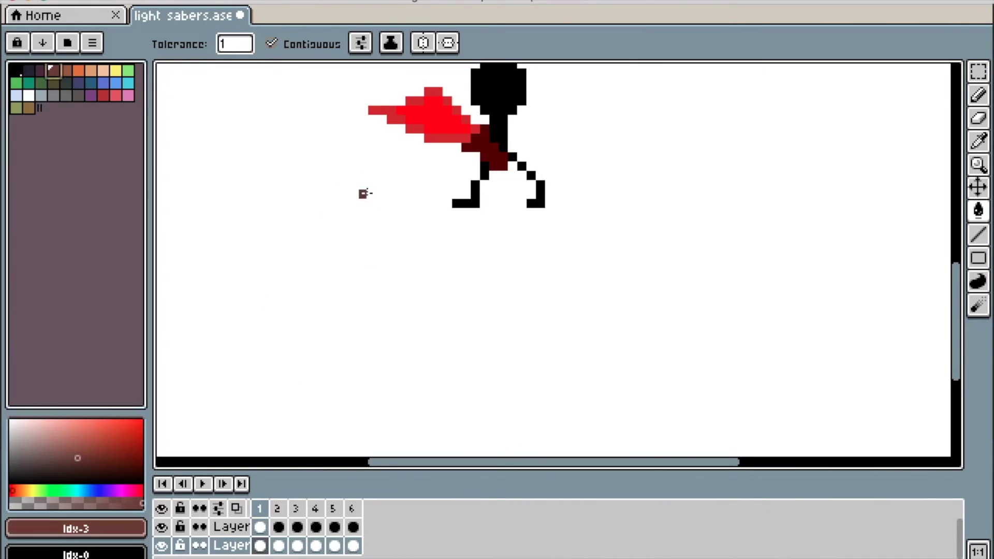
{"action": "left_click_drag", "start_coordinate": [361, 194], "coordinate": [509, 304]}
{"action": "key", "text": "b"}
{"action": "left_click_drag", "start_coordinate": [568, 309], "coordinate": [291, 305]}
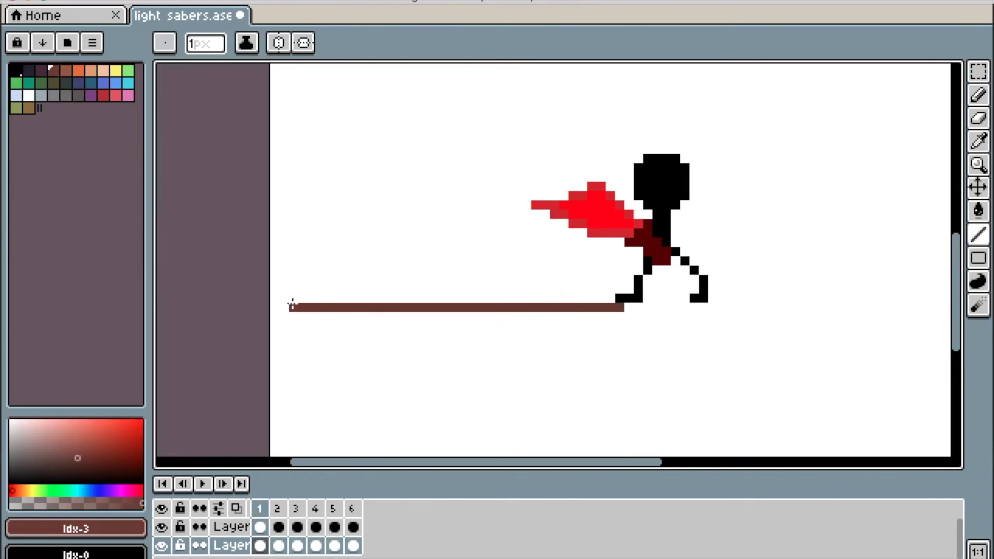
{"action": "mouse_move", "coordinate": [628, 307]}
{"action": "left_mouse_down"}
{"action": "mouse_move", "coordinate": [847, 299]}
{"action": "mouse_move", "coordinate": [761, 318]}
{"action": "mouse_move", "coordinate": [763, 305]}
{"action": "left_mouse_up"}
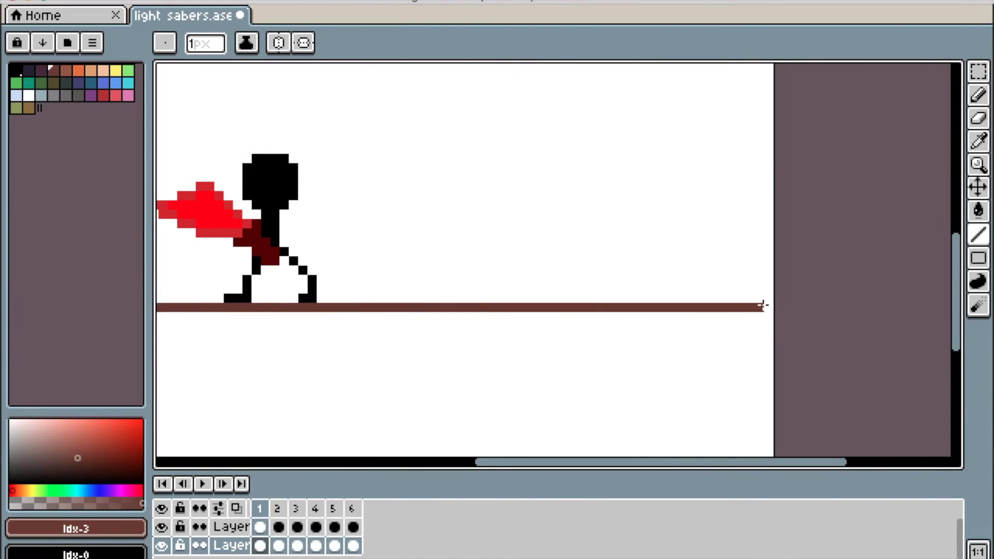
{"action": "key", "text": "g"}
{"action": "left_click", "coordinate": [657, 411]}
{"action": "scroll", "coordinate": [656, 362], "scroll_direction": "down", "scroll_amount": 2}
{"action": "scroll", "coordinate": [836, 256], "scroll_direction": "up", "scroll_amount": 1}
Step: Recolour frame 1's entire ground area with the dark purple Idx-2
{"action": "left_click", "coordinate": [41, 73]}
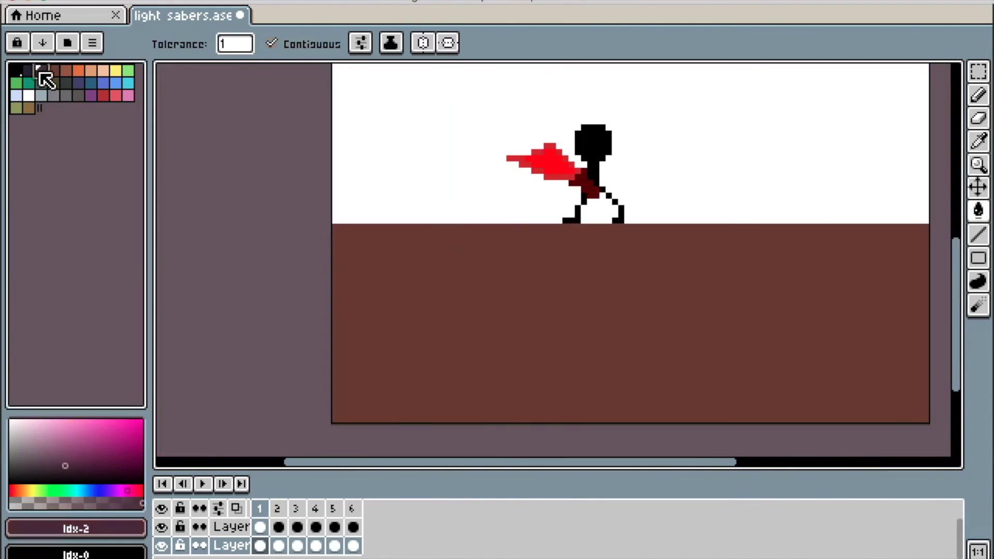
{"action": "left_click", "coordinate": [337, 237]}
{"action": "key", "text": "ctrl+z"}
{"action": "left_click", "coordinate": [351, 259]}
Step: Outline a rectangular brick about 9 by 5 pixels in dark navy Idx-1 at the ground's upper-left corner
{"action": "left_click", "coordinate": [28, 69]}
{"action": "key", "text": "b"}
{"action": "left_click_drag", "start_coordinate": [347, 229], "coordinate": [352, 253]}
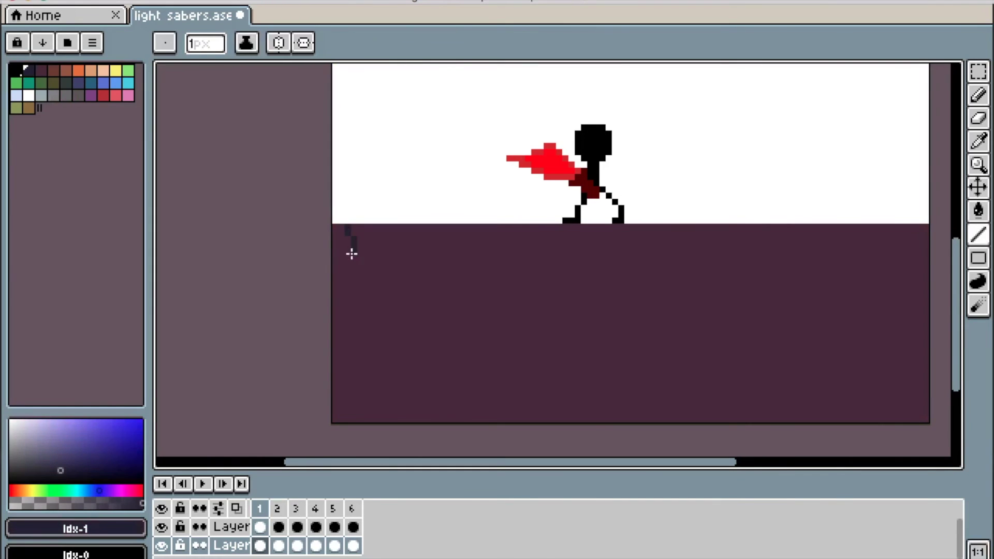
{"action": "mouse_move", "coordinate": [393, 260]}
{"action": "left_mouse_down"}
{"action": "mouse_move", "coordinate": [934, 268]}
{"action": "mouse_move", "coordinate": [934, 246]}
{"action": "left_mouse_up"}
{"action": "key", "text": "ctrl+z"}
{"action": "key", "text": "ctrl+z"}
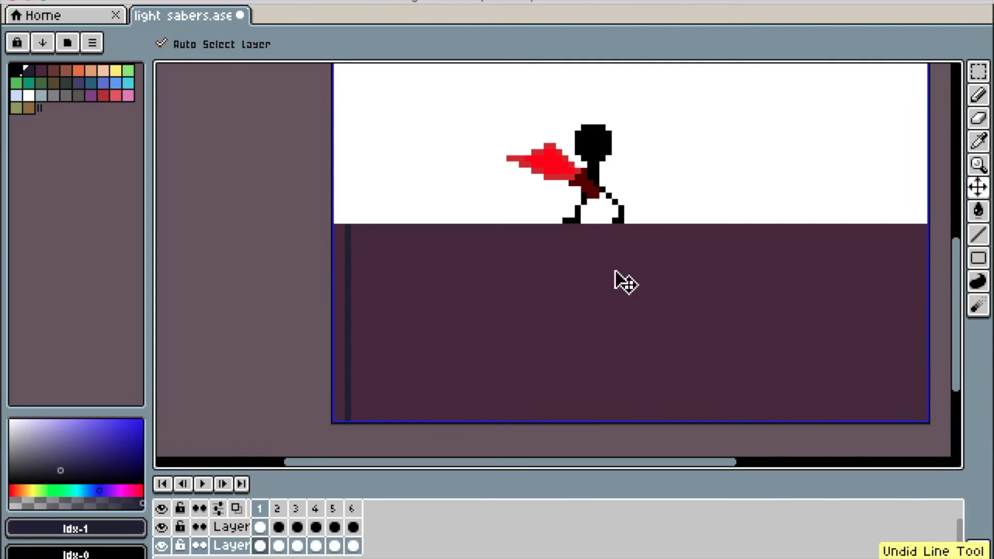
{"action": "scroll", "coordinate": [349, 233], "scroll_direction": "up", "scroll_amount": 1}
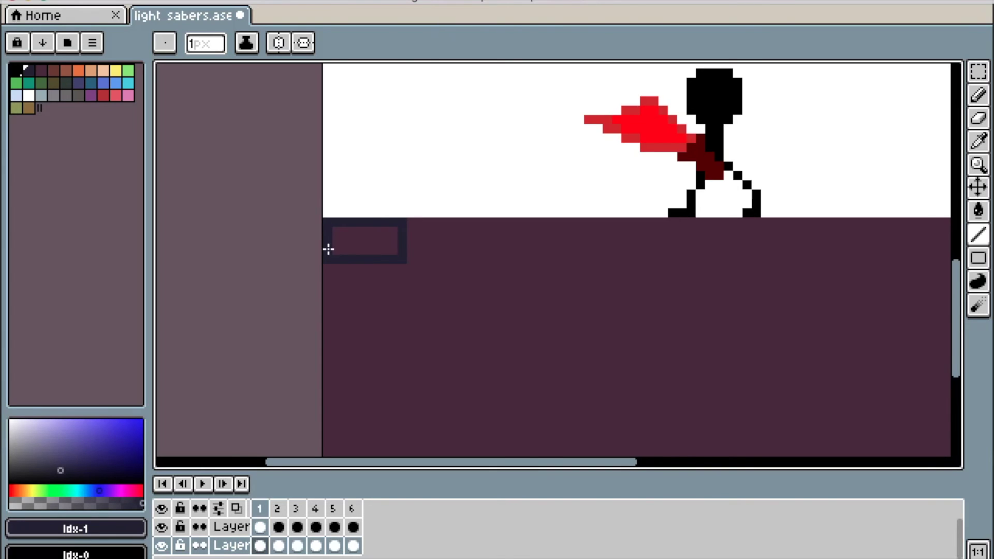
Step: Duplicate the brick outline into staggered clusters across the left and middle of the ground, plus a three-brick row along its bottom edge
{"action": "key", "text": "m"}
{"action": "left_click_drag", "start_coordinate": [402, 260], "coordinate": [494, 240]}
{"action": "scroll", "coordinate": [369, 236], "scroll_direction": "down", "scroll_amount": 1}
{"action": "left_click_drag", "start_coordinate": [559, 340], "coordinate": [397, 270]}
{"action": "left_click_drag", "start_coordinate": [327, 174], "coordinate": [211, 319]}
{"action": "left_click_drag", "start_coordinate": [335, 318], "coordinate": [422, 281]}
{"action": "left_click_drag", "start_coordinate": [294, 278], "coordinate": [384, 165]}
{"action": "left_click_drag", "start_coordinate": [545, 290], "coordinate": [399, 308]}
{"action": "left_click_drag", "start_coordinate": [252, 199], "coordinate": [497, 366]}
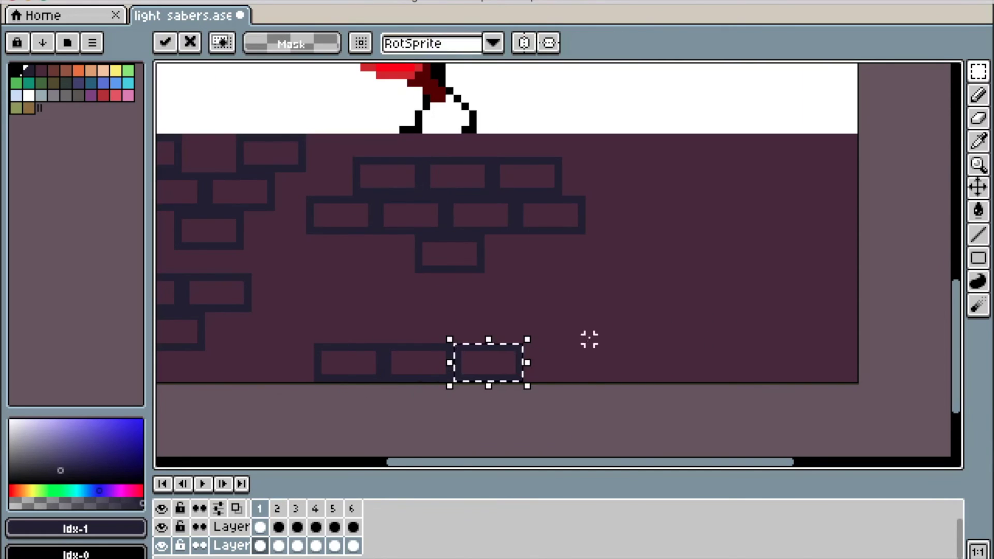
Step: Sample #222034 from a brick outline and draw a line closing the gap between the two upper-left bricks
{"action": "scroll", "coordinate": [589, 337], "scroll_direction": "down", "scroll_amount": 1}
{"action": "scroll", "coordinate": [605, 331], "scroll_direction": "up", "scroll_amount": 2}
{"action": "left_click_drag", "start_coordinate": [597, 322], "coordinate": [834, 448]}
{"action": "key", "text": "l"}
{"action": "scroll", "coordinate": [432, 273], "scroll_direction": "up", "scroll_amount": 5}
{"action": "scroll", "coordinate": [380, 230], "scroll_direction": "down", "scroll_amount": 1}
{"action": "left_click", "coordinate": [402, 229], "text": "alt"}
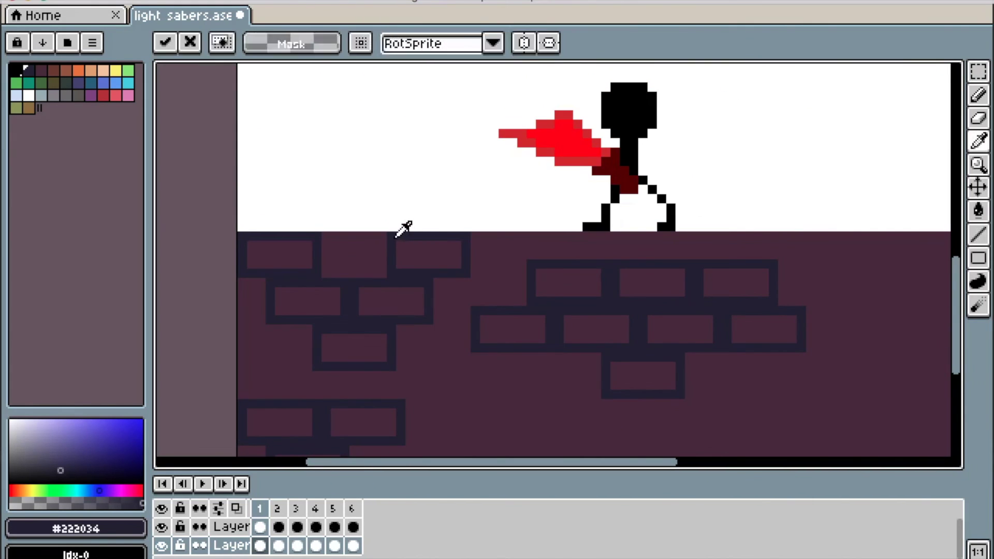
{"action": "scroll", "coordinate": [403, 252], "scroll_direction": "down", "scroll_amount": 1}
{"action": "scroll", "coordinate": [402, 252], "scroll_direction": "up", "scroll_amount": 2}
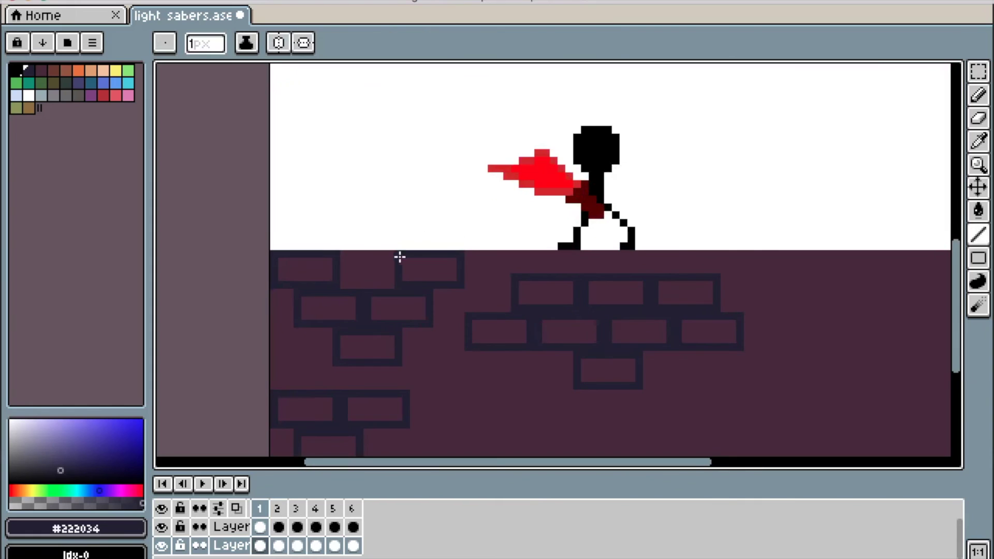
{"action": "scroll", "coordinate": [485, 323], "scroll_direction": "down", "scroll_amount": 3}
{"action": "left_click_drag", "start_coordinate": [587, 338], "coordinate": [494, 312]}
{"action": "scroll", "coordinate": [442, 303], "scroll_direction": "up", "scroll_amount": 1}
{"action": "scroll", "coordinate": [499, 282], "scroll_direction": "up", "scroll_amount": 1}
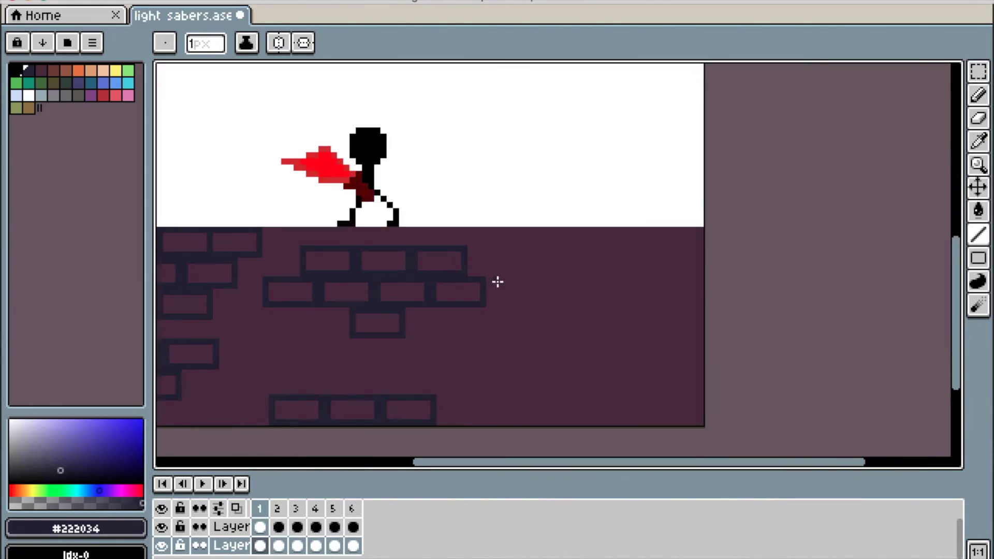
Step: Copy the bottom three-brick row to the ground's right side, add a single brick above the bottom row, and deselect
{"action": "key", "text": "m"}
{"action": "left_click_drag", "start_coordinate": [409, 414], "coordinate": [663, 333]}
{"action": "left_click", "coordinate": [806, 322]}
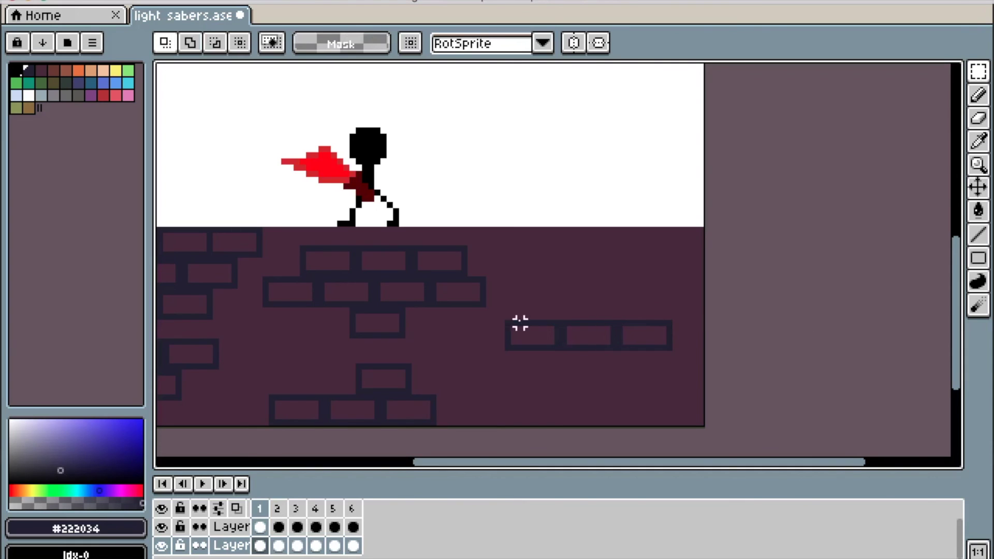